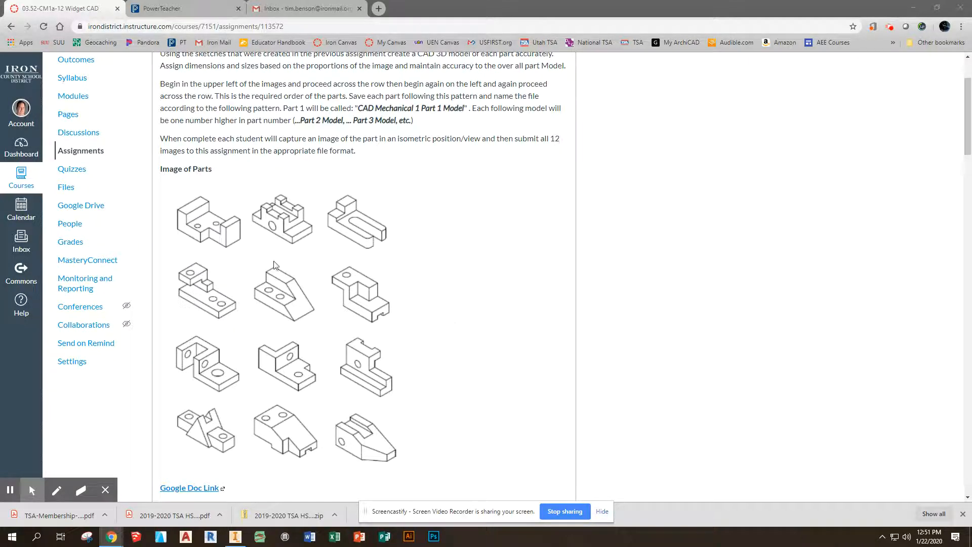
Step: Examine the modelling instructions, naming pattern and the twelve part drawings in the 03.52-CM1a-12 Widget CAD assignment
{"action": "scroll", "coordinate": [379, 209], "scroll_direction": "up", "scroll_amount": 2}
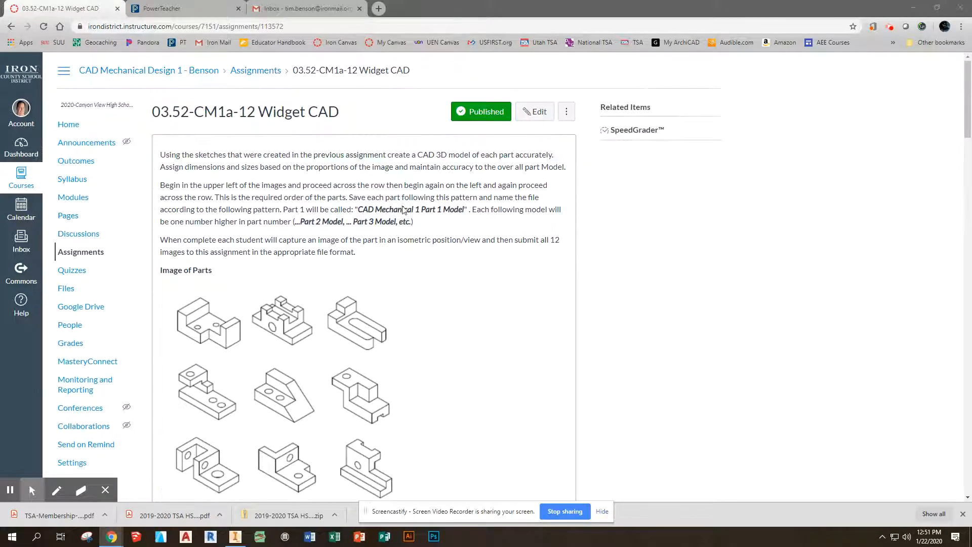
{"action": "scroll", "coordinate": [421, 260], "scroll_direction": "down", "scroll_amount": 8}
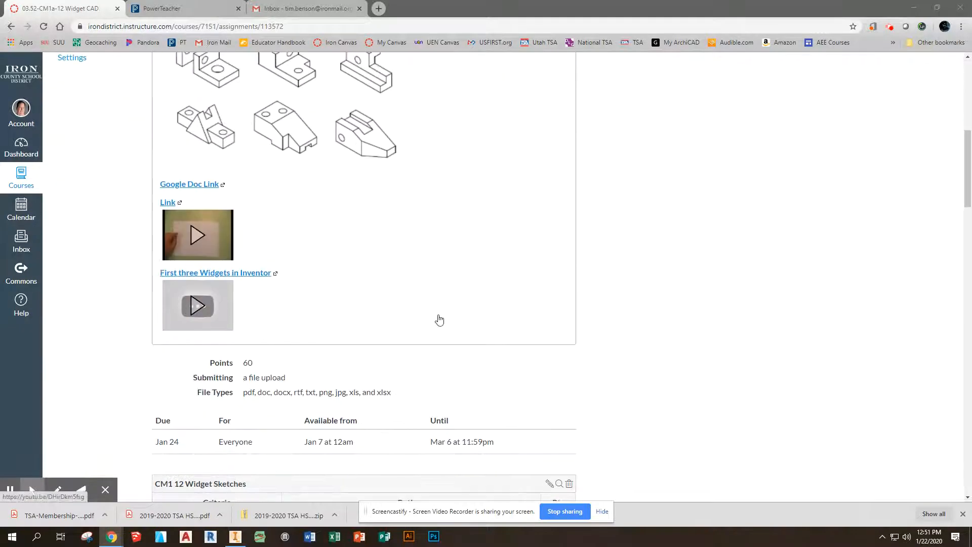
{"action": "scroll", "coordinate": [377, 295], "scroll_direction": "up", "scroll_amount": 6}
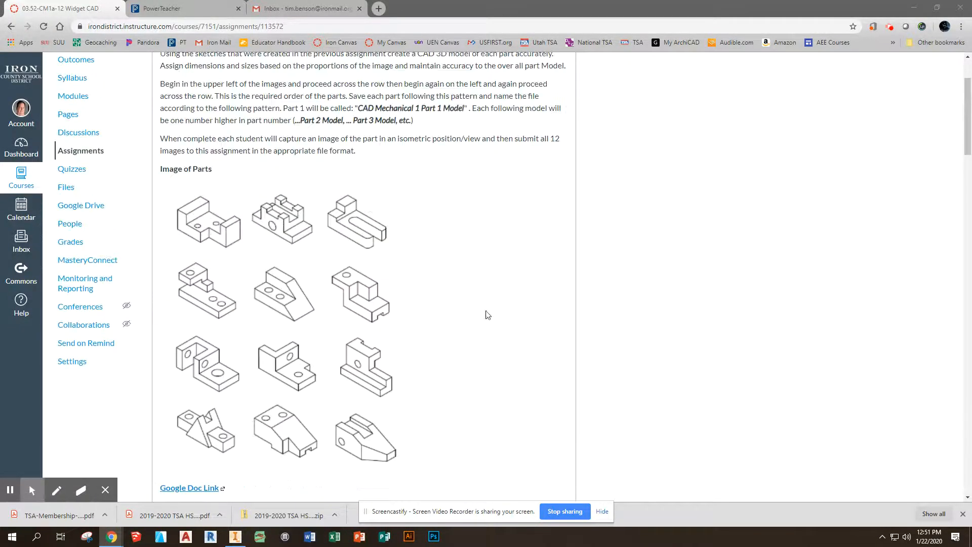
{"action": "scroll", "coordinate": [639, 372], "scroll_direction": "down", "scroll_amount": 1}
{"action": "scroll", "coordinate": [648, 386], "scroll_direction": "up", "scroll_amount": 1}
Step: Switch to Autodesk Inventor and create a new part, accepting the style library definitions
{"action": "left_click", "coordinate": [234, 537]}
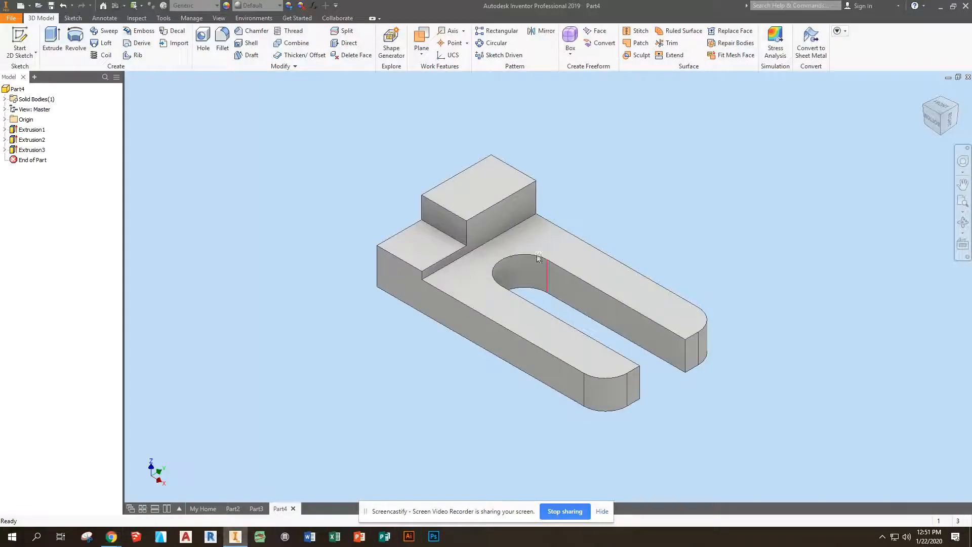
{"action": "left_click", "coordinate": [205, 509]}
{"action": "left_click", "coordinate": [241, 170]}
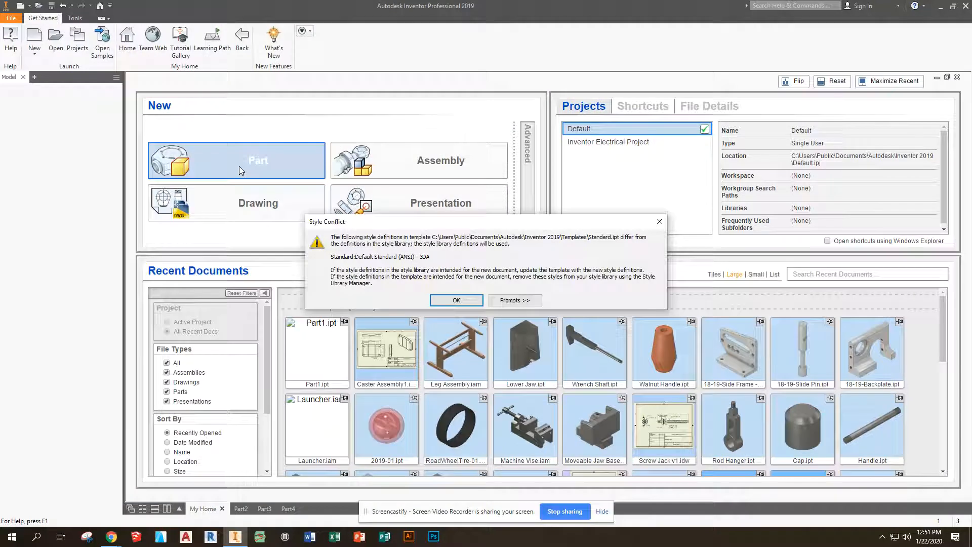
{"action": "left_click", "coordinate": [454, 302]}
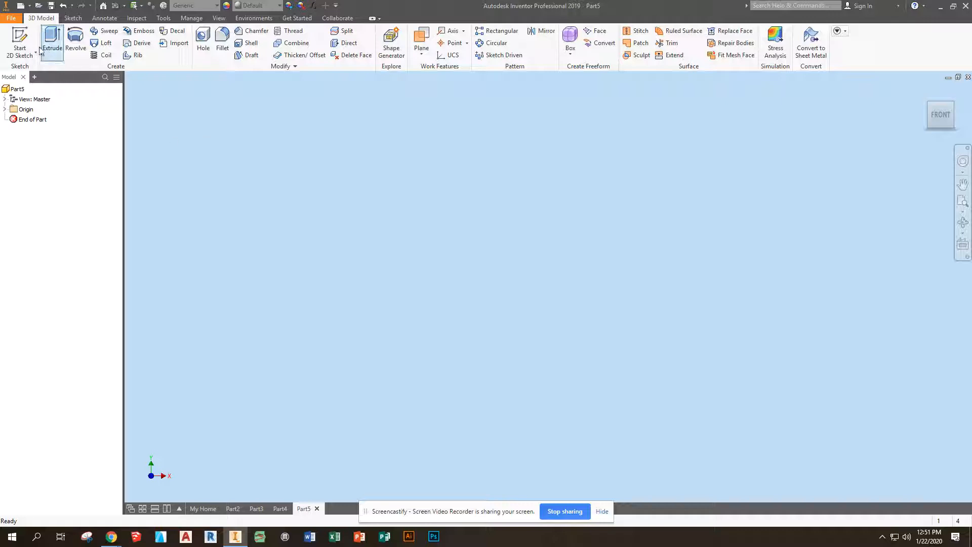
Step: Start a sketch on the XY plane and draw a rectangle about 0.8 in high with its lower-left corner at the origin
{"action": "left_click", "coordinate": [20, 37]}
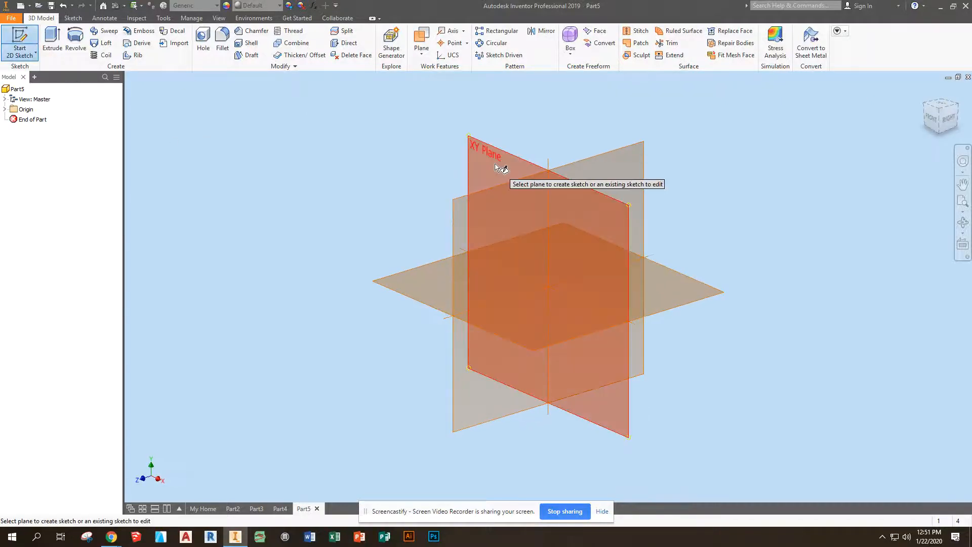
{"action": "left_click", "coordinate": [499, 168]}
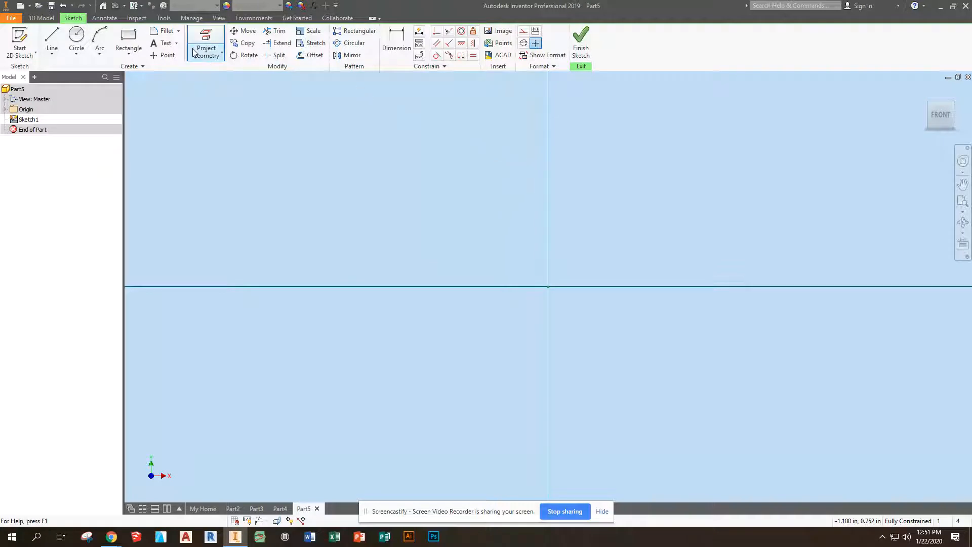
{"action": "left_click", "coordinate": [128, 40]}
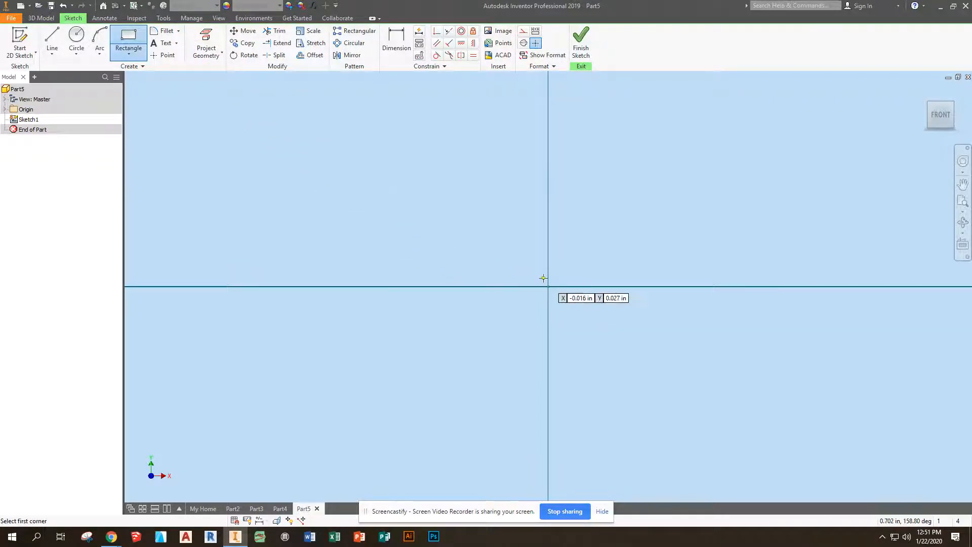
{"action": "mouse_move", "coordinate": [584, 254]}
{"action": "middle_mouse_down"}
{"action": "mouse_move", "coordinate": [319, 315]}
{"action": "mouse_move", "coordinate": [264, 348]}
{"action": "middle_mouse_up"}
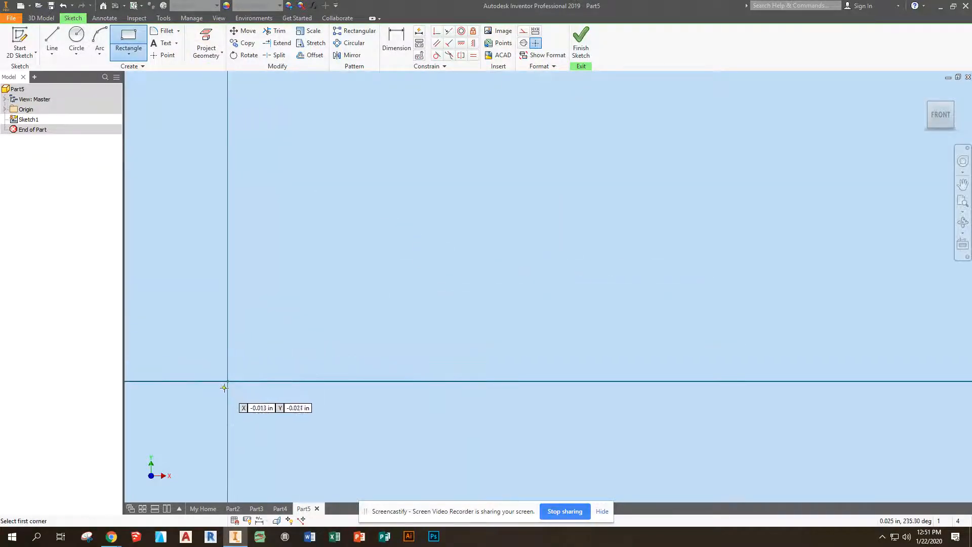
{"action": "left_click", "coordinate": [227, 381]}
{"action": "left_click", "coordinate": [809, 127]}
Step: Dimension the rectangle to 2 in high and 4 in long
{"action": "left_click", "coordinate": [401, 40]}
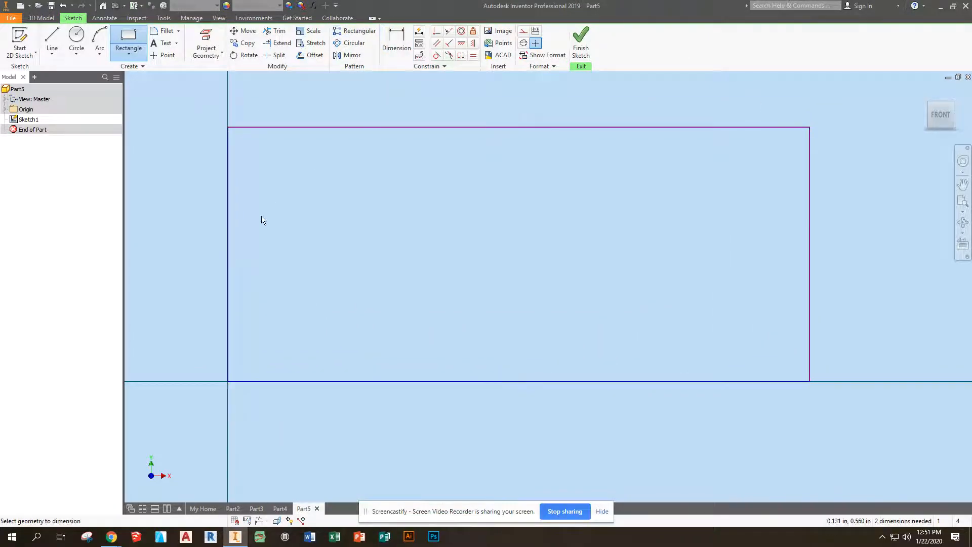
{"action": "left_click", "coordinate": [229, 255]}
{"action": "left_click", "coordinate": [198, 249]}
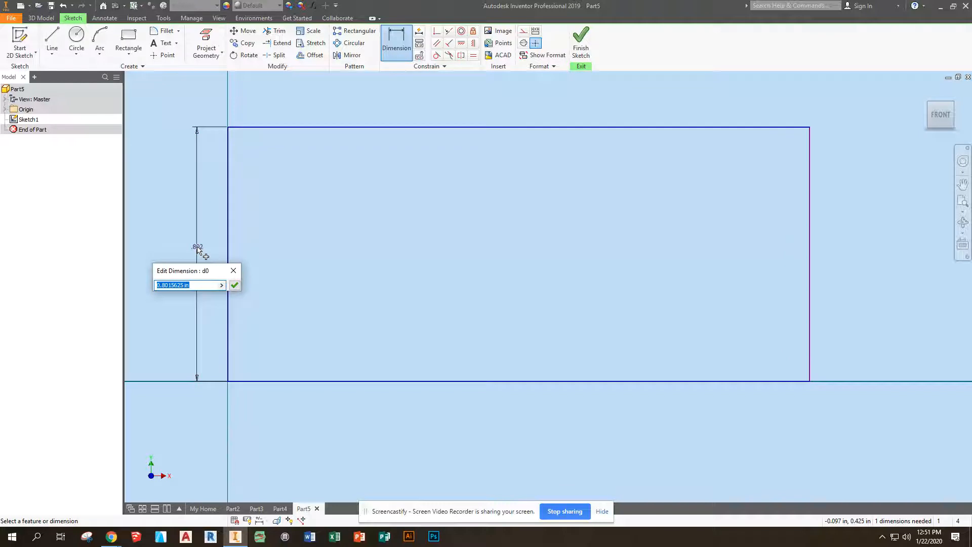
{"action": "type", "text": "2"}
{"action": "key", "text": "Return"}
{"action": "left_click", "coordinate": [369, 382]}
{"action": "left_click", "coordinate": [378, 409]}
{"action": "type", "text": "4"}
{"action": "key", "text": "Return"}
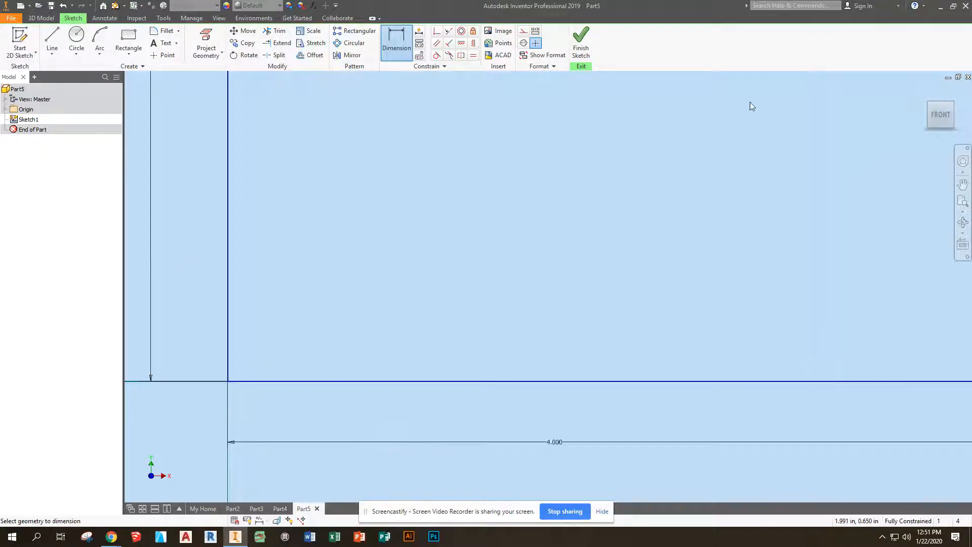
Step: Finish the sketch and extrude the rectangle 2 in into a solid block
{"action": "left_click", "coordinate": [582, 46]}
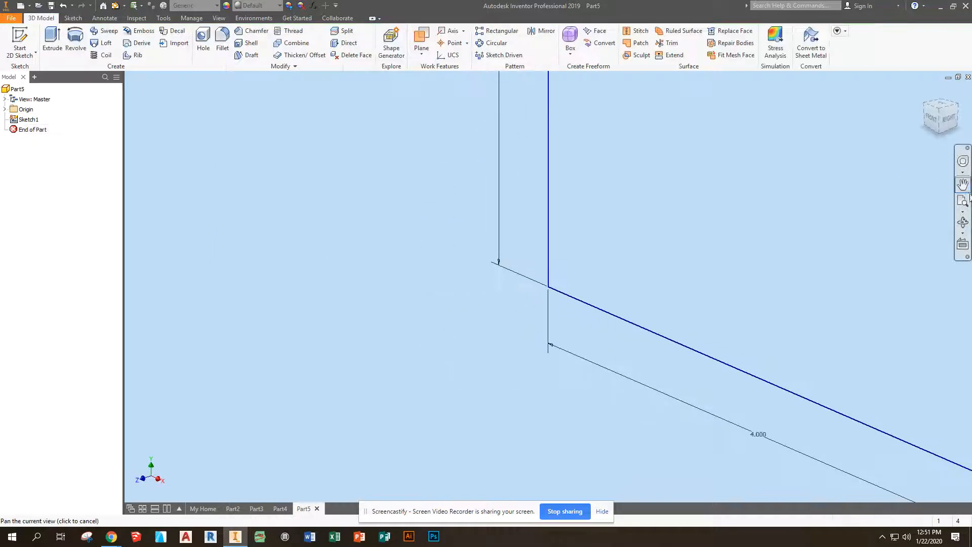
{"action": "left_click", "coordinate": [53, 40]}
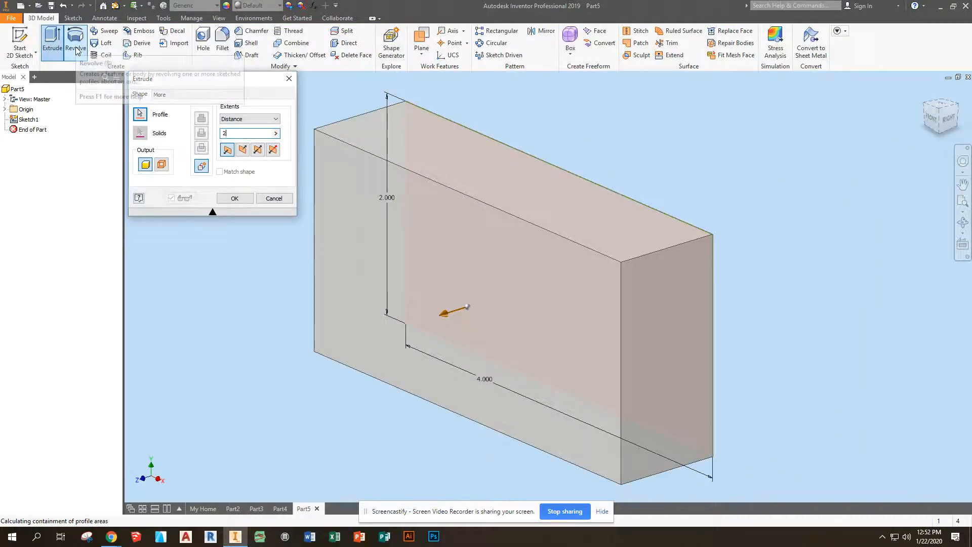
{"action": "key", "text": "Return"}
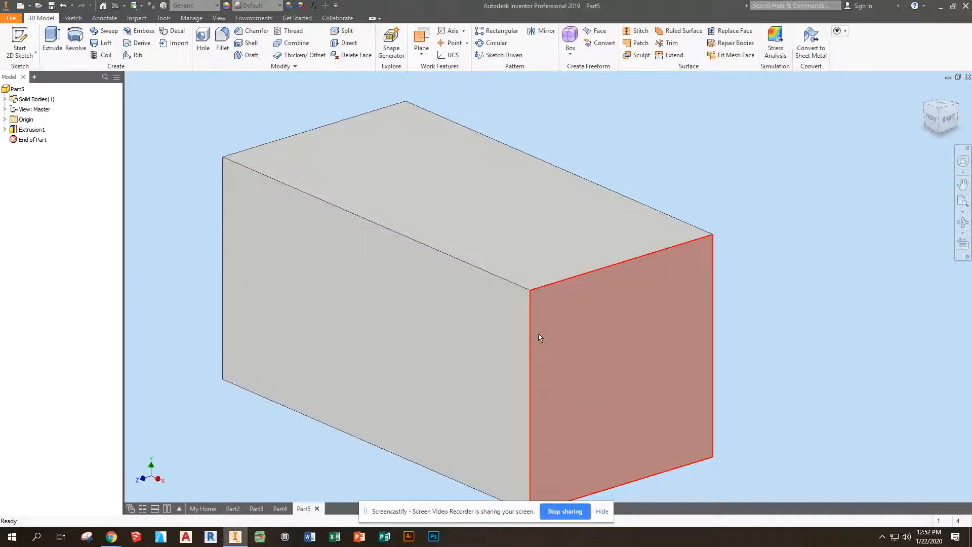
Step: Sketch a rectangle over the front face's upper-right corner, about 0.44 in above the base and starting about 2.34 in from the right edge
{"action": "mouse_move", "coordinate": [554, 349]}
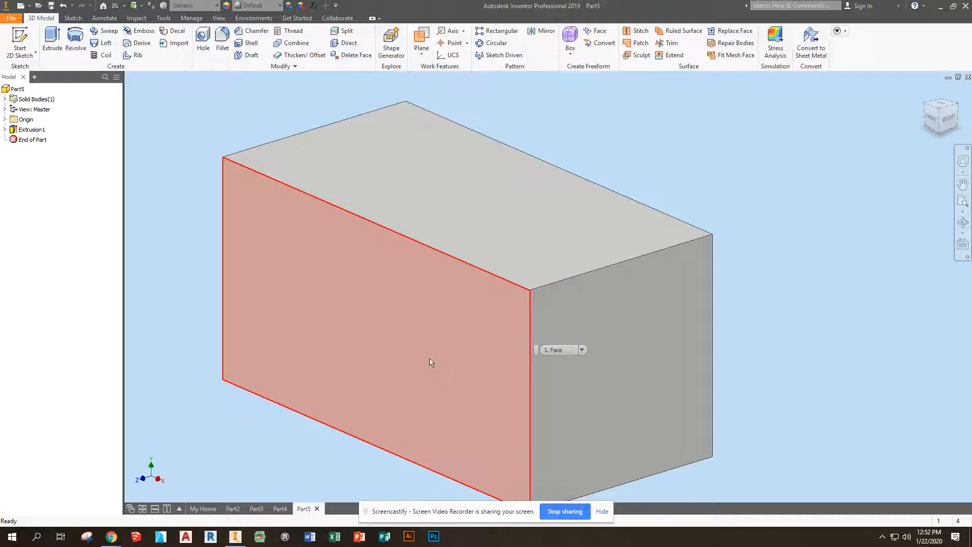
{"action": "left_click", "coordinate": [417, 355]}
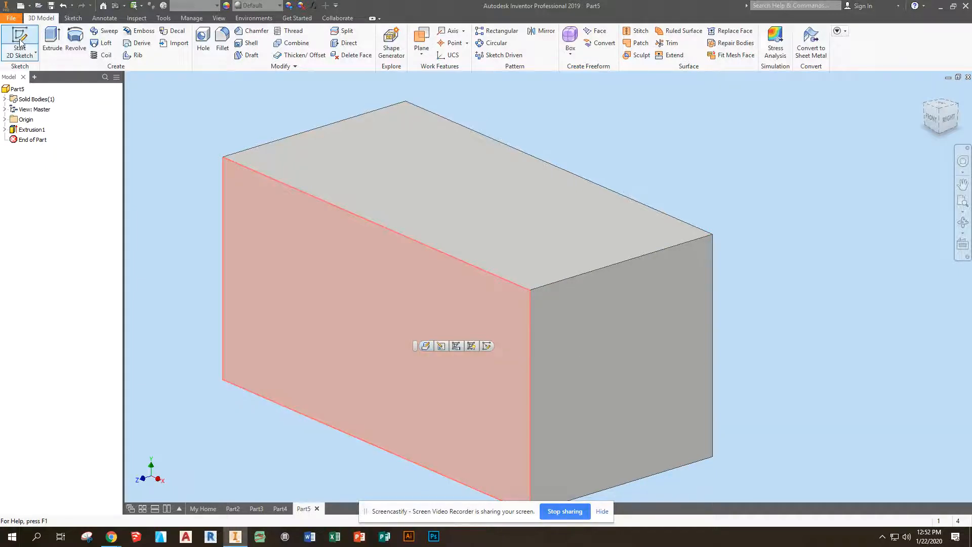
{"action": "left_click", "coordinate": [20, 41]}
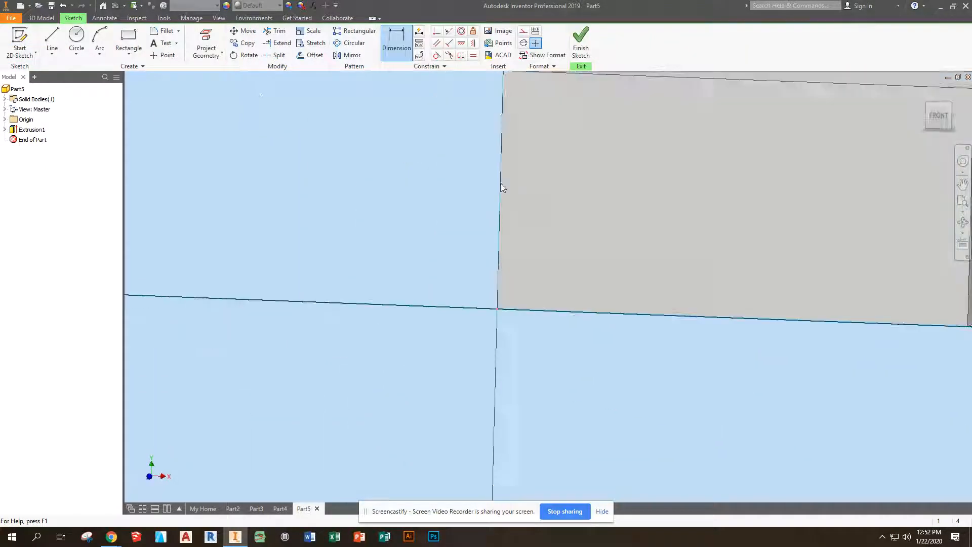
{"action": "left_click_drag", "start_coordinate": [464, 246], "coordinate": [210, 350]}
{"action": "key", "text": "Escape"}
{"action": "left_click", "coordinate": [128, 40]}
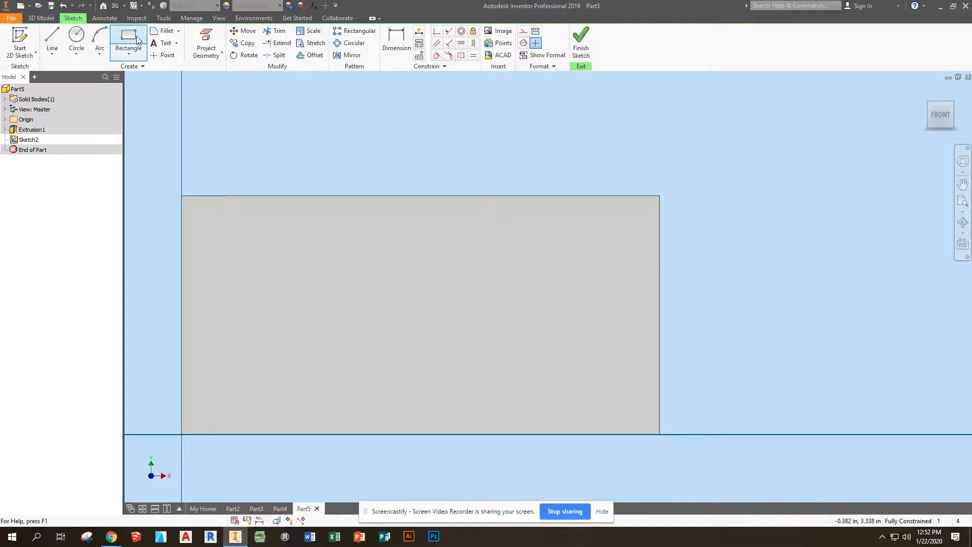
{"action": "left_click", "coordinate": [380, 142]}
{"action": "left_click", "coordinate": [772, 382]}
Step: Dimension the distance from the block's bottom edge to the rectangle's lower edge as 0.75 in
{"action": "key", "text": "d"}
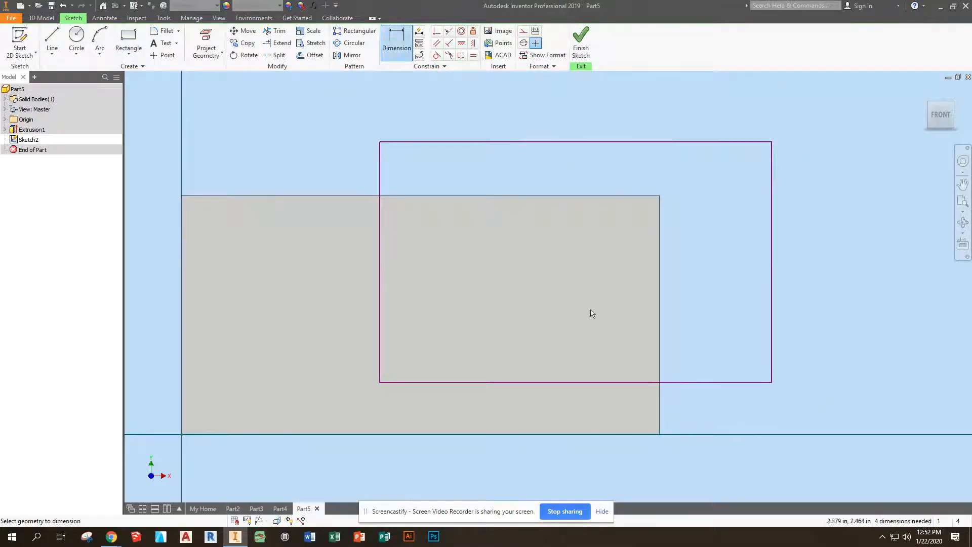
{"action": "left_click", "coordinate": [635, 436]}
{"action": "left_click", "coordinate": [644, 385]}
{"action": "left_click", "coordinate": [680, 400]}
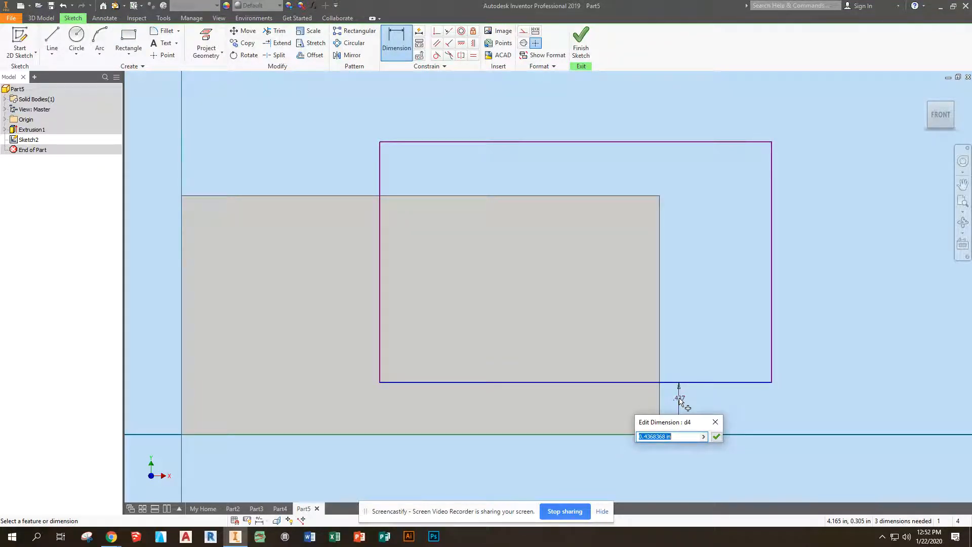
{"action": "type", "text": ".75"}
{"action": "key", "text": "Return"}
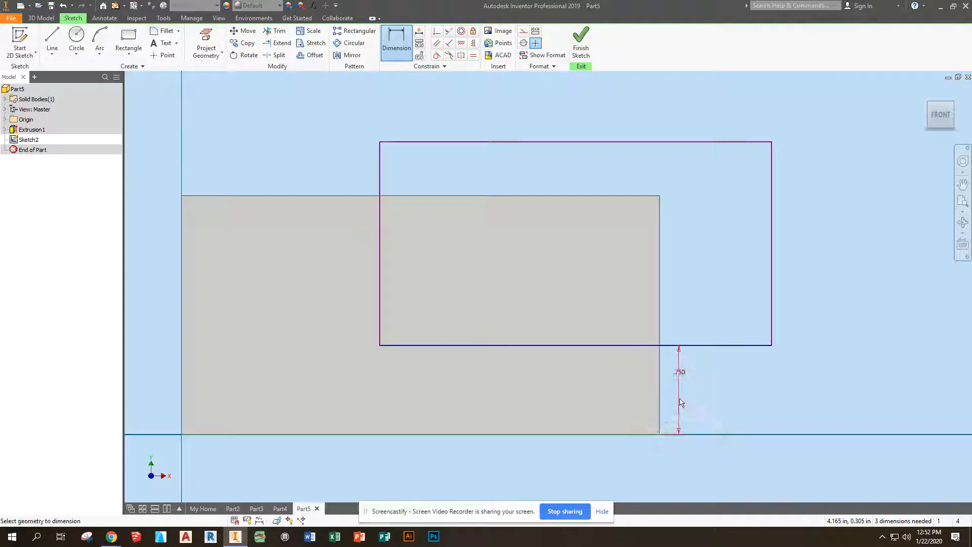
Step: Change the distance between the block's bottom edge and the rectangle's lower edge to 0.625 in
{"action": "left_click", "coordinate": [678, 375]}
{"action": "type", "text": ".625"}
{"action": "key", "text": "Return"}
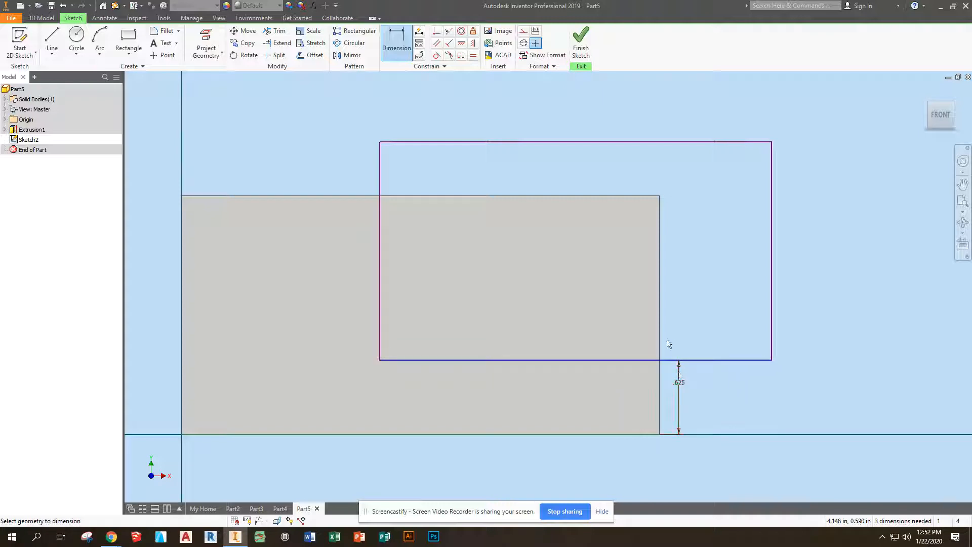
Step: Dimension the distance from the block's right edge to the rectangle's left edge as 2.25 in
{"action": "left_click", "coordinate": [659, 297]}
{"action": "left_click", "coordinate": [382, 291]}
{"action": "left_click", "coordinate": [462, 286]}
{"action": "type", "text": "2"}
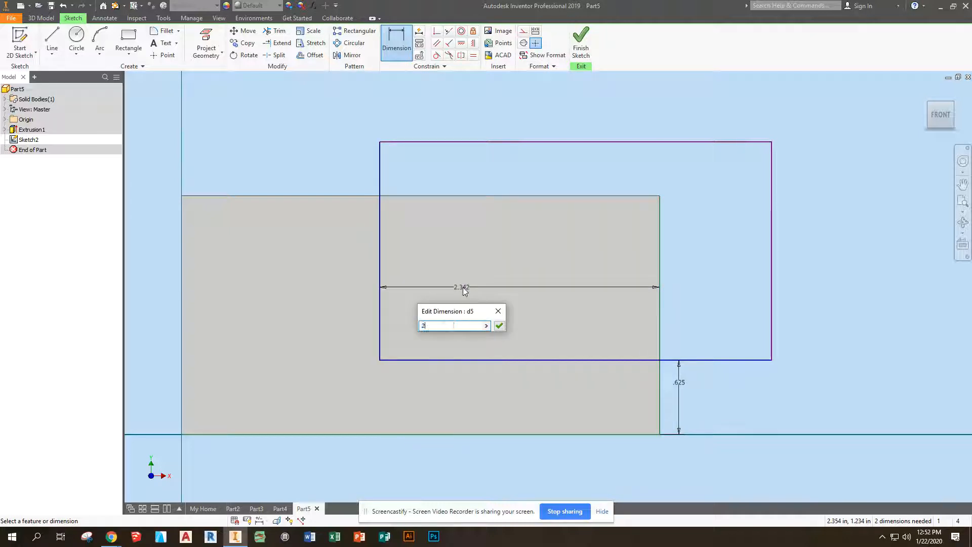
{"action": "type", "text": ".25"}
{"action": "key", "text": "Return"}
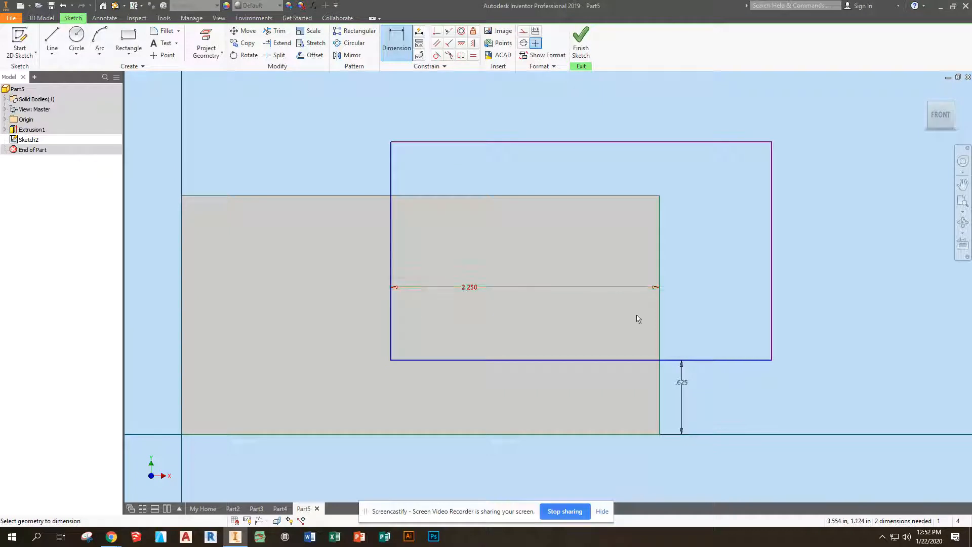
Step: Finish the sketch and cut the rectangle 2 in through the block with Extrude, leaving an L-shaped step
{"action": "left_click", "coordinate": [583, 43]}
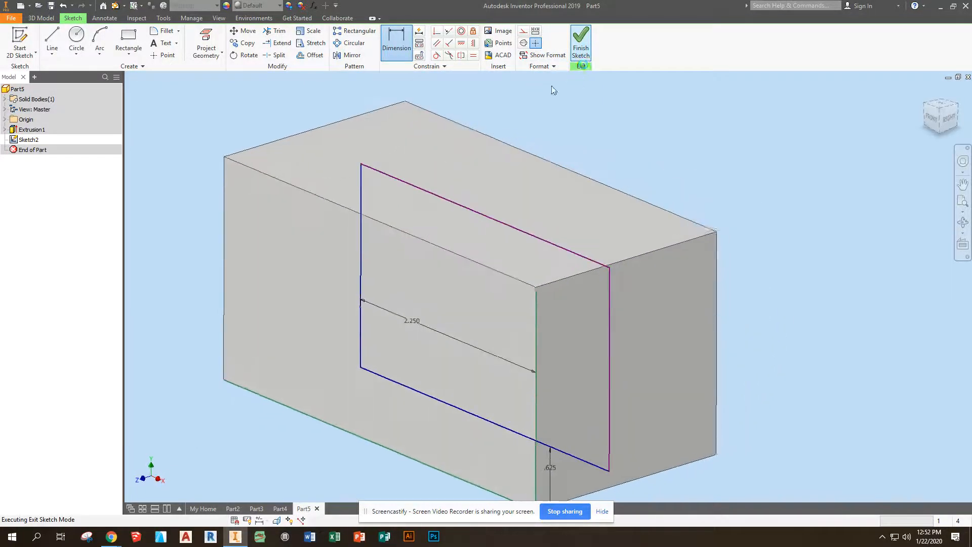
{"action": "left_click", "coordinate": [52, 40]}
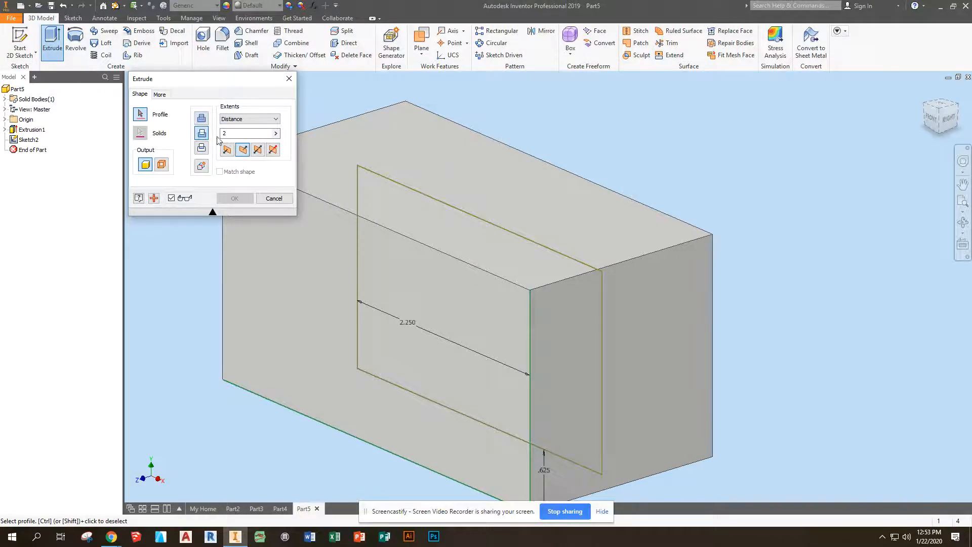
{"action": "left_click", "coordinate": [473, 257]}
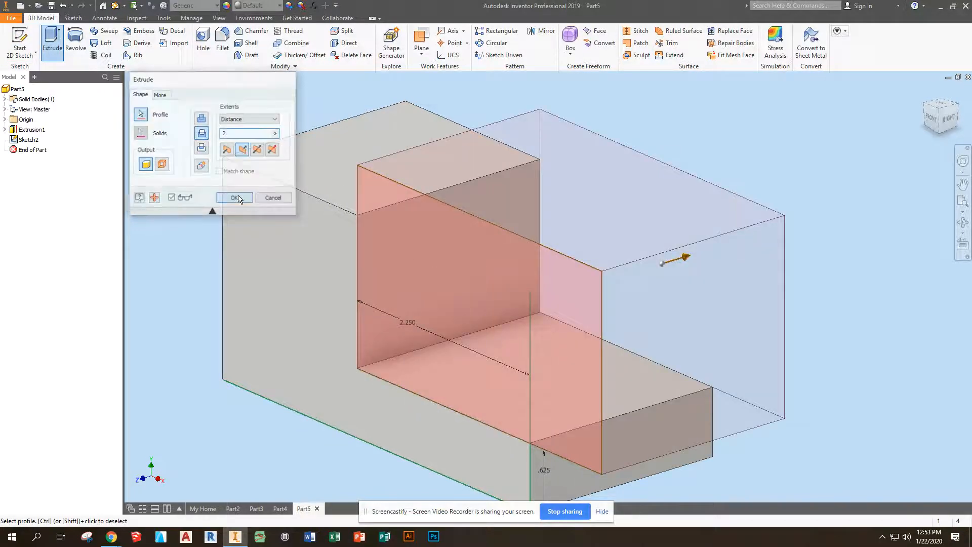
{"action": "left_click", "coordinate": [235, 198]}
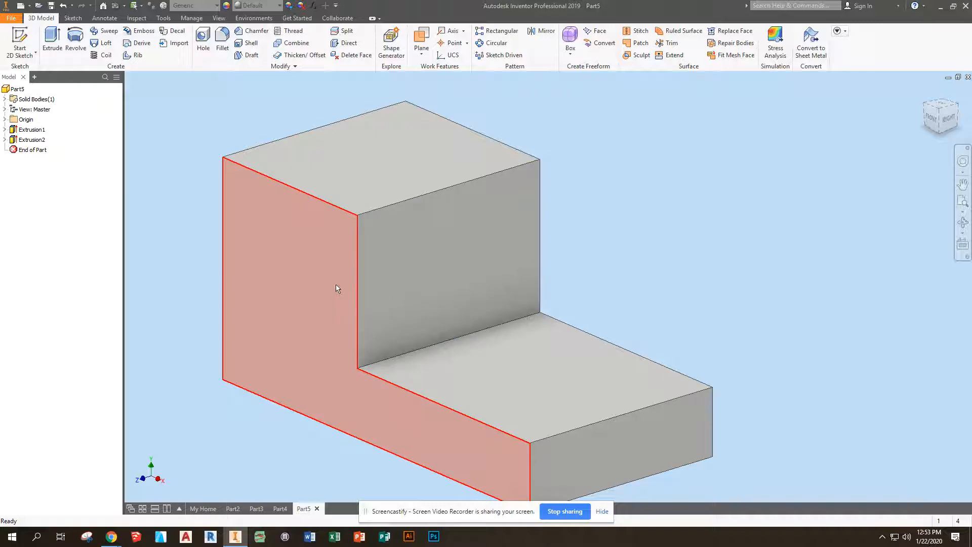
Step: Start a sketch on the front L-shaped face and draw a rectangle overlapping the upper-right corner of the tall section
{"action": "left_click", "coordinate": [335, 277]}
{"action": "left_click", "coordinate": [18, 36]}
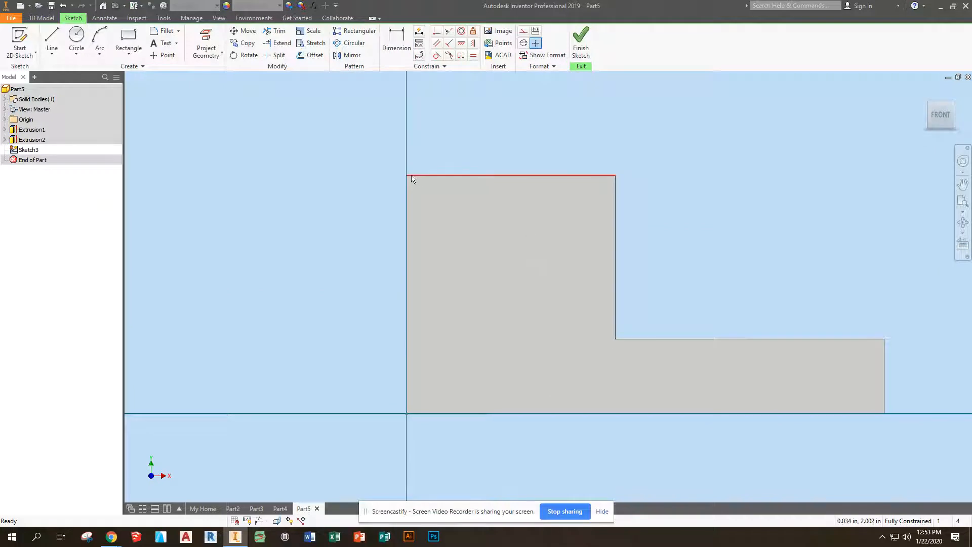
{"action": "left_click", "coordinate": [134, 41]}
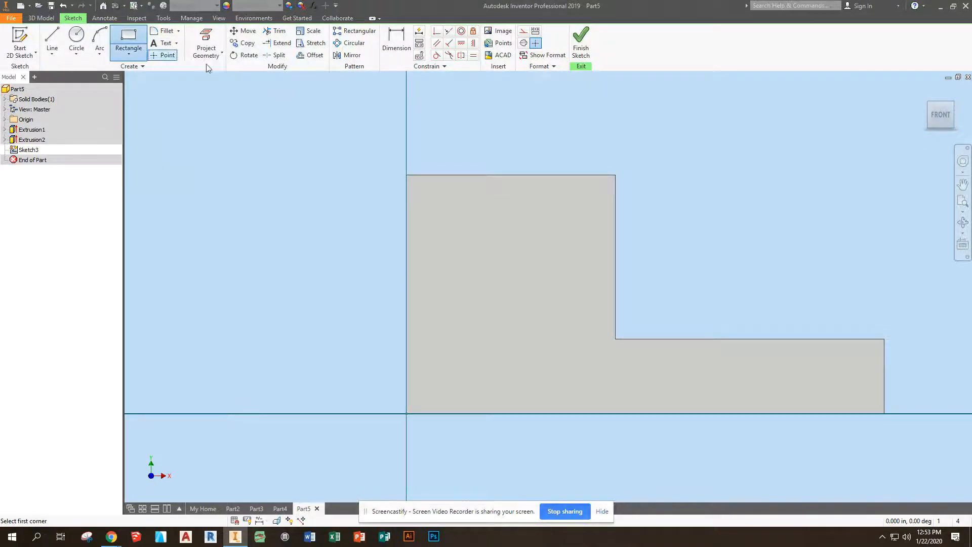
{"action": "left_click", "coordinate": [635, 162]}
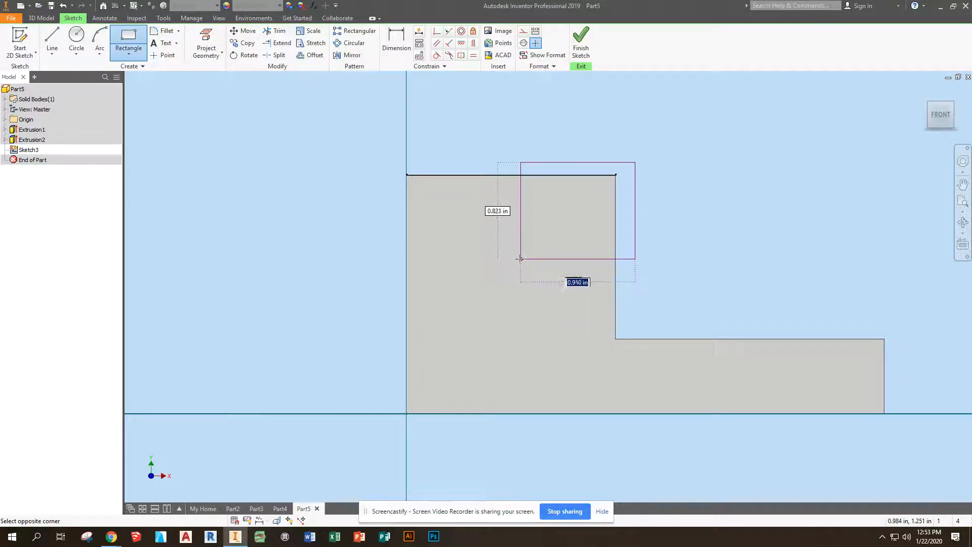
{"action": "left_click", "coordinate": [525, 296]}
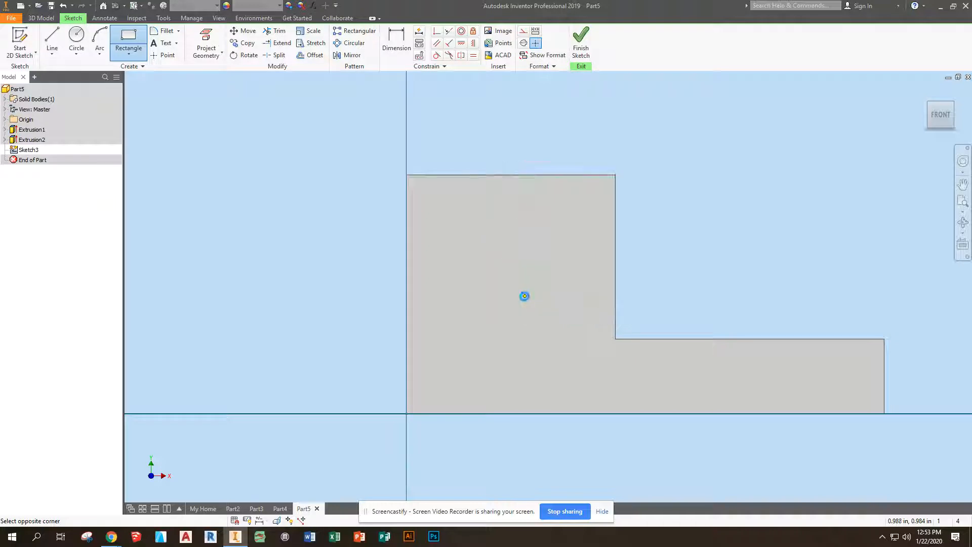
Step: Dimension the distance from the block's left edge to the rectangle's left edge as 1 in
{"action": "left_click", "coordinate": [396, 37]}
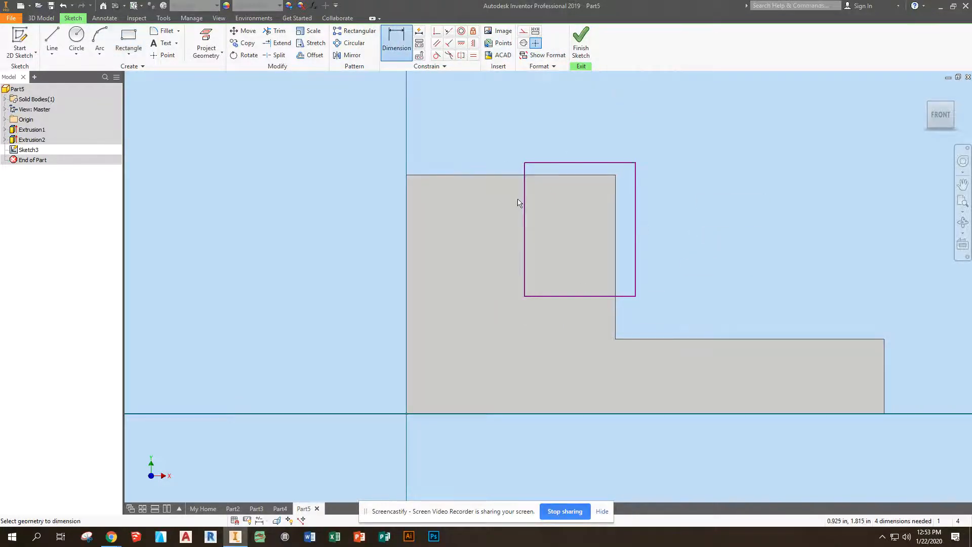
{"action": "left_click", "coordinate": [524, 203]}
{"action": "left_click", "coordinate": [407, 210]}
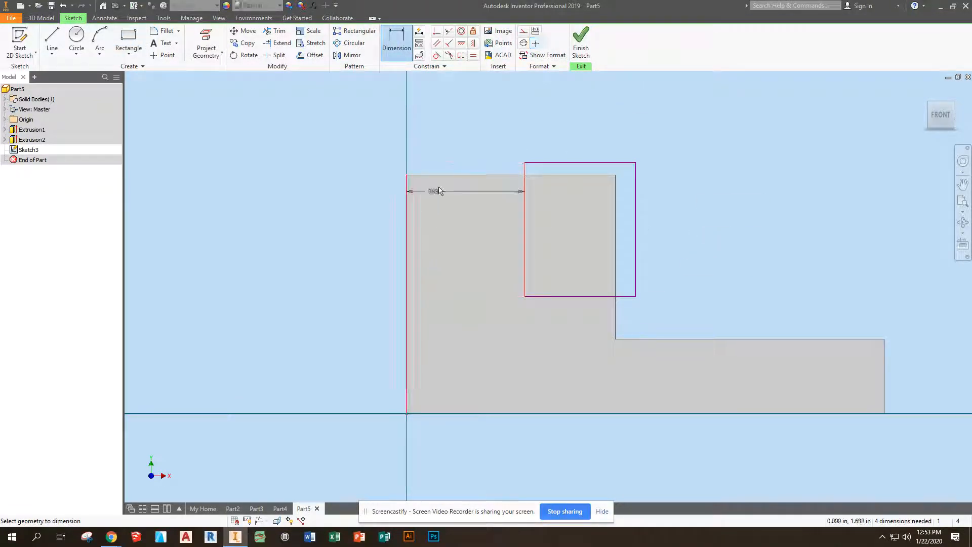
{"action": "left_click", "coordinate": [456, 164]}
{"action": "type", "text": "1"}
{"action": "key", "text": "Return"}
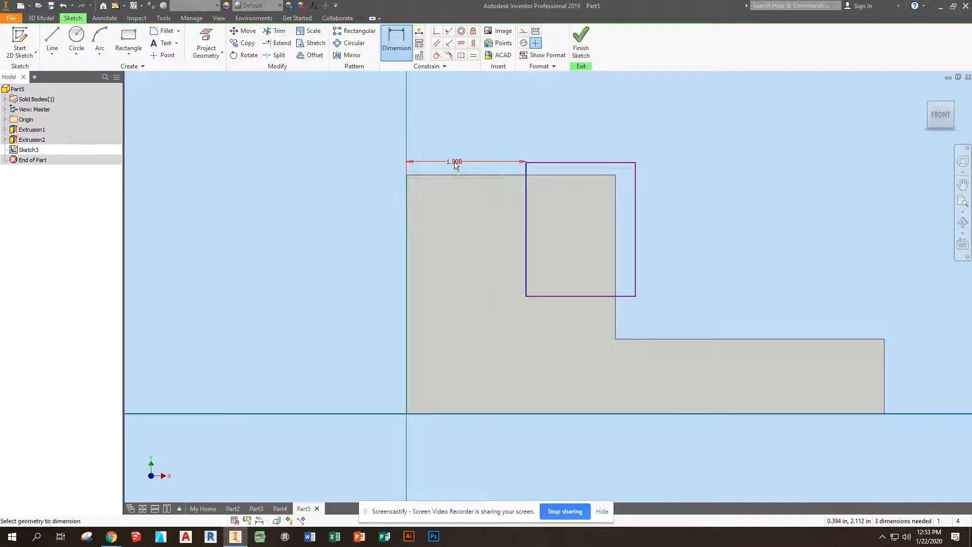
Step: Dimension the distance from the low step's top edge up to the rectangle's lower edge as 0.375 in
{"action": "left_click", "coordinate": [611, 296]}
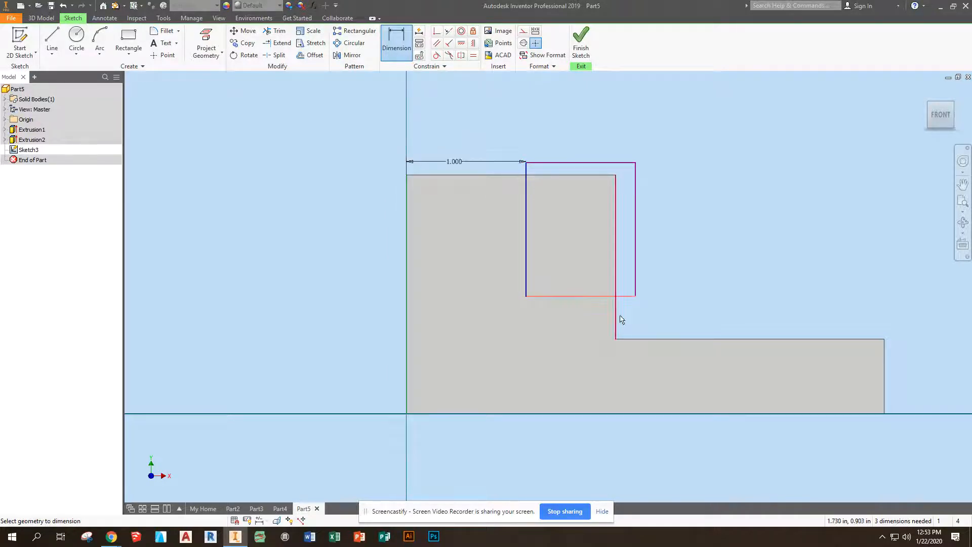
{"action": "left_click", "coordinate": [631, 340]}
{"action": "left_click", "coordinate": [646, 328]}
{"action": "type", "text": ".375"}
{"action": "key", "text": "Return"}
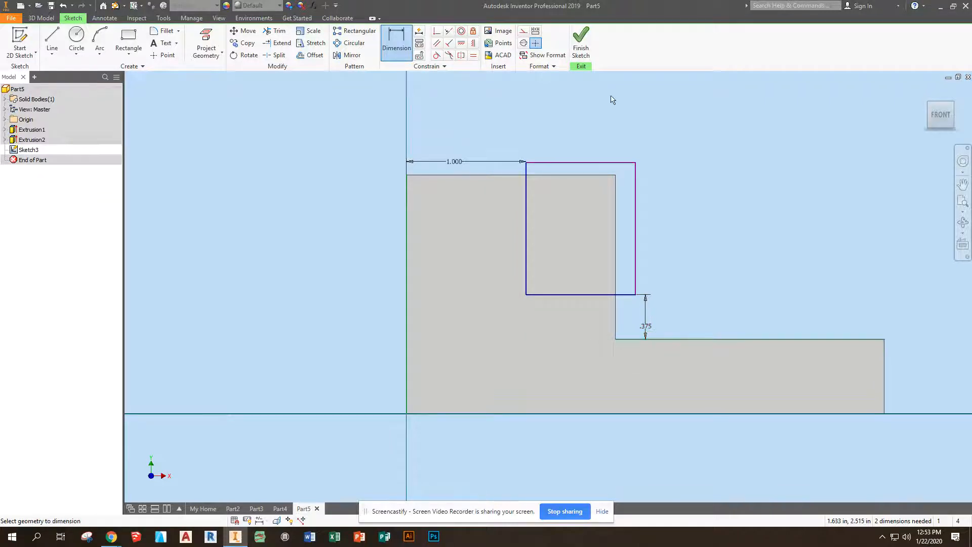
Step: Finish the sketch and cut the rectangle 2 in through the tall section with Extrude, forming a middle step
{"action": "left_click", "coordinate": [582, 43]}
{"action": "left_click", "coordinate": [52, 41]}
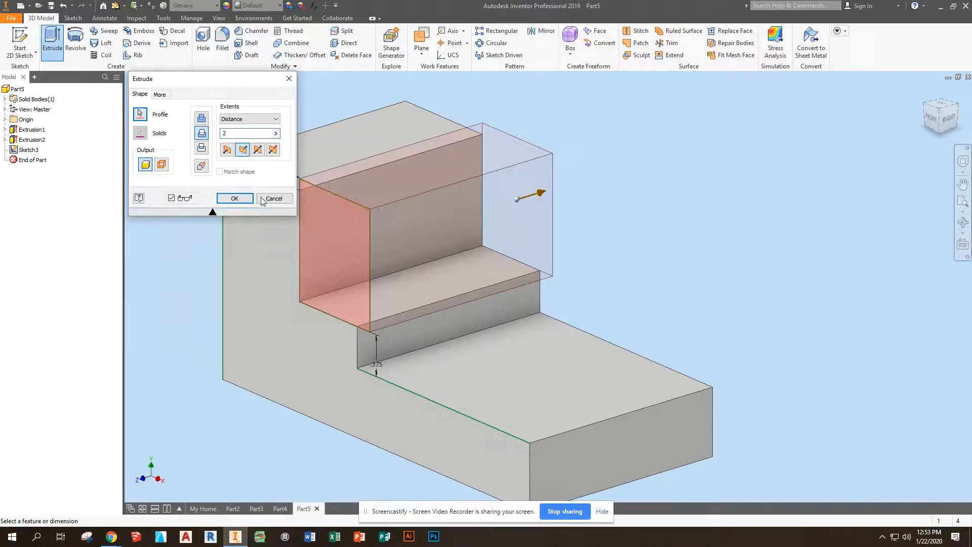
{"action": "left_click", "coordinate": [234, 198]}
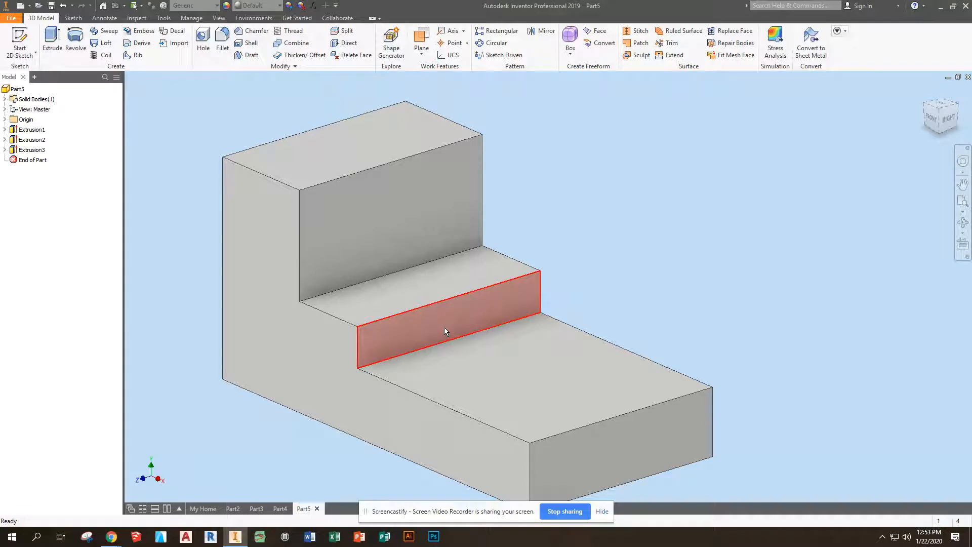
Step: Start a sketch on the middle step's vertical face and draw a rectangle from its lower edge past the block's left edge
{"action": "mouse_move", "coordinate": [459, 344]}
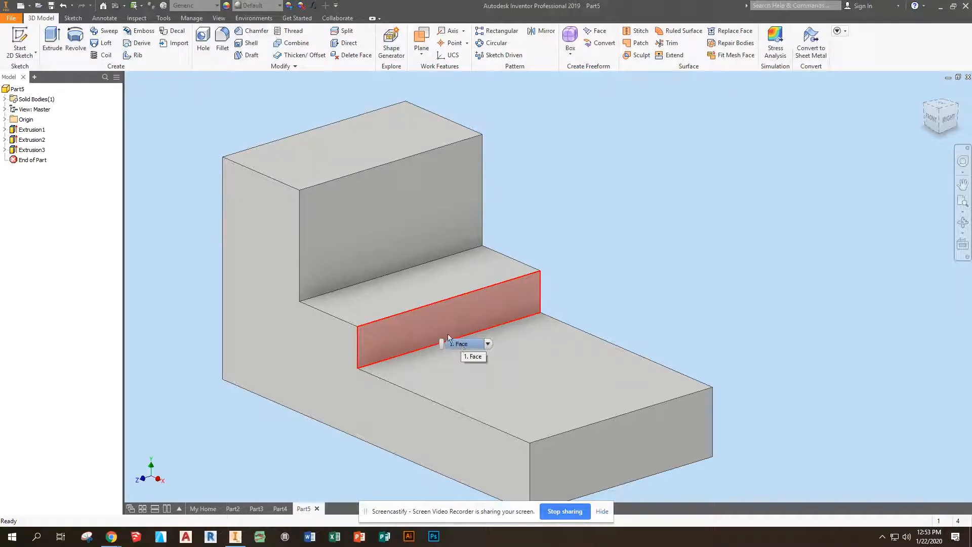
{"action": "left_click", "coordinate": [443, 327]}
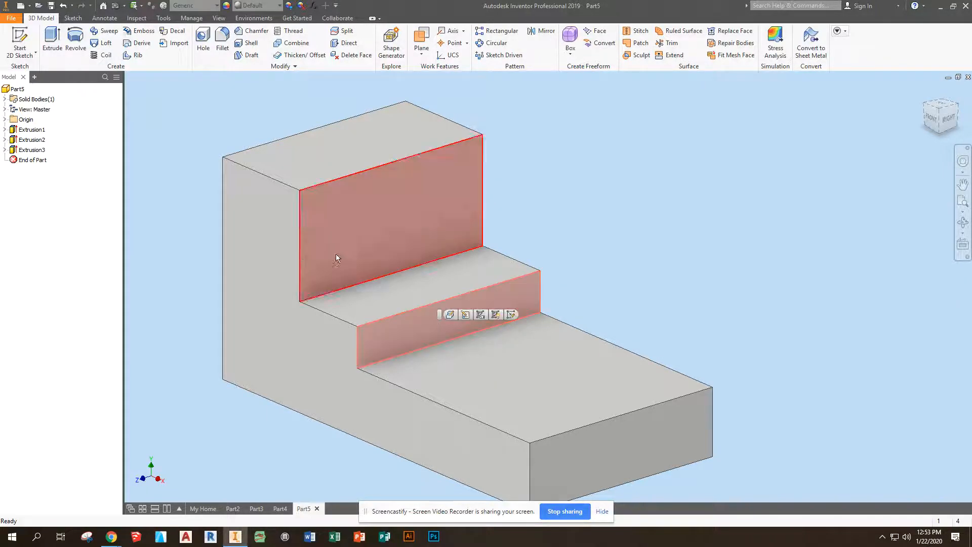
{"action": "left_click", "coordinate": [21, 38]}
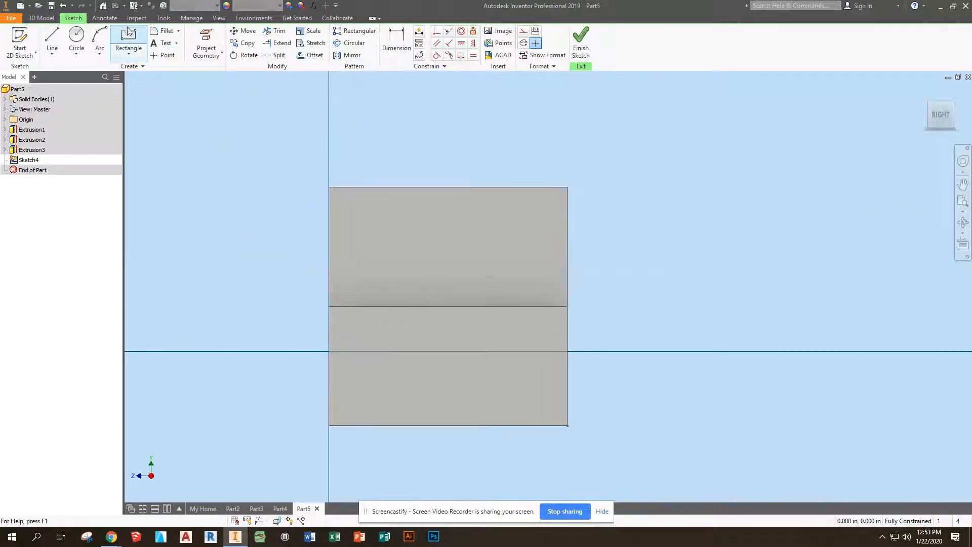
{"action": "left_click", "coordinate": [124, 38]}
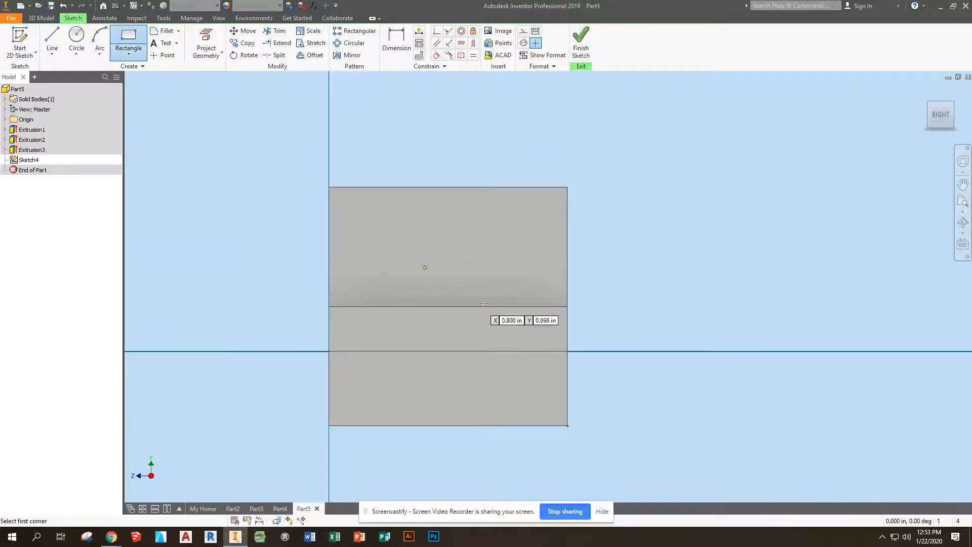
{"action": "left_click", "coordinate": [477, 351]}
{"action": "left_click", "coordinate": [292, 240]}
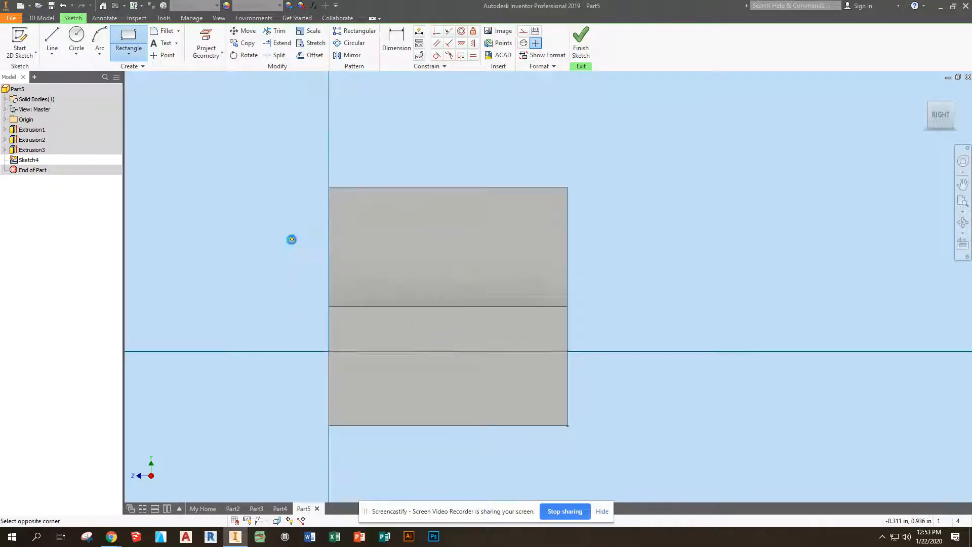
Step: Dimension the distance from the block's top edge to the rectangle's upper edge as 0.5 in
{"action": "left_click", "coordinate": [394, 46]}
{"action": "left_click", "coordinate": [379, 188]}
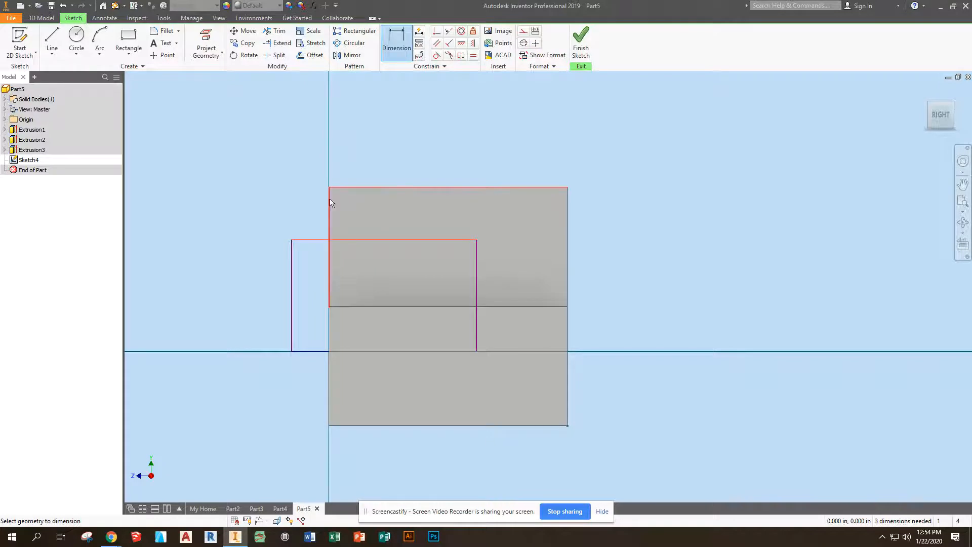
{"action": "left_click", "coordinate": [319, 202]}
{"action": "type", "text": ".5"}
{"action": "key", "text": "Return"}
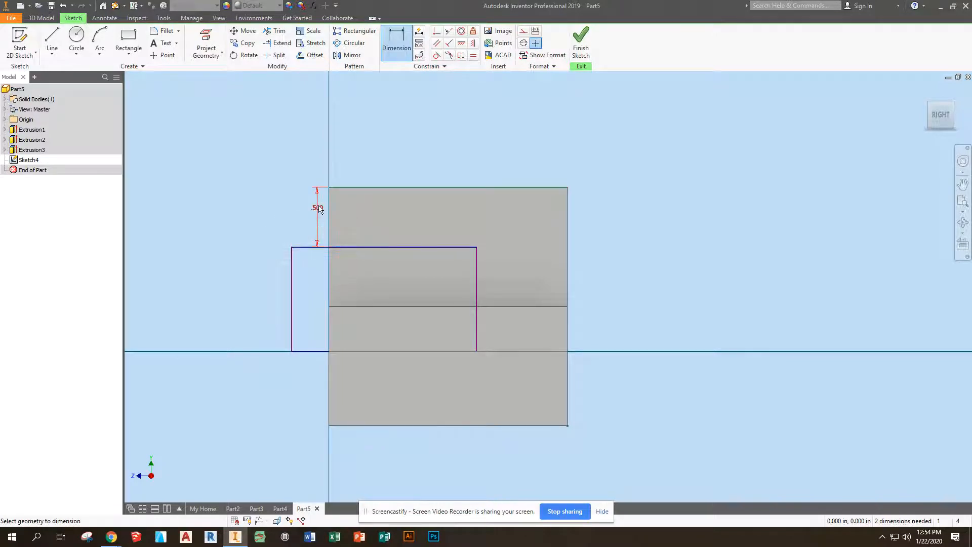
Step: Dimension the distance from the rectangle's right edge to the block's right edge as 0.75 in
{"action": "left_click", "coordinate": [477, 329]}
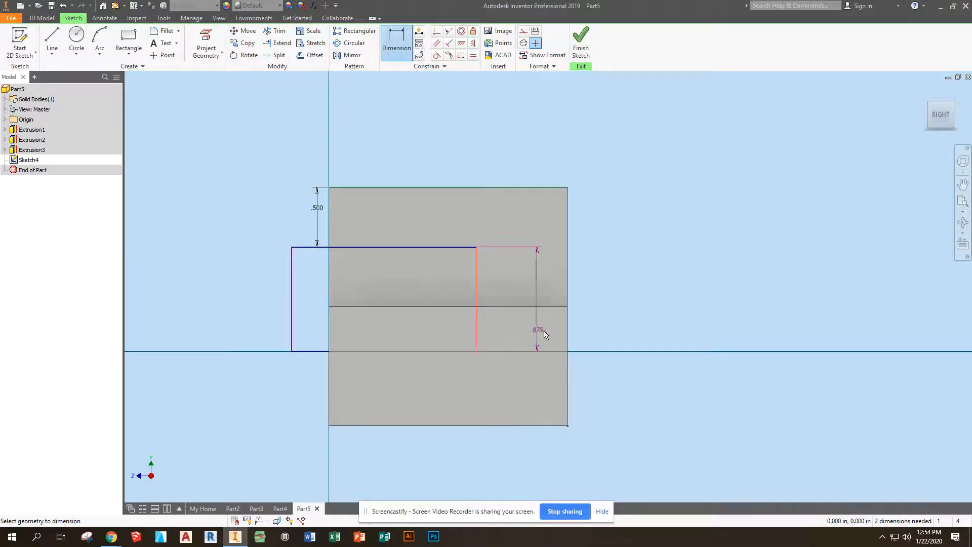
{"action": "left_click", "coordinate": [568, 334]}
{"action": "left_click", "coordinate": [533, 290]}
{"action": "type", "text": ".75"}
{"action": "key", "text": "Return"}
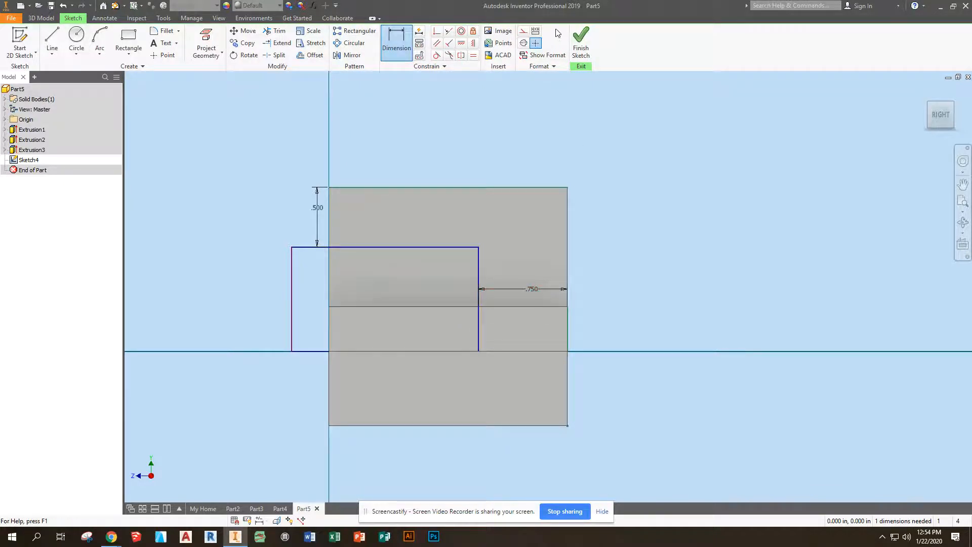
Step: Finish the sketch and cut the rectangle 2 in into the block with Extrude, undercutting the tall section
{"action": "left_click", "coordinate": [579, 41]}
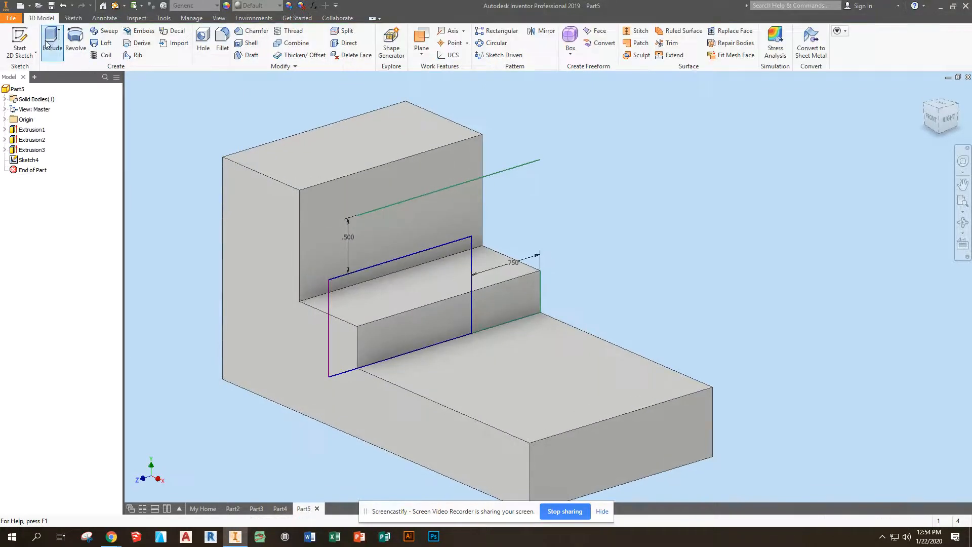
{"action": "left_click", "coordinate": [53, 43]}
{"action": "left_click", "coordinate": [388, 313]}
{"action": "left_click", "coordinate": [202, 134]}
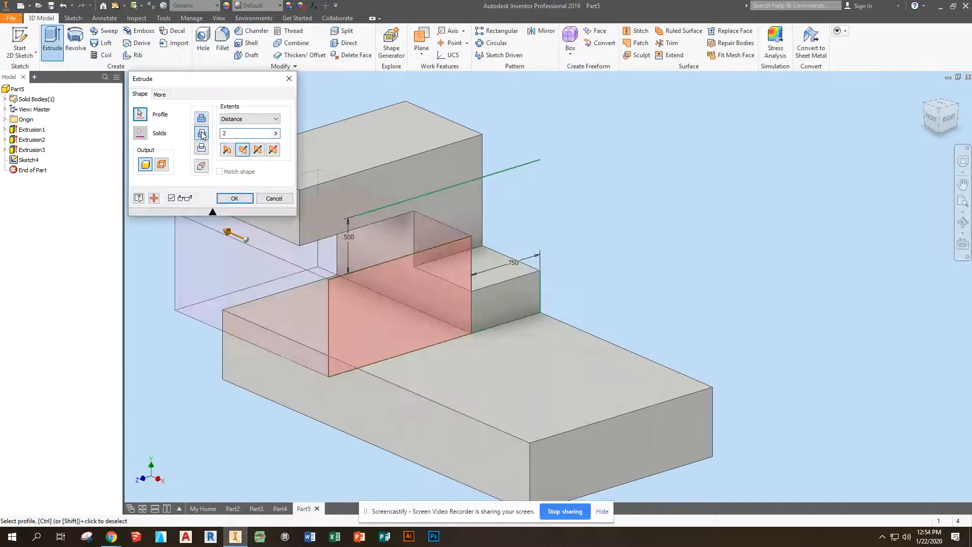
{"action": "left_click", "coordinate": [231, 199]}
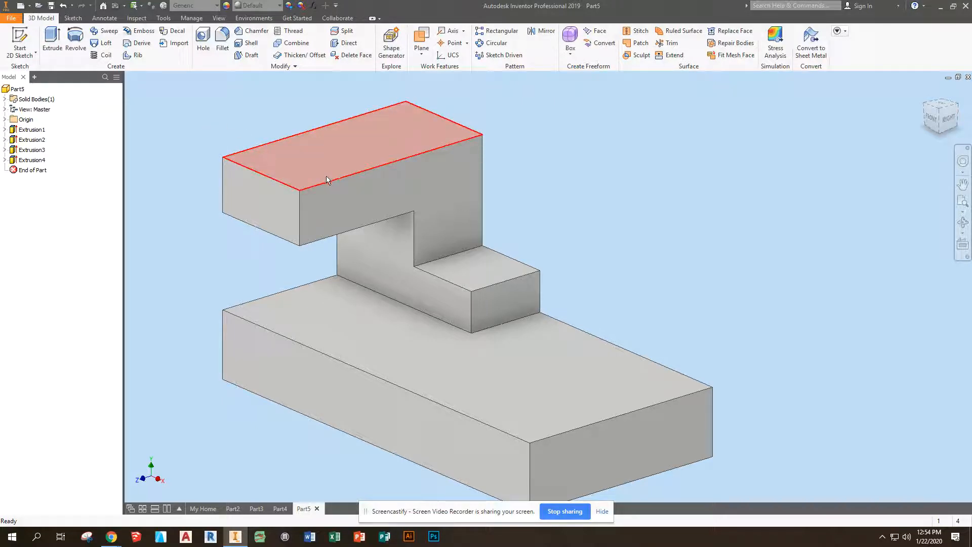
Step: Start a sketch on the topmost face and place a point level with the midpoint of its left edge
{"action": "mouse_move", "coordinate": [326, 175]}
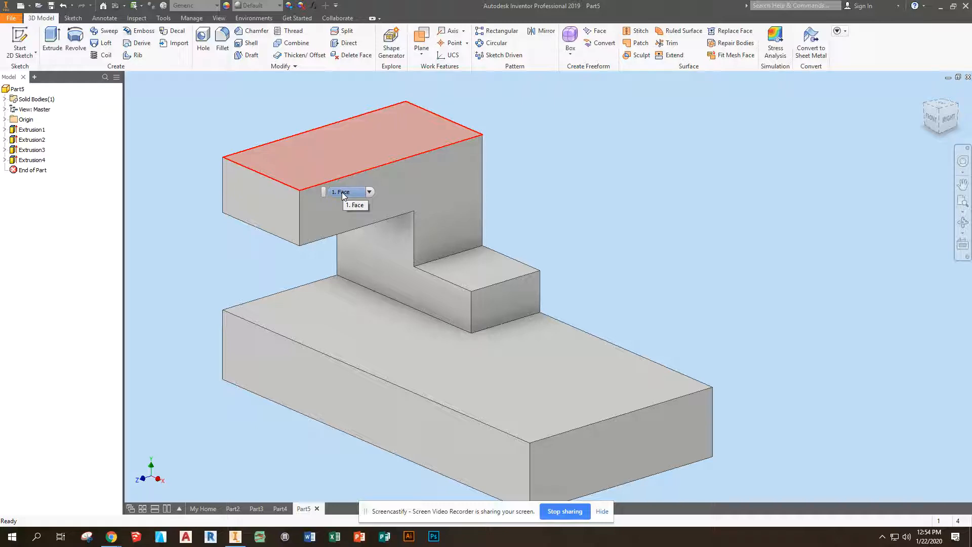
{"action": "left_click", "coordinate": [20, 40]}
{"action": "left_click", "coordinate": [310, 156]}
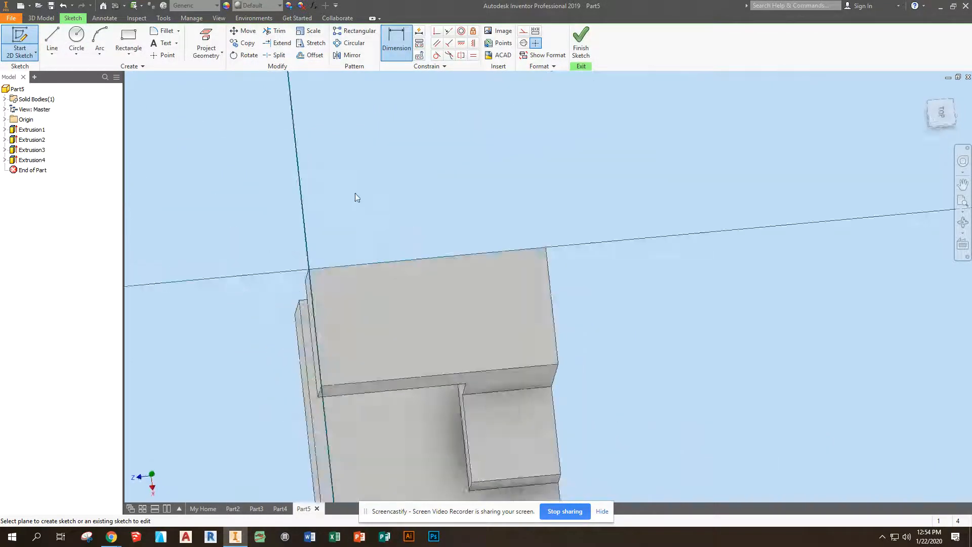
{"action": "middle_click_drag", "start_coordinate": [390, 261], "coordinate": [396, 133]}
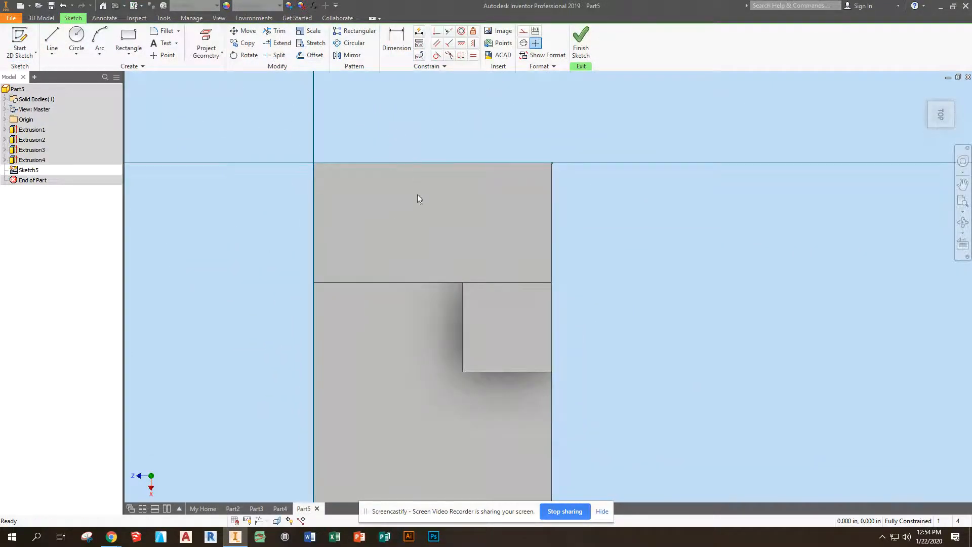
{"action": "left_click", "coordinate": [157, 55]}
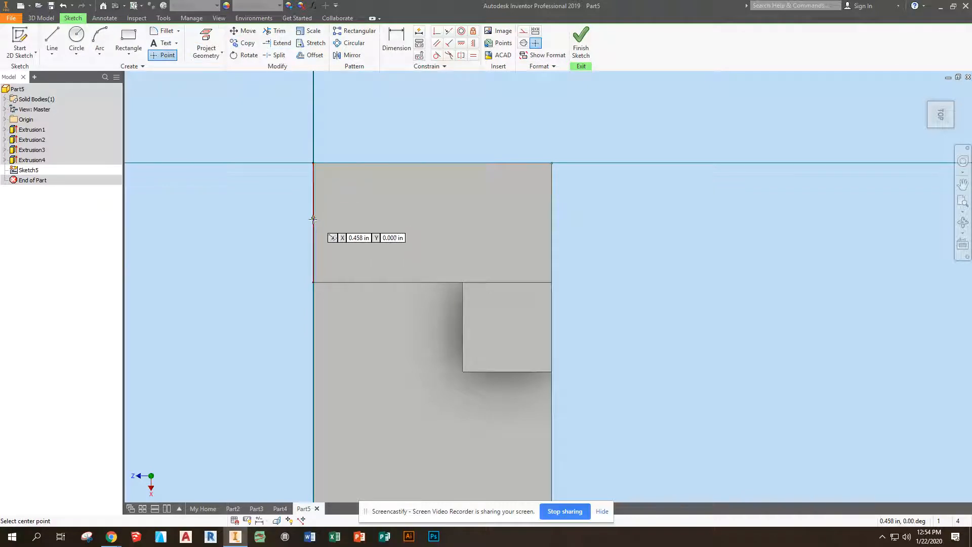
{"action": "left_click", "coordinate": [384, 222]}
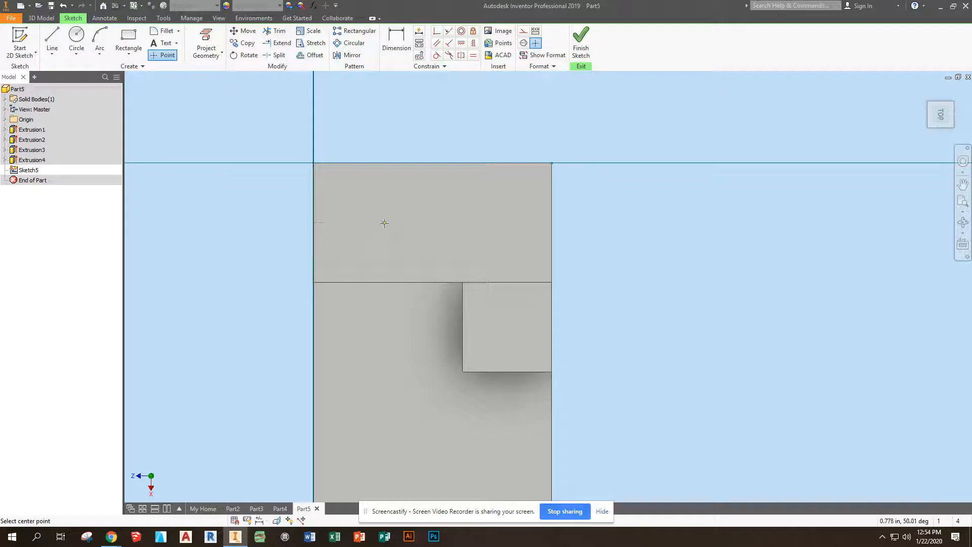
Step: Dimension the distance from the top face's left edge to the point as 0.75 in
{"action": "left_click", "coordinate": [396, 41]}
{"action": "left_click", "coordinate": [314, 221]}
{"action": "left_click", "coordinate": [384, 222]}
{"action": "left_click", "coordinate": [349, 204]}
{"action": "type", "text": ".7"}
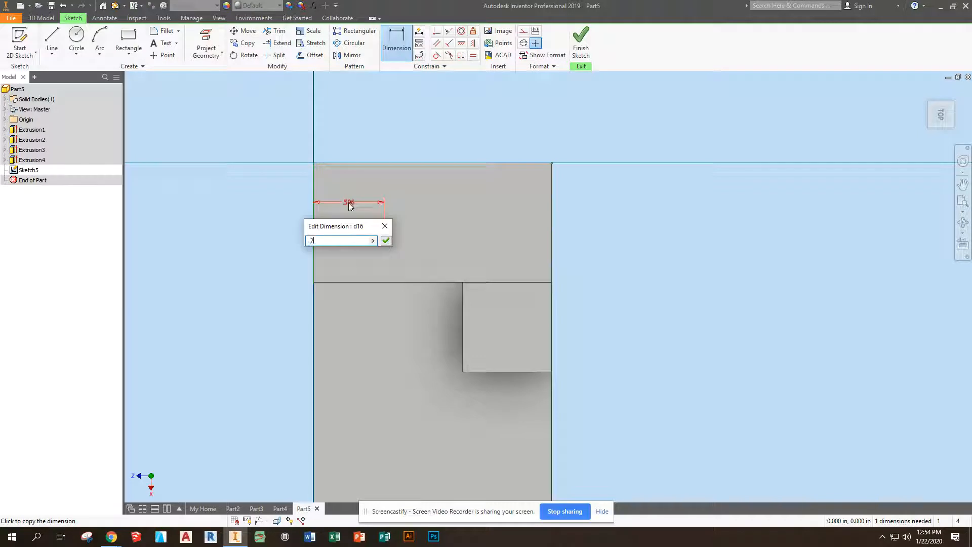
{"action": "key", "text": "Return"}
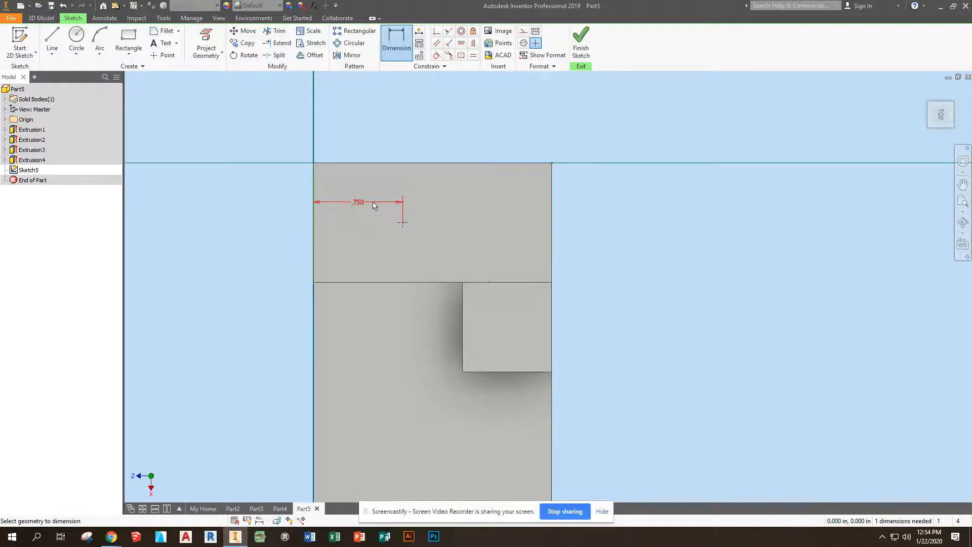
Step: Change the point's distance from the top face's left edge to 0.625 in
{"action": "left_click", "coordinate": [374, 205]}
{"action": "type", "text": ".625"}
{"action": "key", "text": "Return"}
Step: Dimension the distance from the top face's upper edge to the point, accepting 0.5 in
{"action": "left_click", "coordinate": [394, 163]}
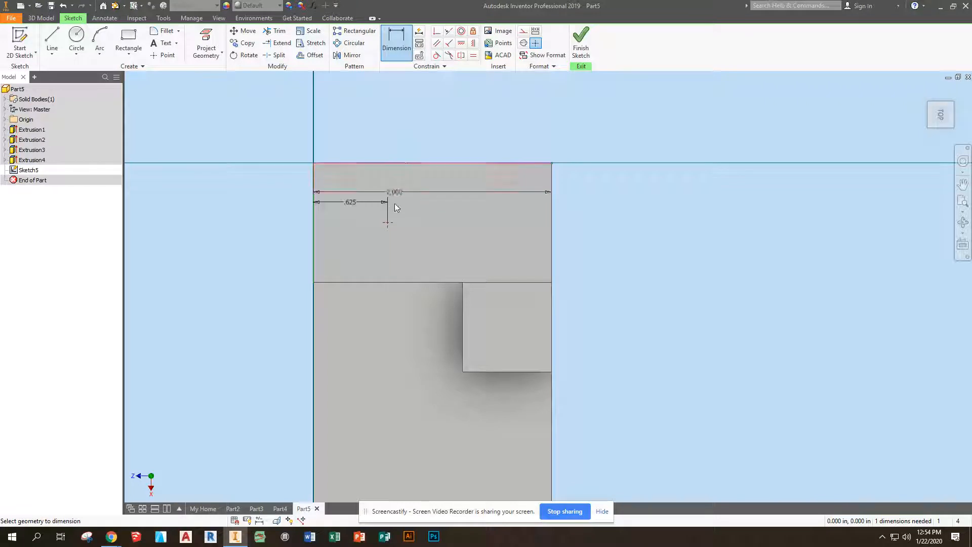
{"action": "left_click", "coordinate": [388, 223]}
{"action": "left_click", "coordinate": [414, 208]}
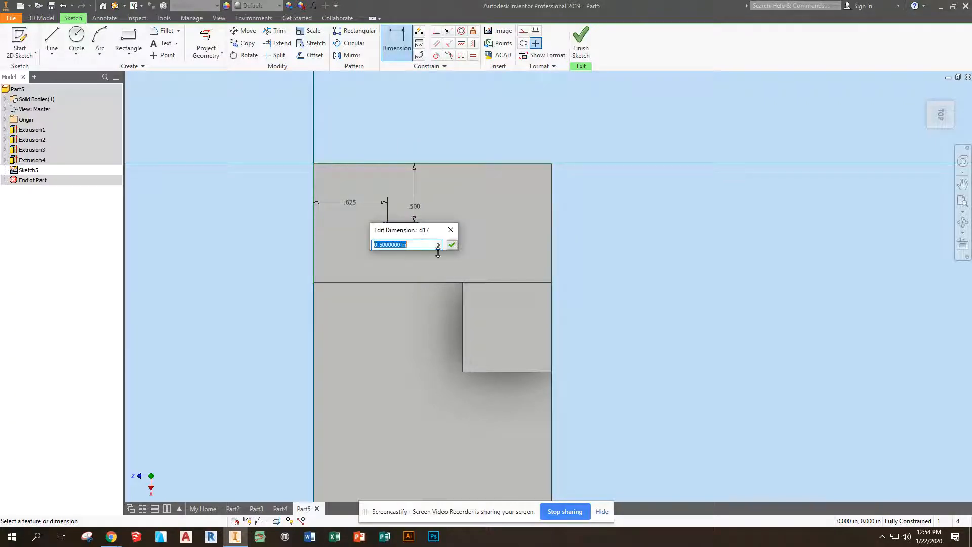
{"action": "left_click", "coordinate": [451, 245]}
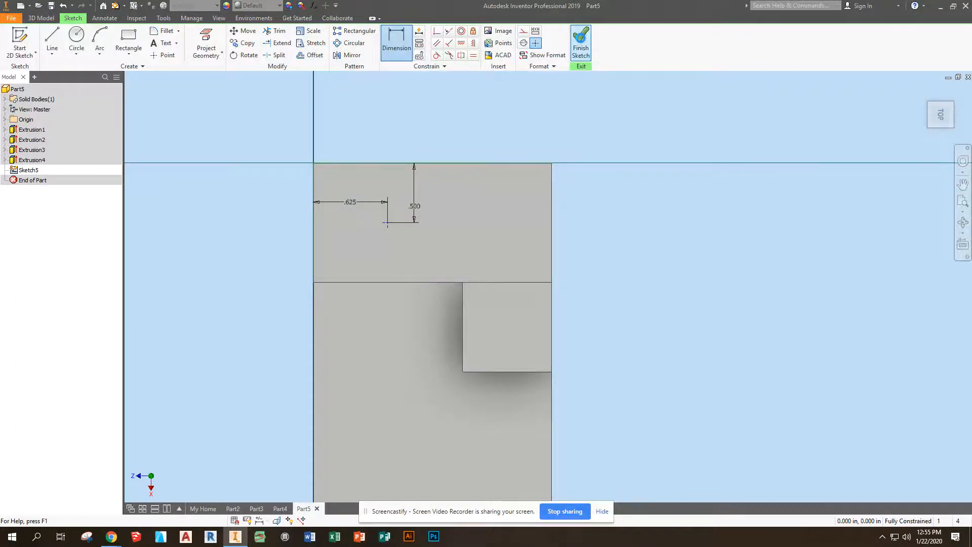
Step: Finish the sketch and set up a 0.25 in simple hole without a seat at the point, directed down into the part
{"action": "left_click", "coordinate": [580, 43]}
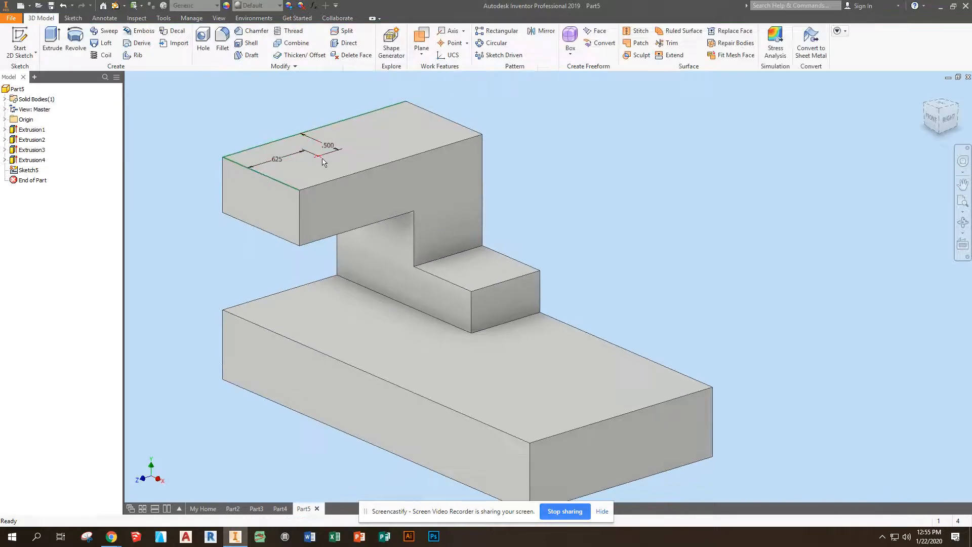
{"action": "left_click", "coordinate": [202, 41]}
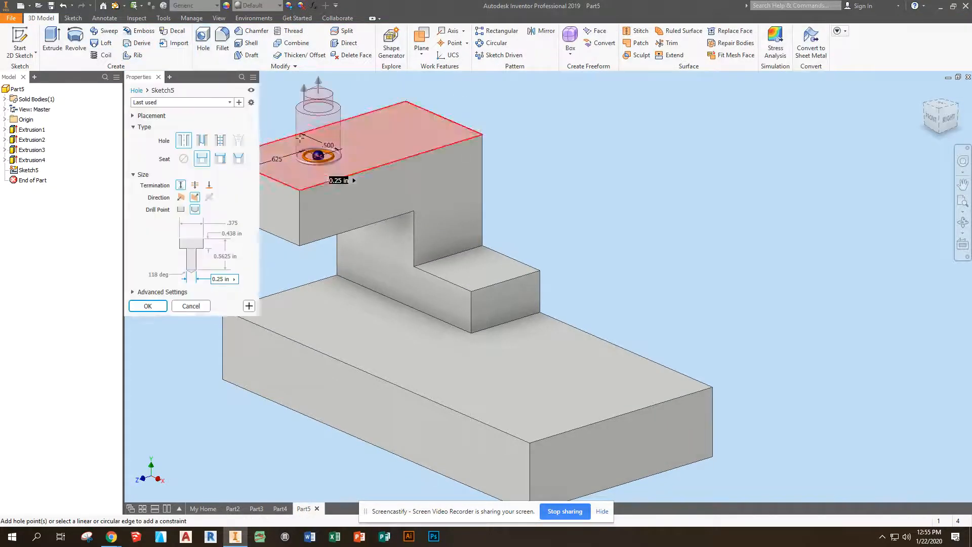
{"action": "left_click", "coordinate": [183, 159]}
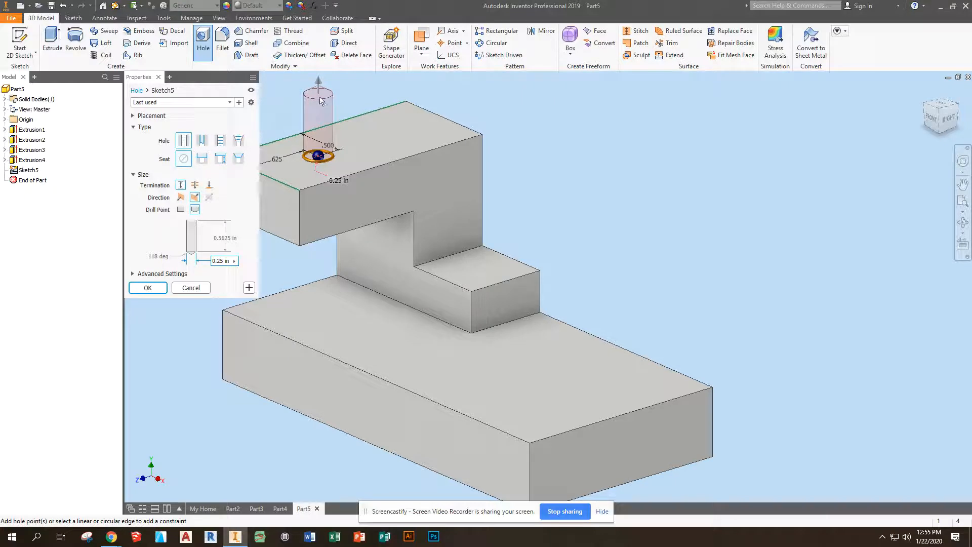
{"action": "left_click", "coordinate": [181, 202]}
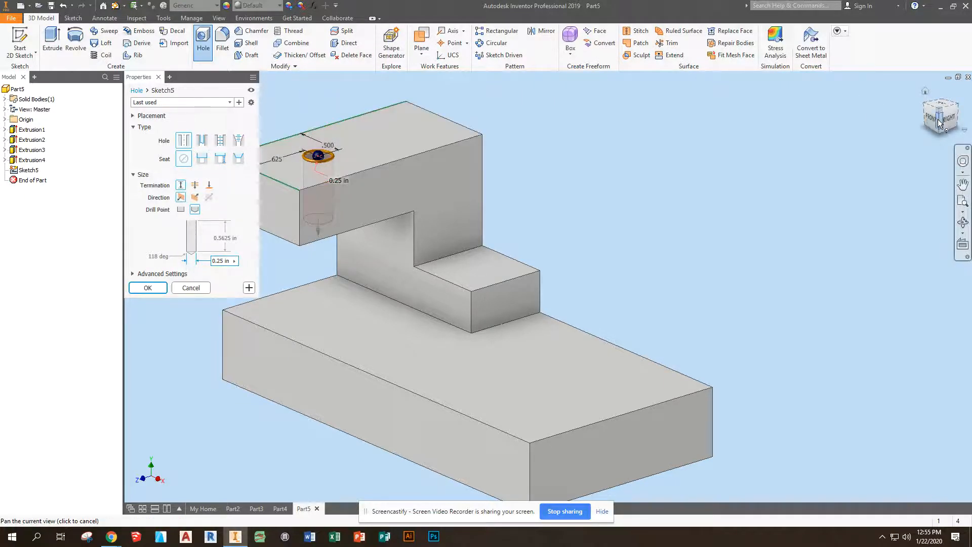
Step: Terminate the hole at the underside of the overhanging upper arm and create it
{"action": "left_click", "coordinate": [195, 185]}
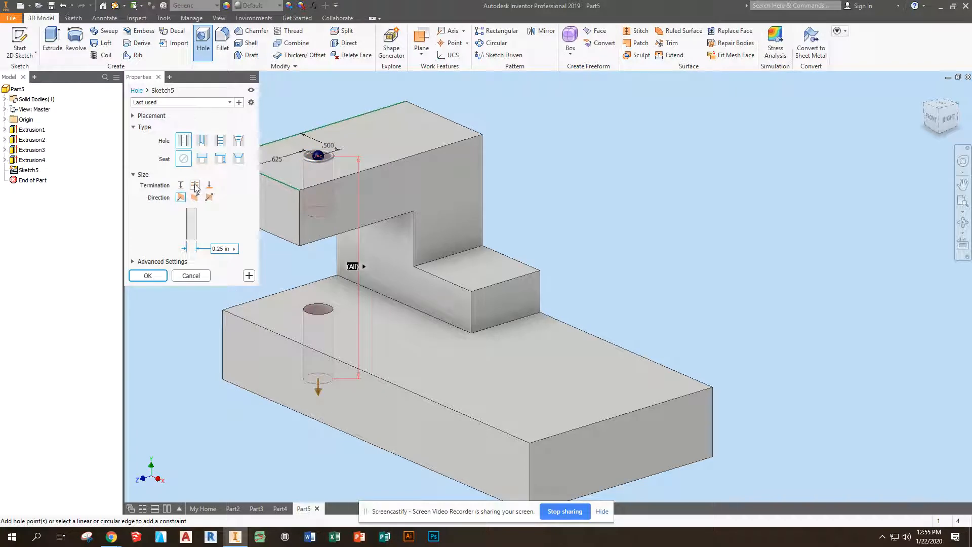
{"action": "left_click", "coordinate": [209, 185]}
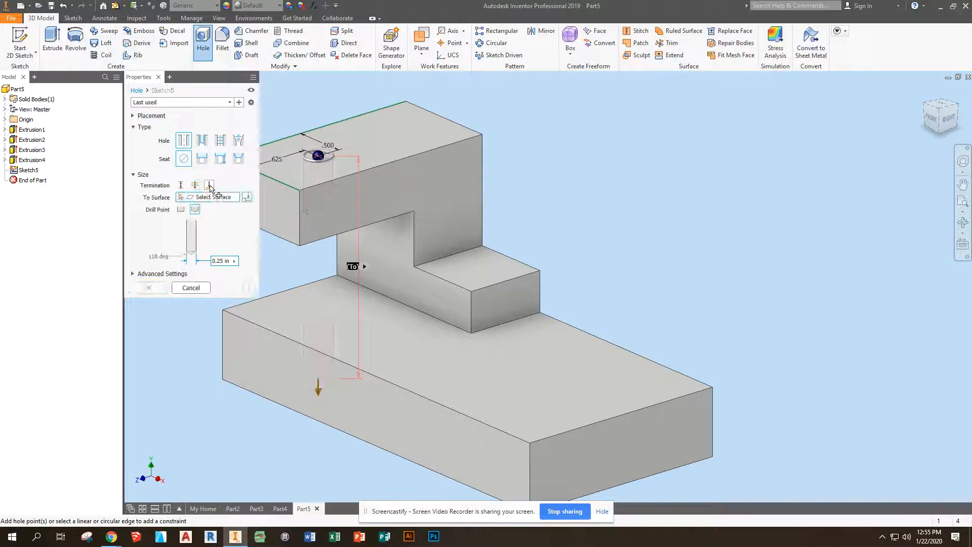
{"action": "left_click", "coordinate": [940, 133]}
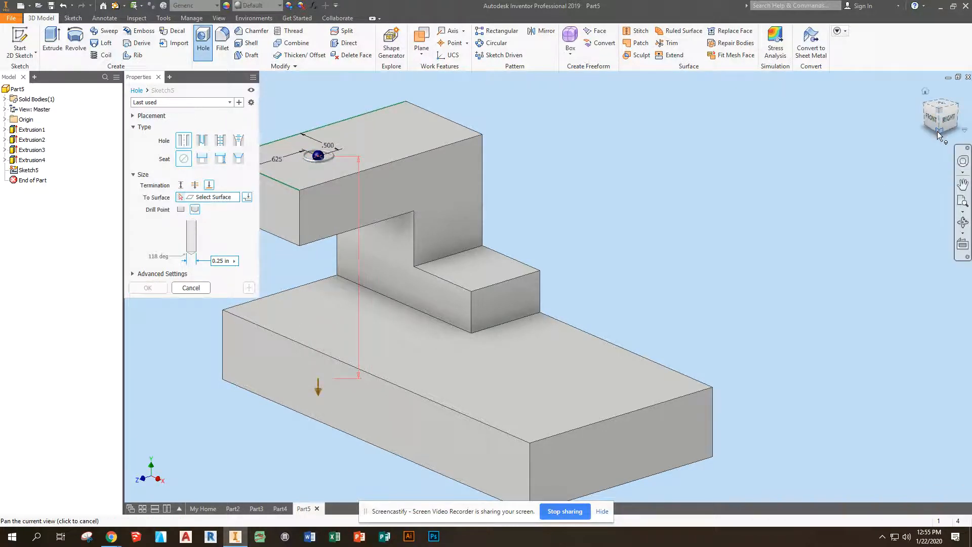
{"action": "left_click", "coordinate": [458, 280]}
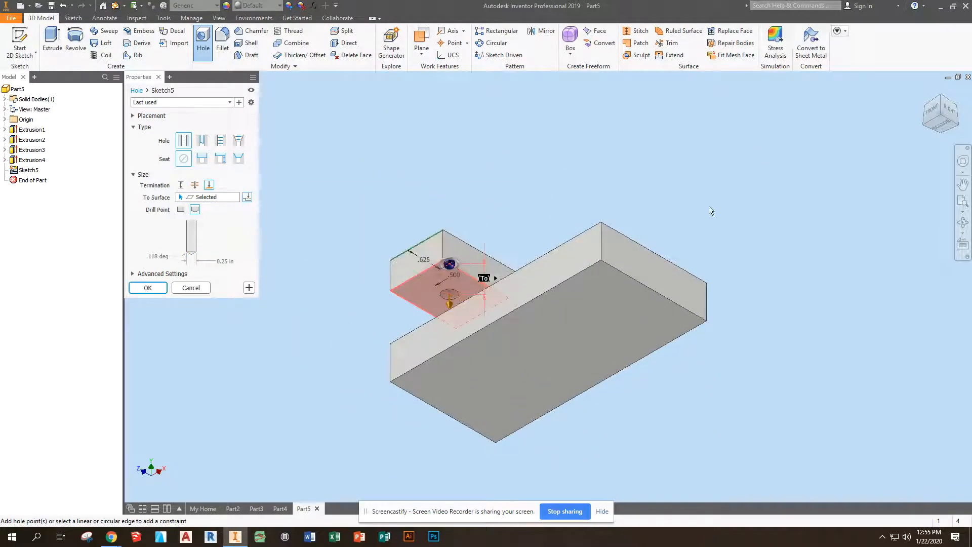
{"action": "left_click", "coordinate": [940, 95]}
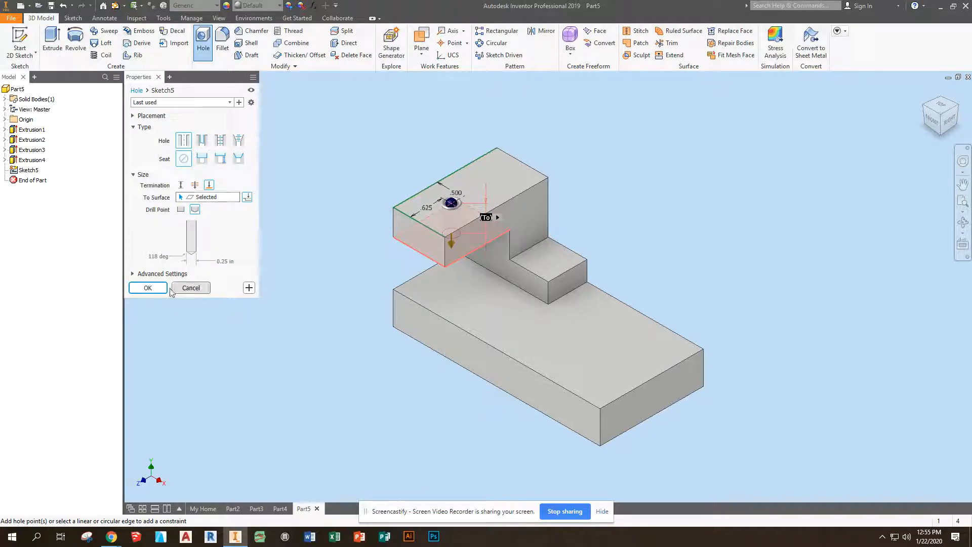
{"action": "left_click", "coordinate": [147, 288]}
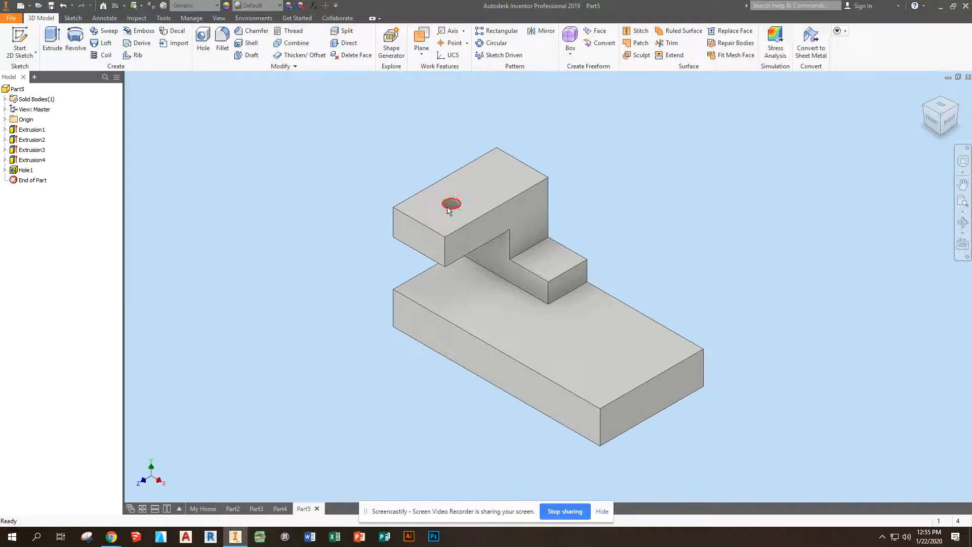
Step: Edit the hole in the upper arm to a diameter of 0.5 in
{"action": "right_click", "coordinate": [31, 174]}
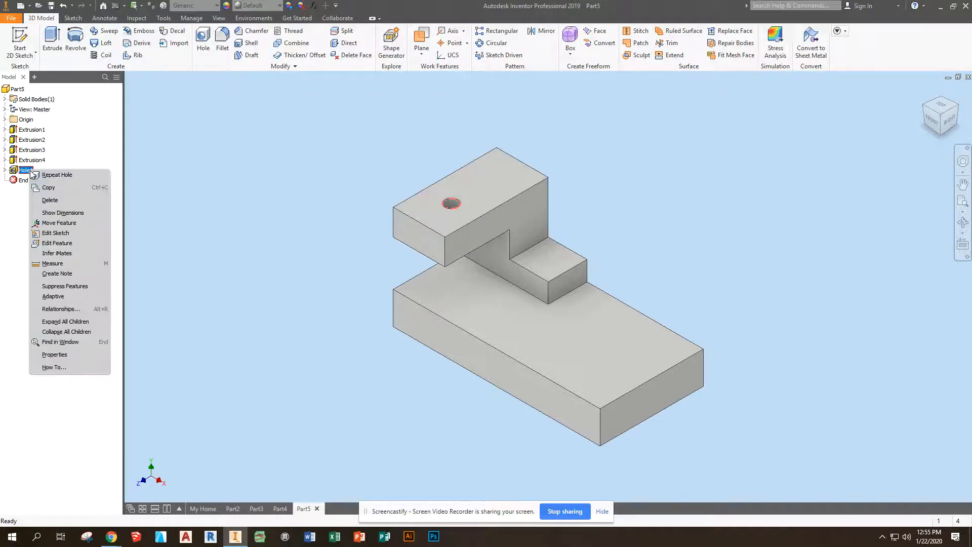
{"action": "left_click", "coordinate": [60, 243]}
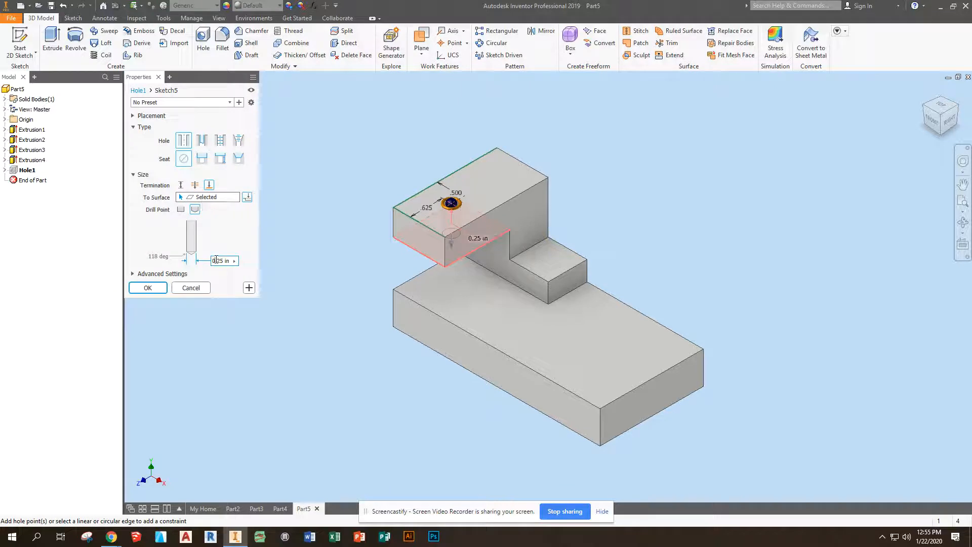
{"action": "key", "text": "BackSpace"}
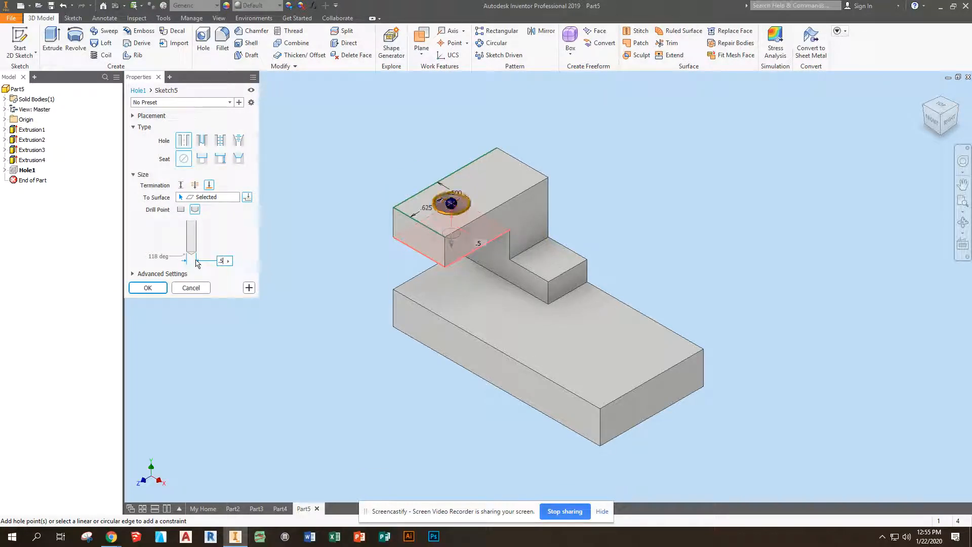
{"action": "left_click", "coordinate": [148, 288]}
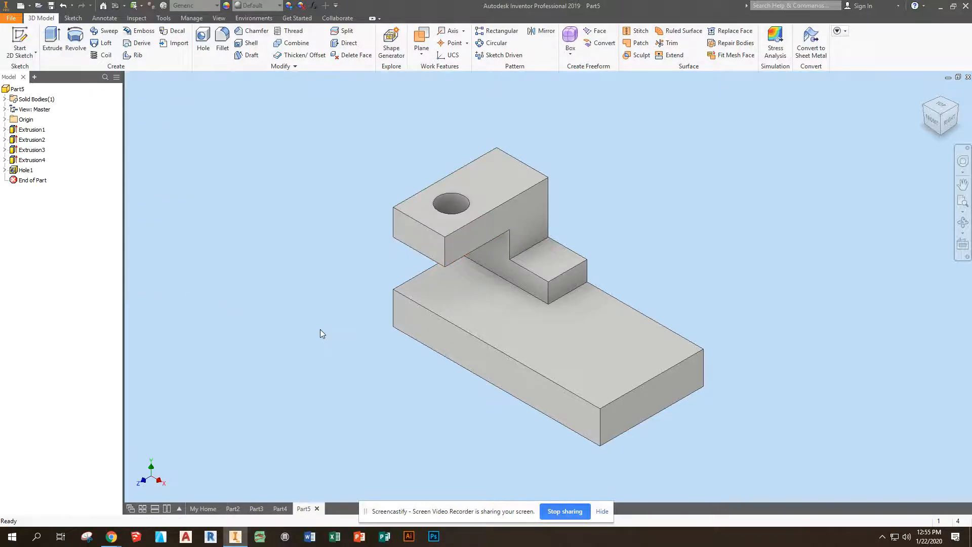
Step: Start a sketch on the base's top face and place two points level with its right edge's midpoint, the nearer about 0.6 in from that edge
{"action": "left_click", "coordinate": [23, 44]}
{"action": "left_click", "coordinate": [543, 341]}
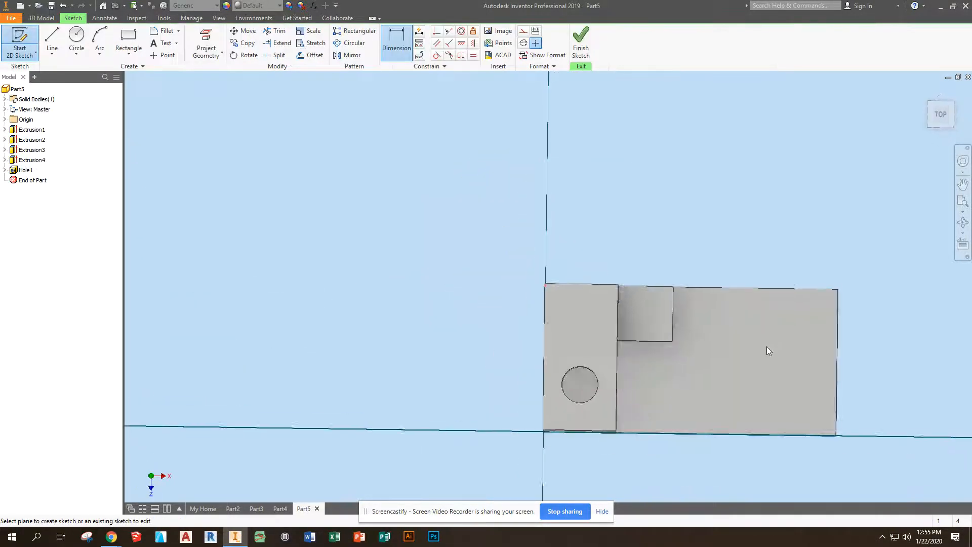
{"action": "left_click_drag", "start_coordinate": [616, 304], "coordinate": [553, 282]}
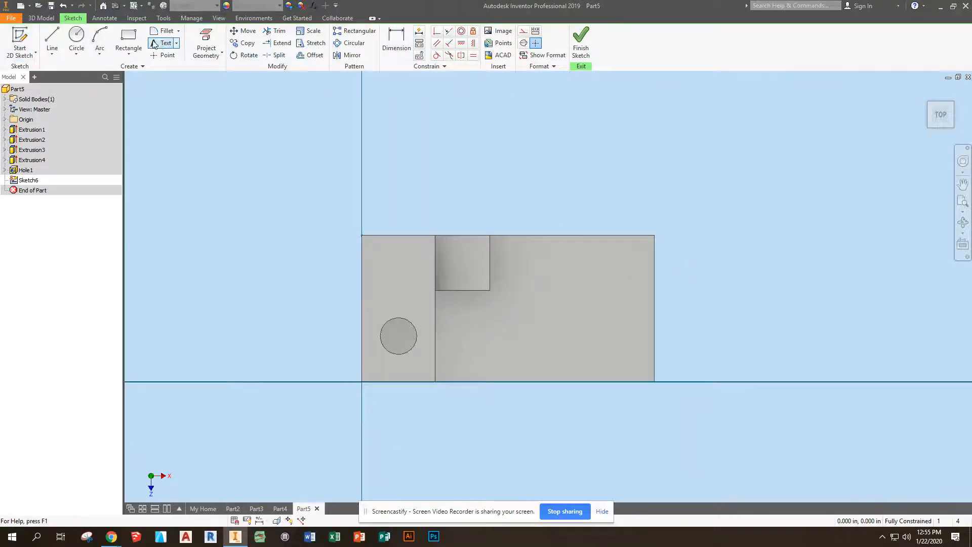
{"action": "left_click", "coordinate": [166, 55]}
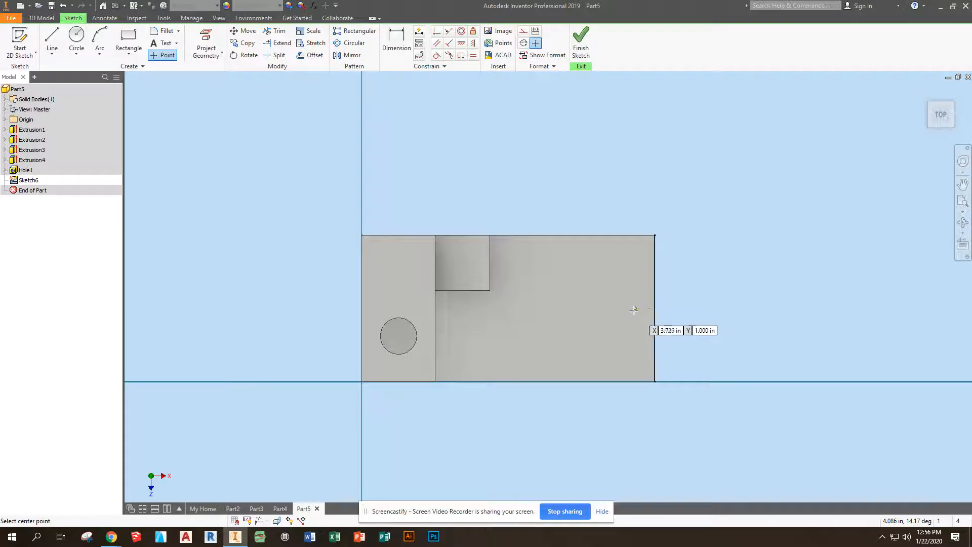
{"action": "left_click", "coordinate": [609, 308]}
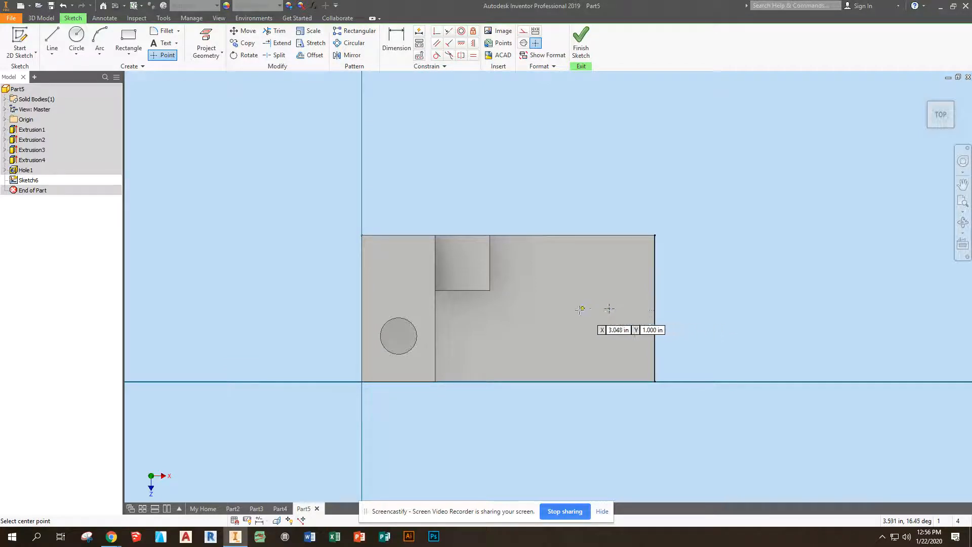
{"action": "left_click", "coordinate": [544, 309]}
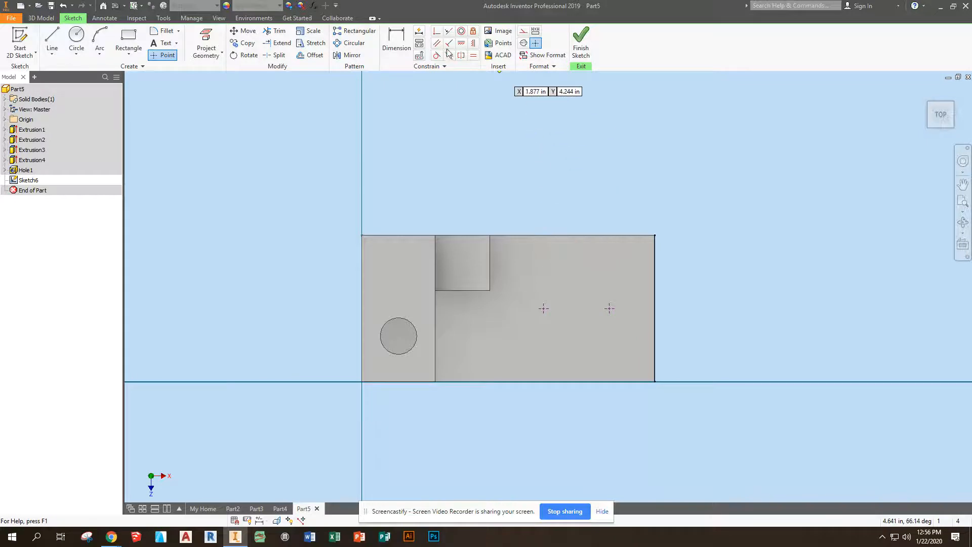
Step: Dimension the distance from the base's right edge to the nearer point as 0.625 in
{"action": "left_click", "coordinate": [393, 44]}
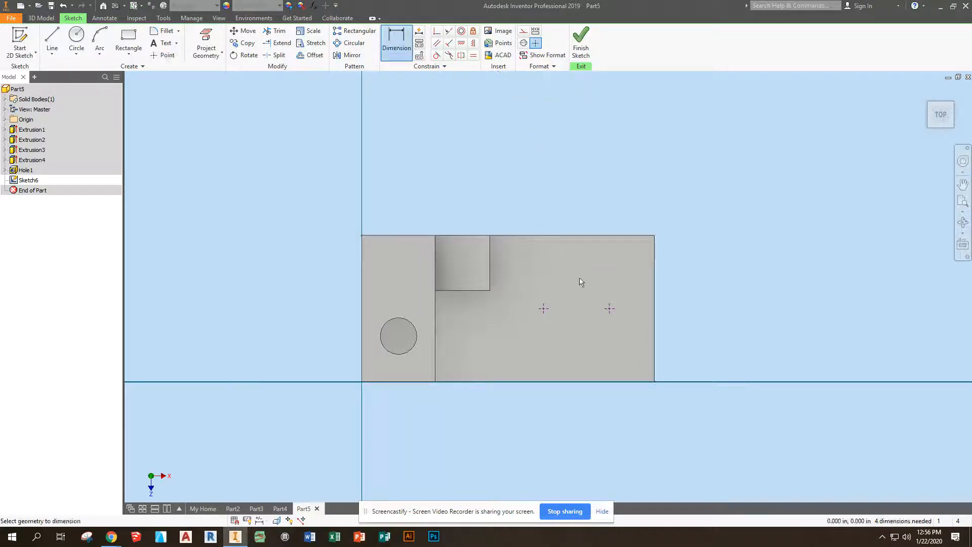
{"action": "left_click", "coordinate": [654, 308]}
{"action": "left_click", "coordinate": [633, 279]}
{"action": "key", "text": "BackSpace"}
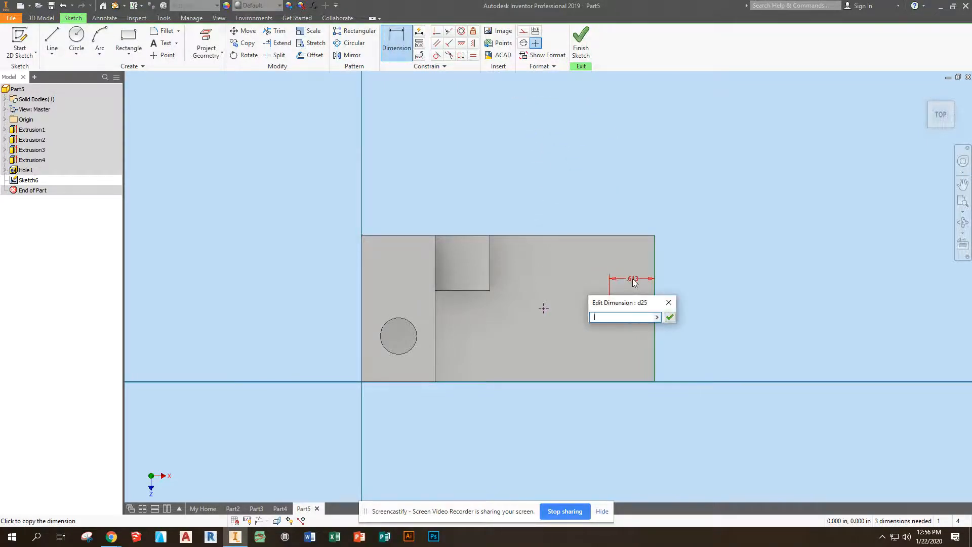
{"action": "type", "text": ".625"}
{"action": "key", "text": "Return"}
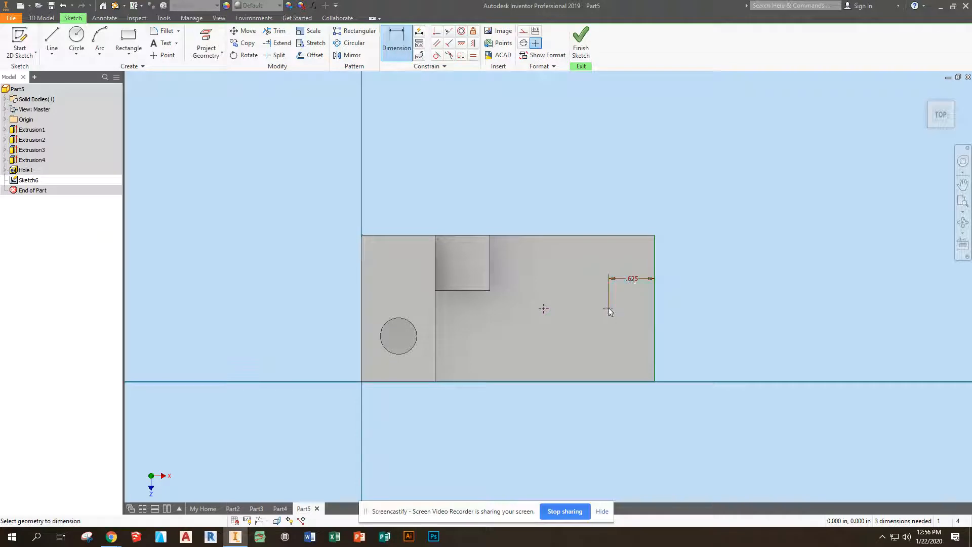
Step: Dimension the spacing between the two sketch points as 0.875 in
{"action": "left_click", "coordinate": [543, 309]}
{"action": "left_click", "coordinate": [551, 281]}
{"action": "type", "text": ".875"}
{"action": "key", "text": "Return"}
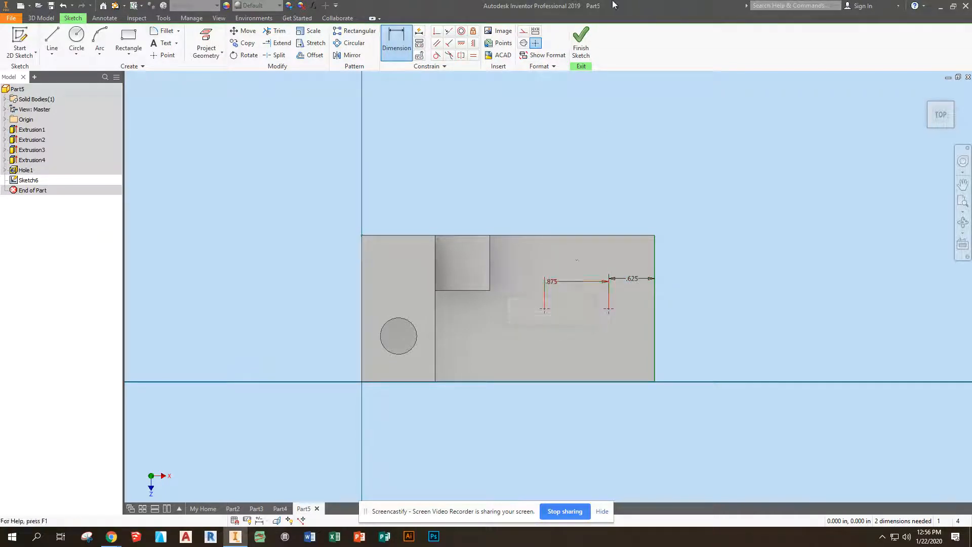
Step: Finish the sketch and cut 0.5 in simple holes through all at both points on the base
{"action": "left_click", "coordinate": [581, 40]}
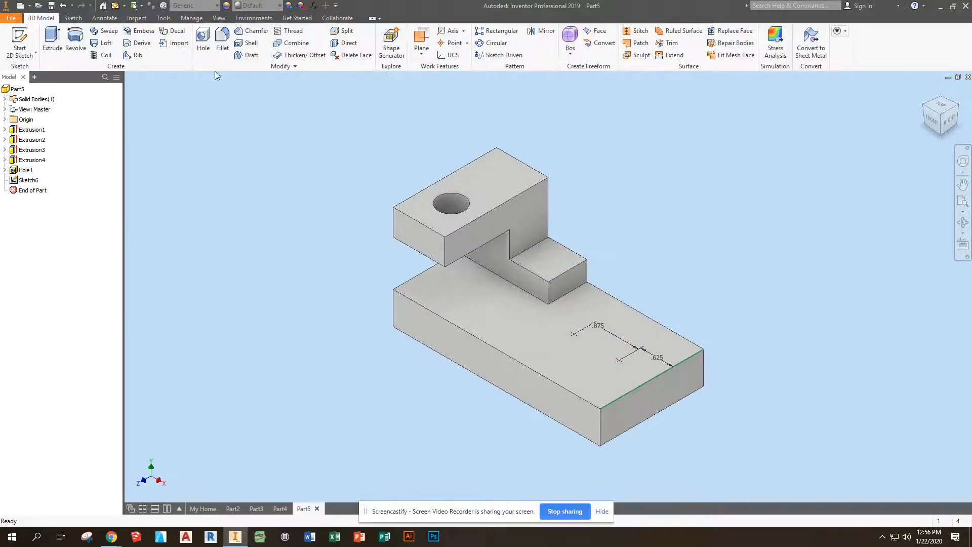
{"action": "left_click", "coordinate": [619, 360]}
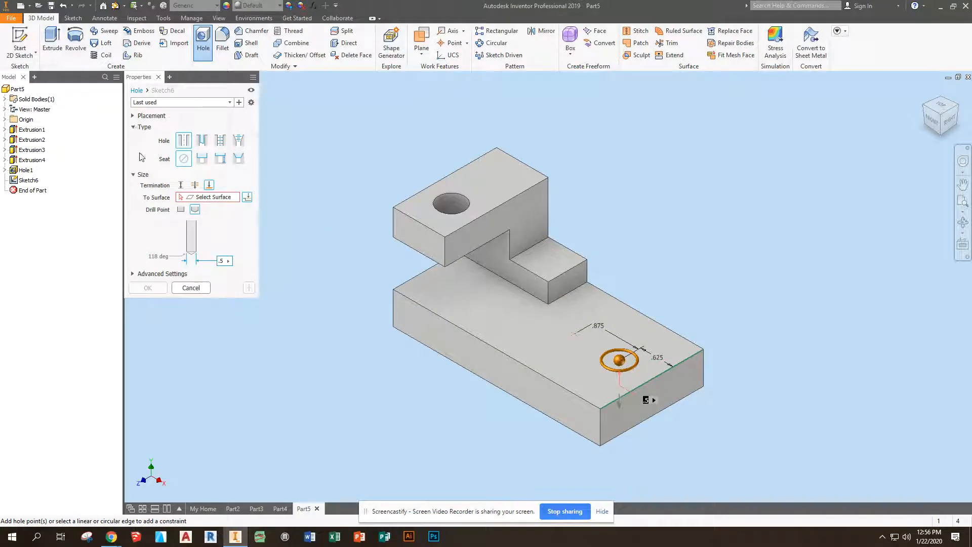
{"action": "left_click", "coordinate": [133, 116]}
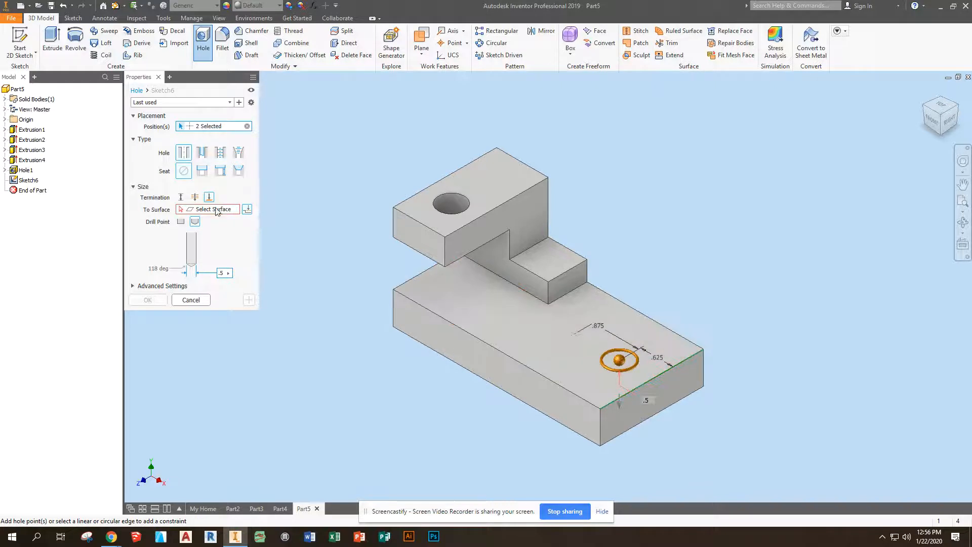
{"action": "left_click", "coordinate": [195, 197]}
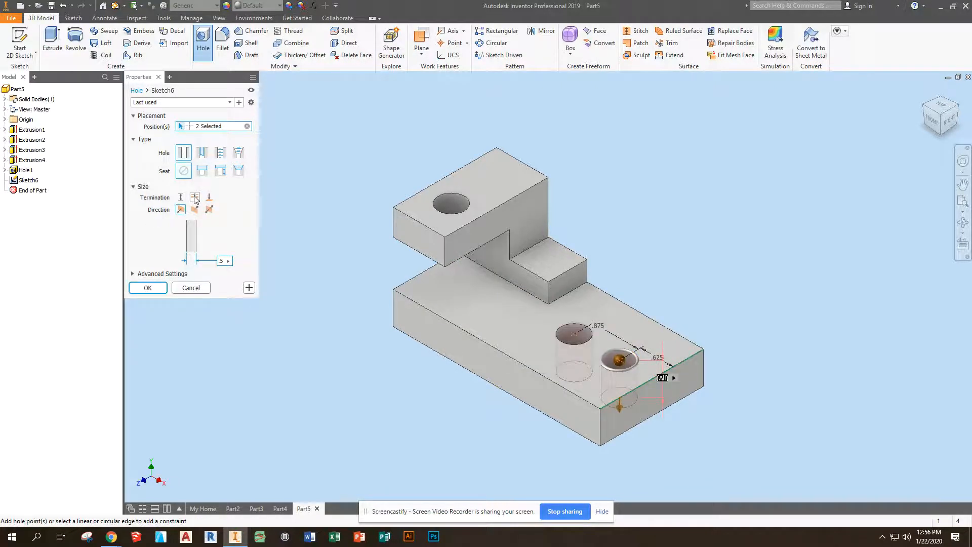
{"action": "left_click", "coordinate": [148, 287]}
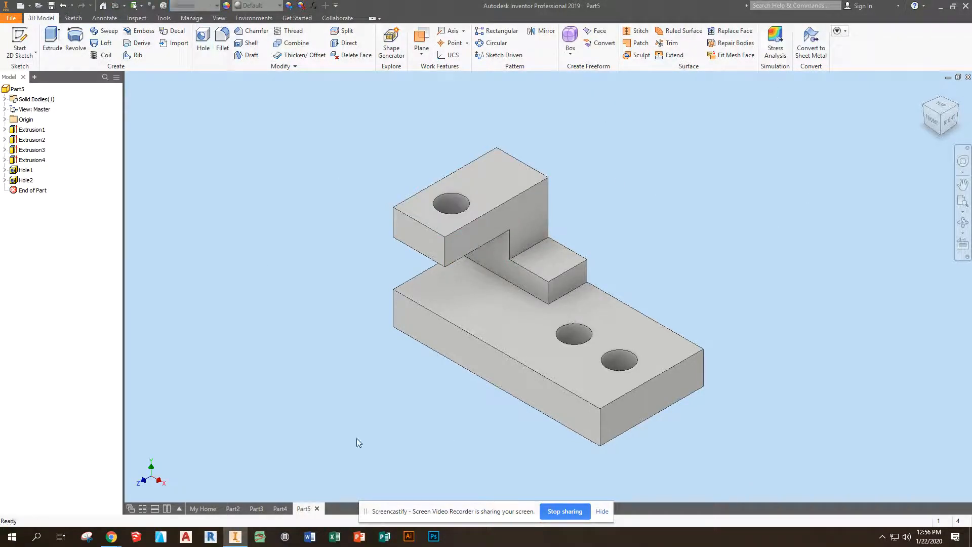
Step: Create a new part from the standard template and accept the style conflict notice
{"action": "left_click", "coordinate": [206, 512]}
{"action": "left_click", "coordinate": [253, 161]}
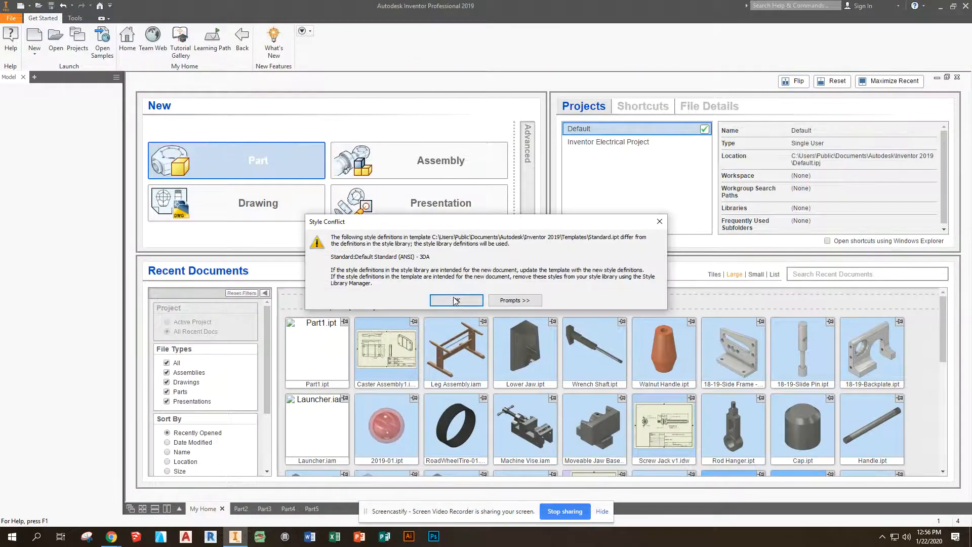
{"action": "left_click", "coordinate": [455, 300]}
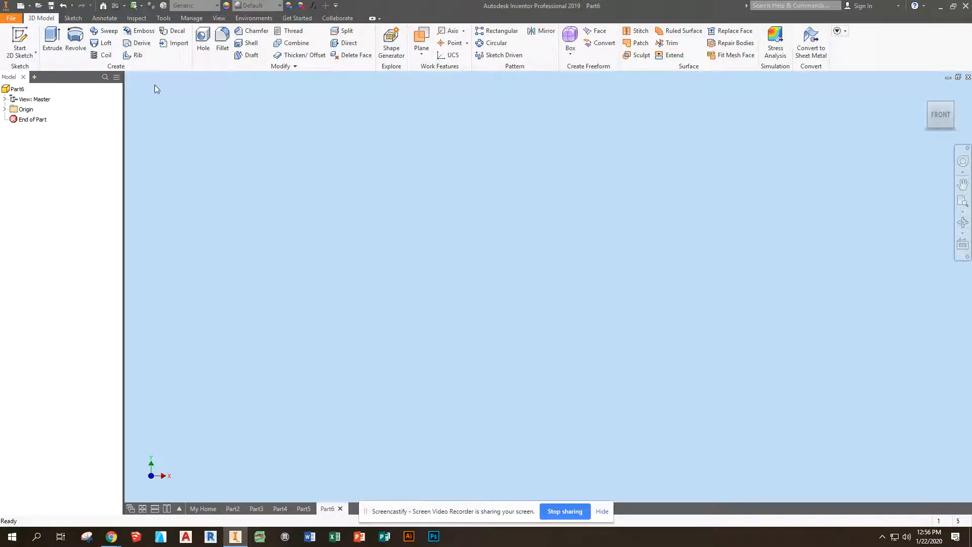
Step: Start a sketch on the YZ plane and draw a 2 in horizontal line from the origin
{"action": "left_click", "coordinate": [23, 38]}
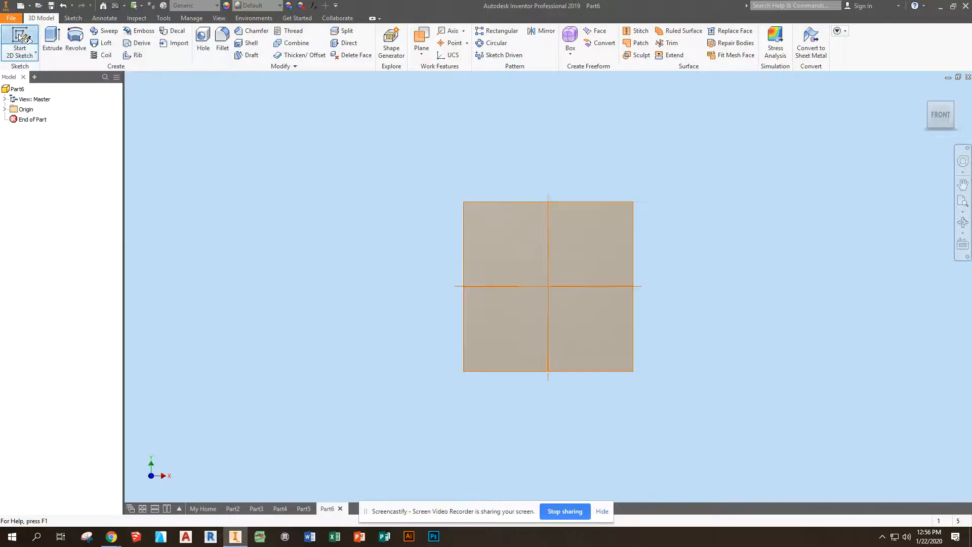
{"action": "left_click", "coordinate": [529, 212]}
{"action": "middle_click_drag", "start_coordinate": [495, 204], "coordinate": [254, 289]}
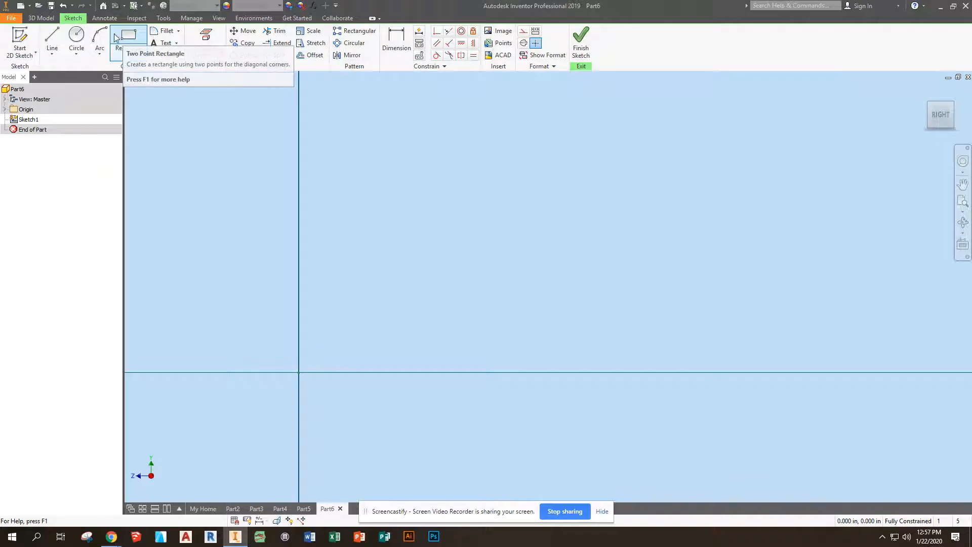
{"action": "left_click", "coordinate": [52, 40]}
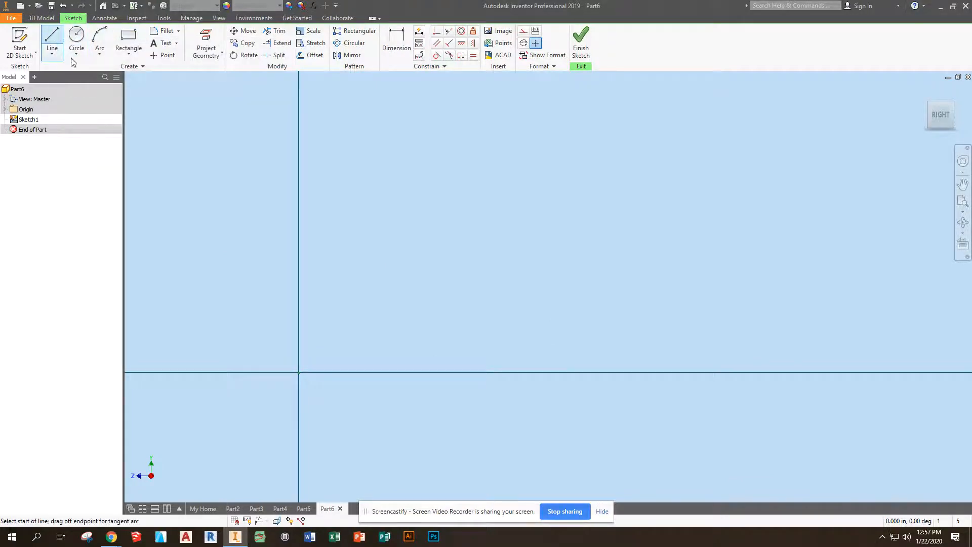
{"action": "left_click", "coordinate": [298, 372]}
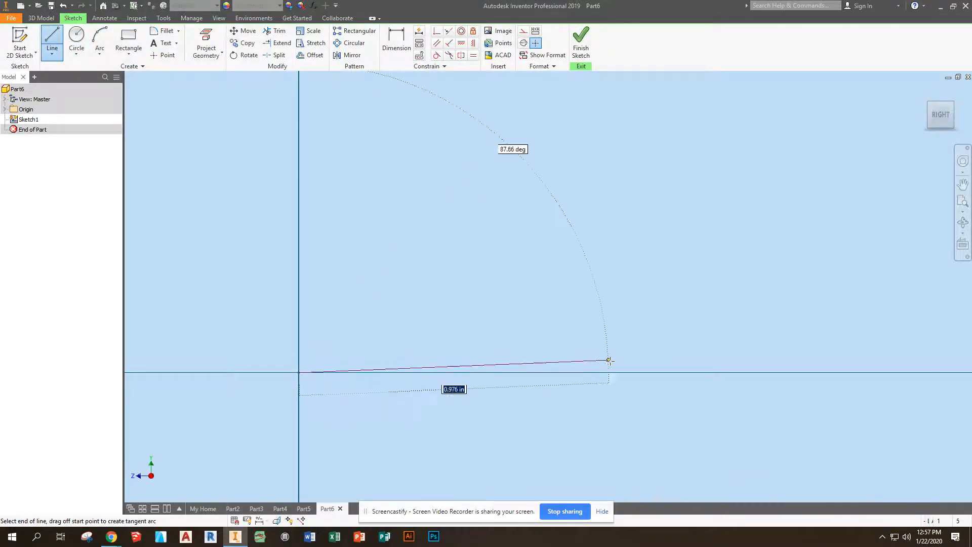
{"action": "type", "text": "2"}
{"action": "key", "text": "Return"}
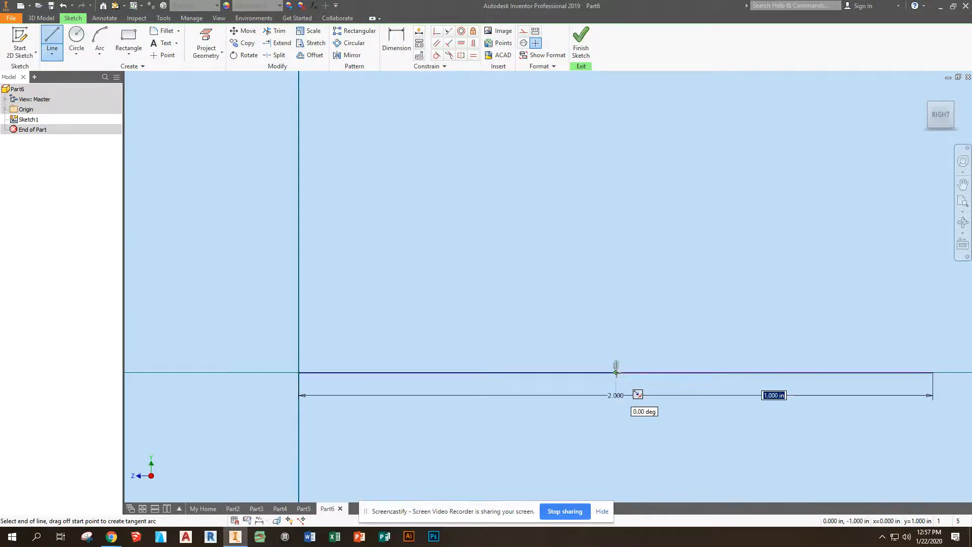
Step: Complete the closed L-shaped profile with a 2 in vertical, 1 in top, 1 in downward and 1 in inward line, ending at the origin
{"action": "scroll", "coordinate": [769, 272], "scroll_direction": "down", "scroll_amount": 5}
{"action": "middle_click_drag", "start_coordinate": [770, 272], "coordinate": [702, 376]}
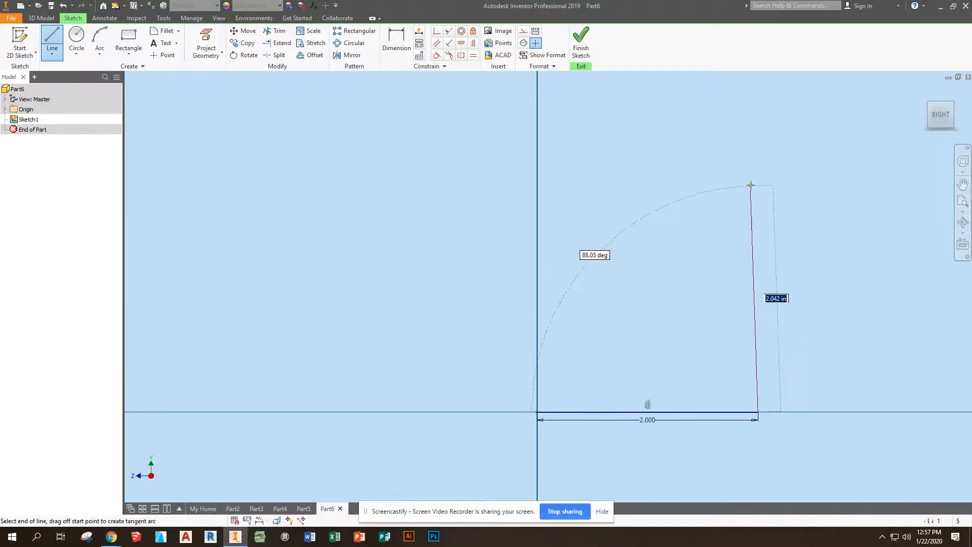
{"action": "type", "text": "2"}
{"action": "key", "text": "Return"}
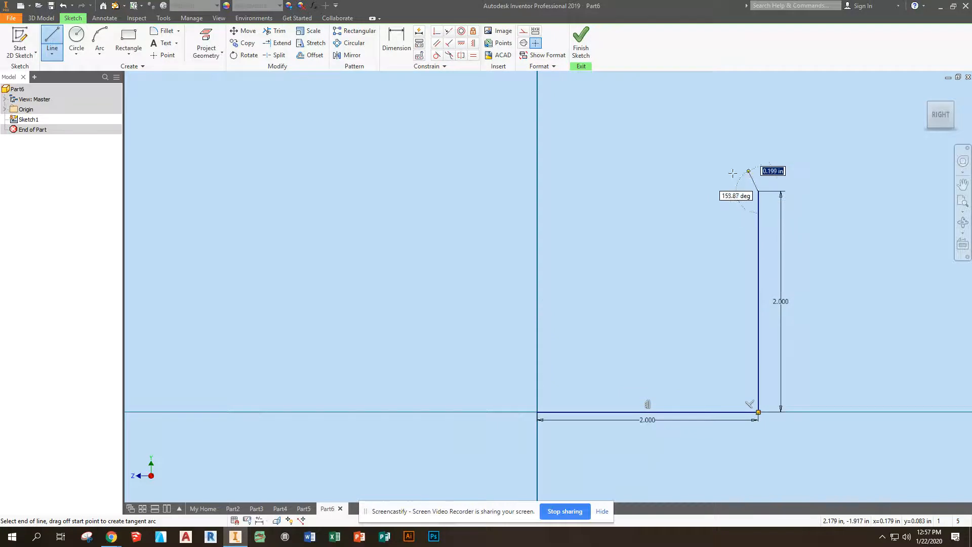
{"action": "type", "text": "1"}
{"action": "key", "text": "Return"}
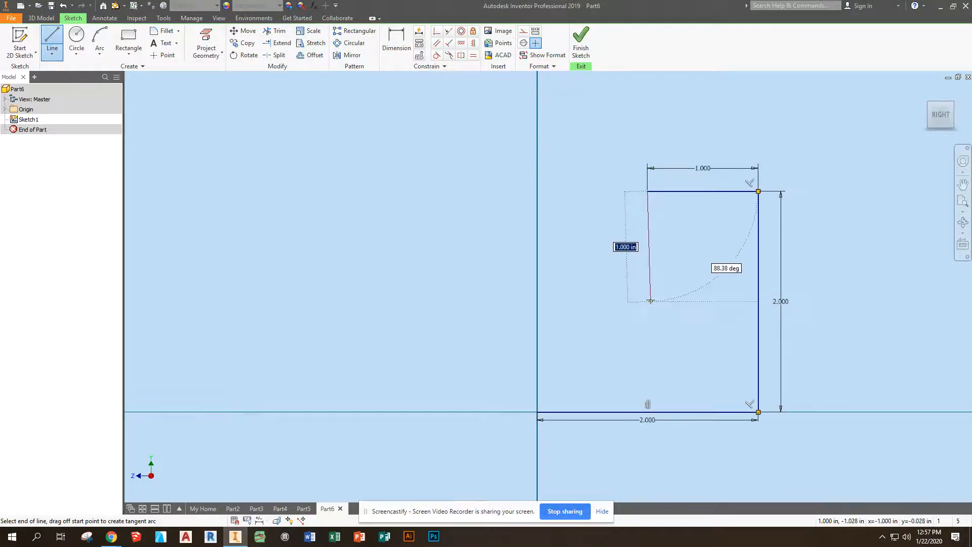
{"action": "type", "text": "1"}
{"action": "key", "text": "Return"}
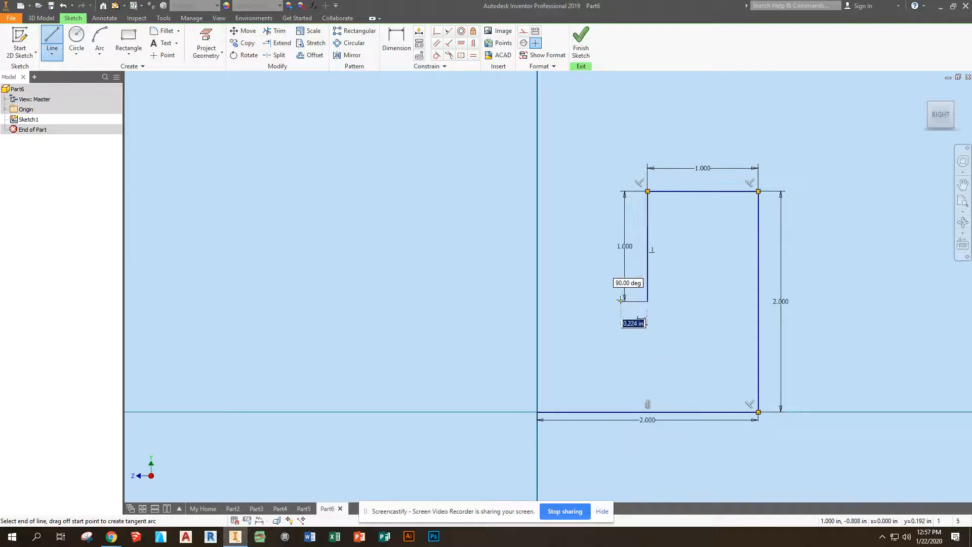
{"action": "type", "text": "10"}
{"action": "key", "text": "Return"}
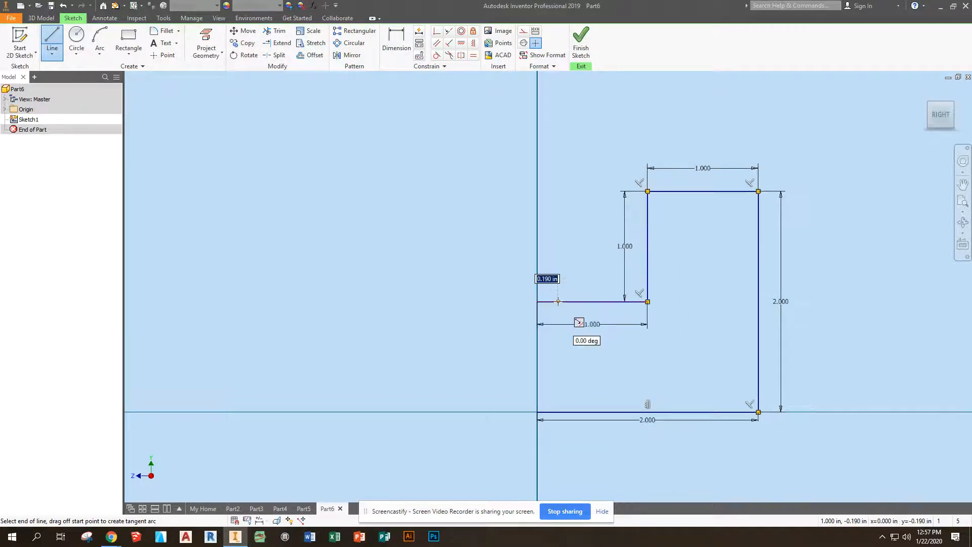
{"action": "left_click", "coordinate": [536, 412]}
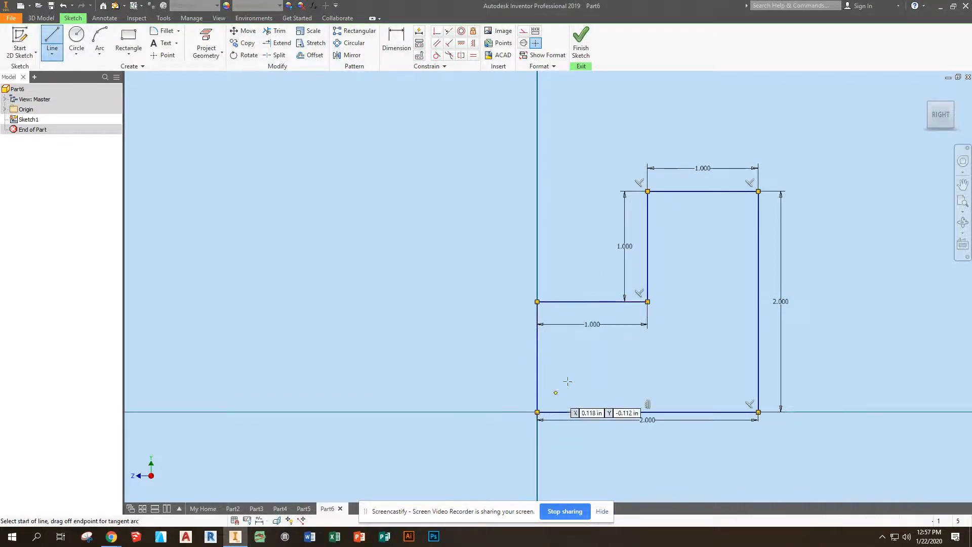
Step: Finish the sketch and extrude the L-shaped profile 4 in symmetrically about the sketch plane
{"action": "left_click", "coordinate": [580, 43]}
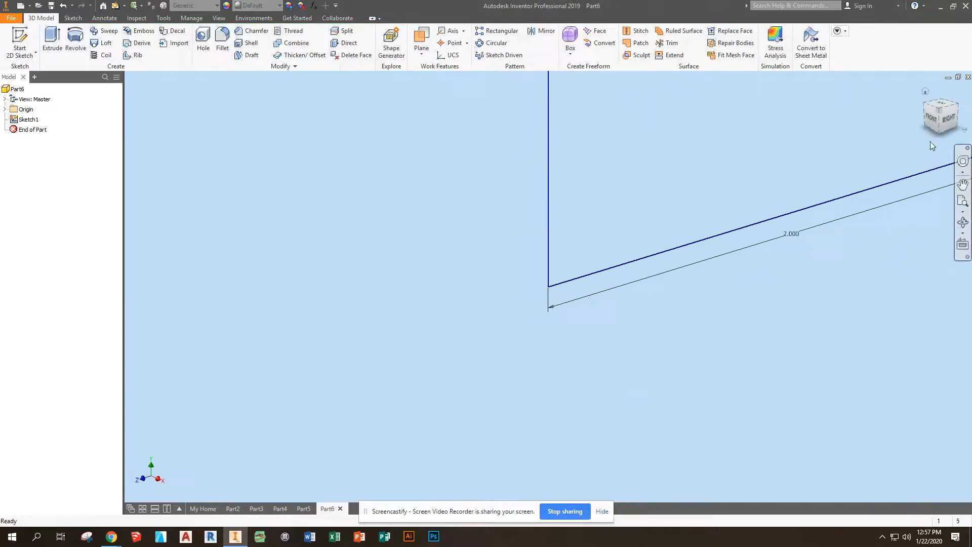
{"action": "left_click", "coordinate": [956, 205]}
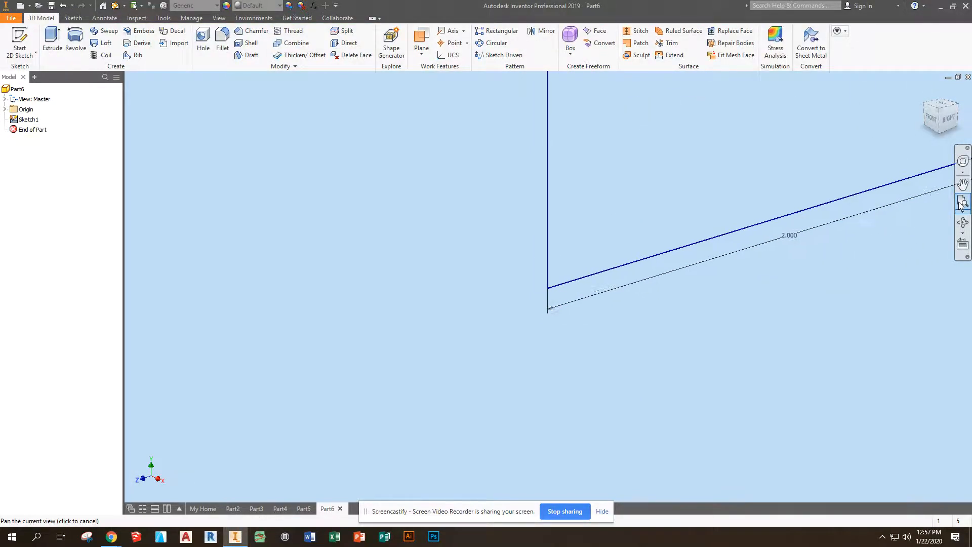
{"action": "left_click", "coordinate": [47, 36]}
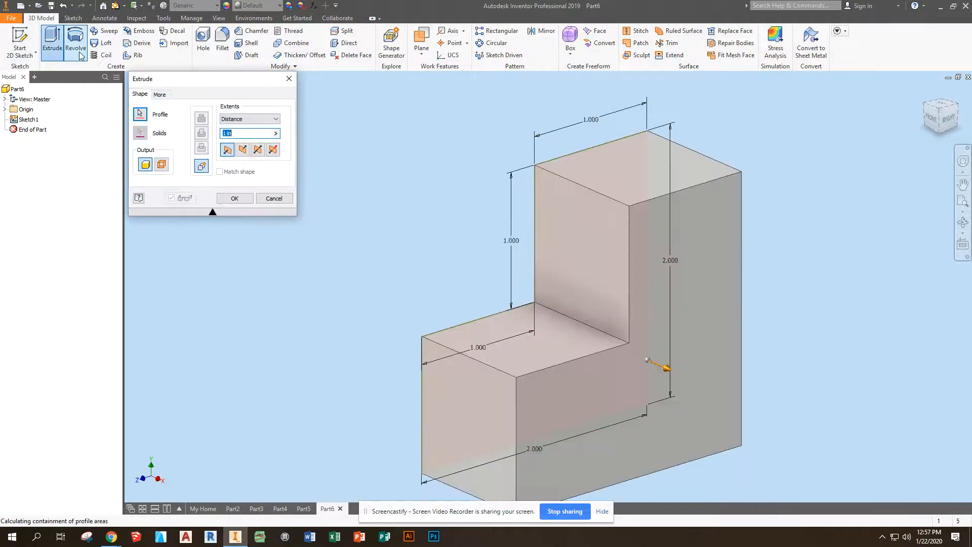
{"action": "left_click", "coordinate": [258, 149]}
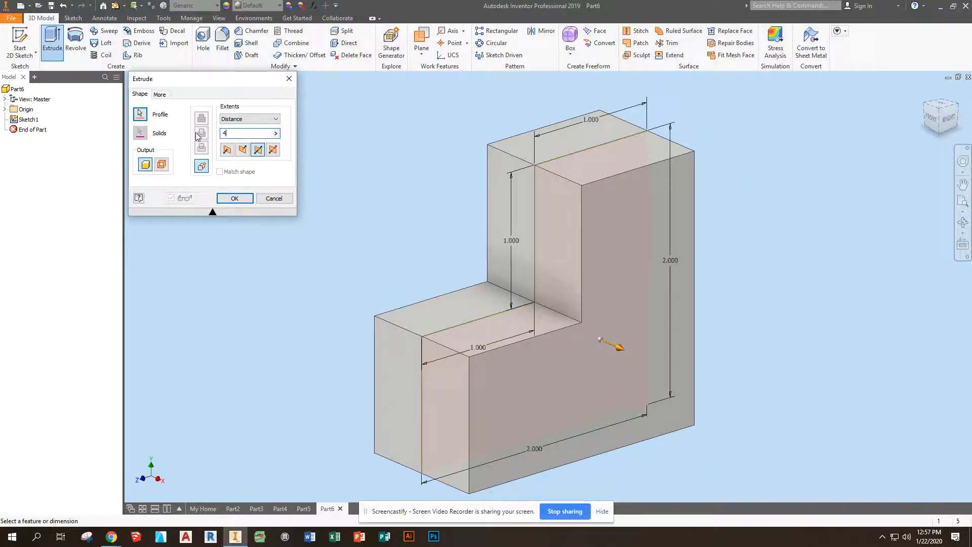
{"action": "type", "text": "4"}
{"action": "left_click", "coordinate": [230, 198]}
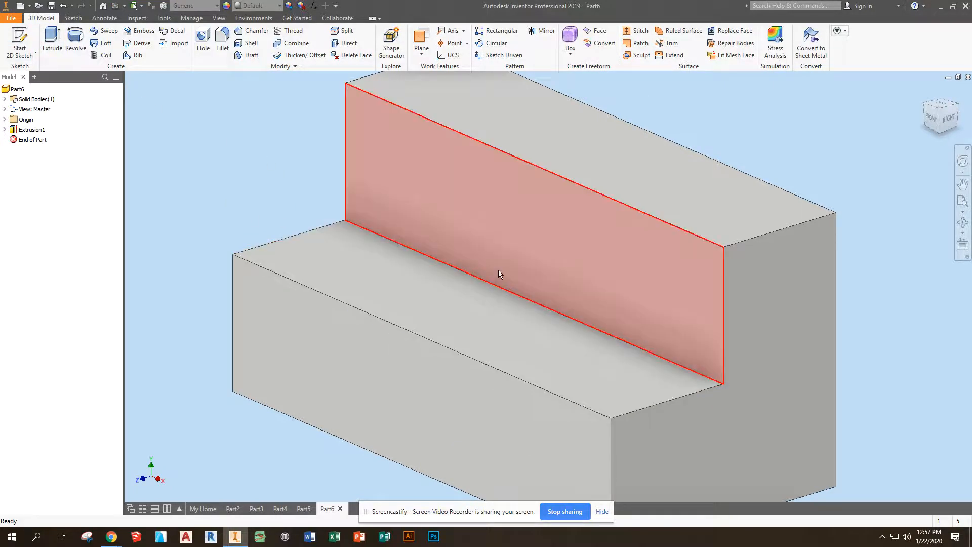
Step: Sketch a closed triangle on the lower front face from its bottom end corner, with a slanted side about 3.02 in long reaching above the part
{"action": "left_click", "coordinate": [20, 37]}
{"action": "left_click", "coordinate": [441, 395]}
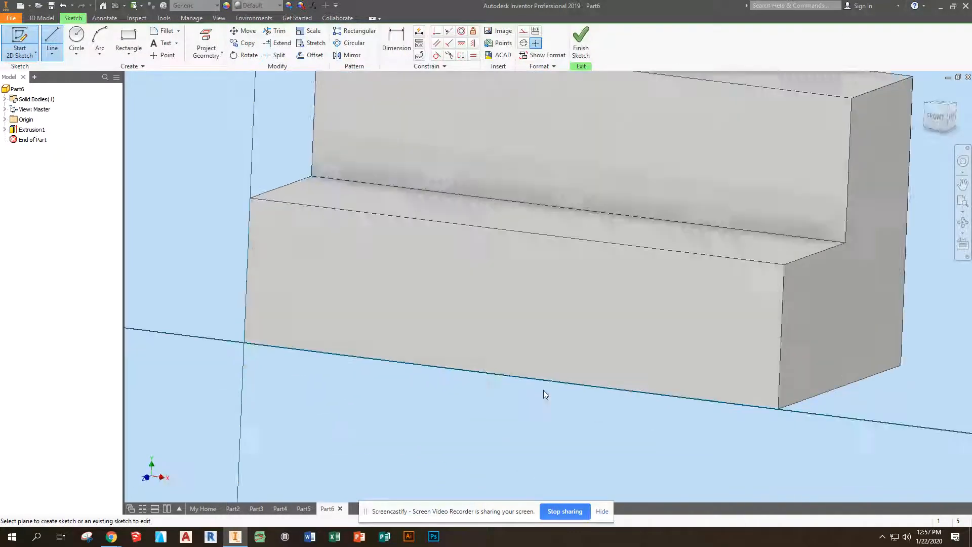
{"action": "left_click", "coordinate": [52, 40]}
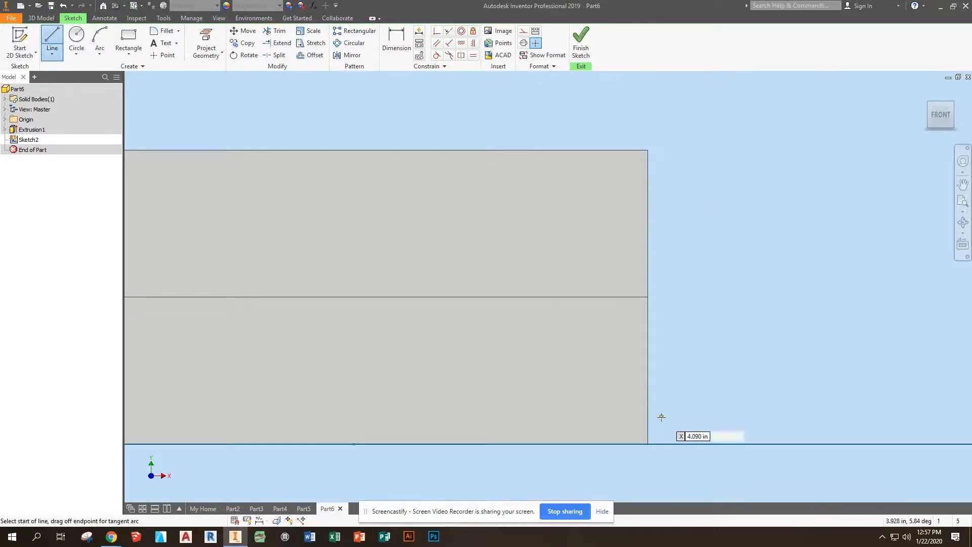
{"action": "left_click", "coordinate": [646, 444]}
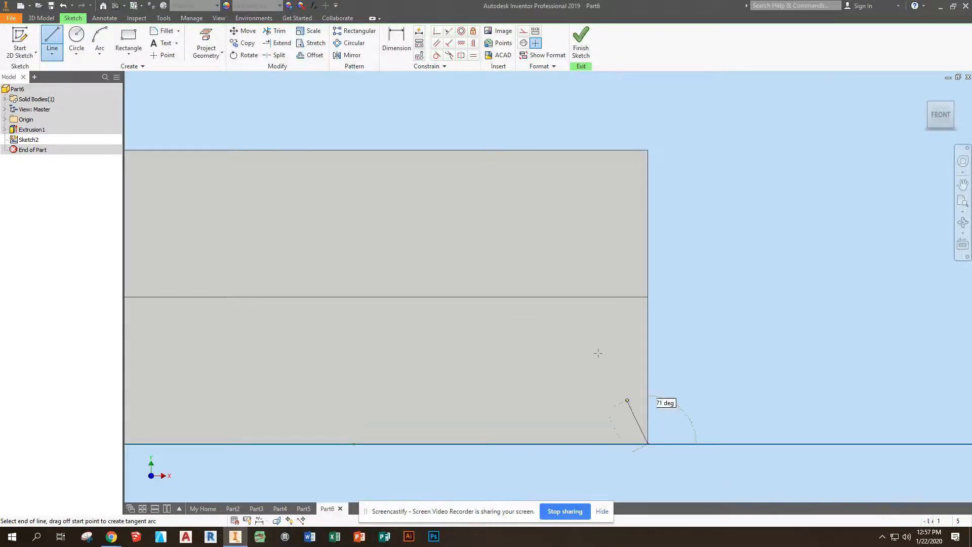
{"action": "left_click", "coordinate": [347, 119]}
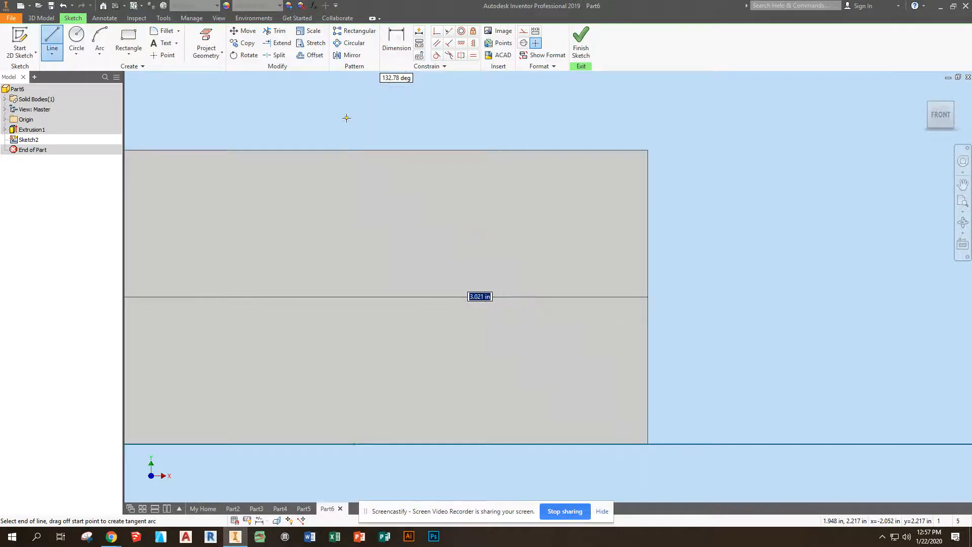
{"action": "left_click", "coordinate": [757, 118]}
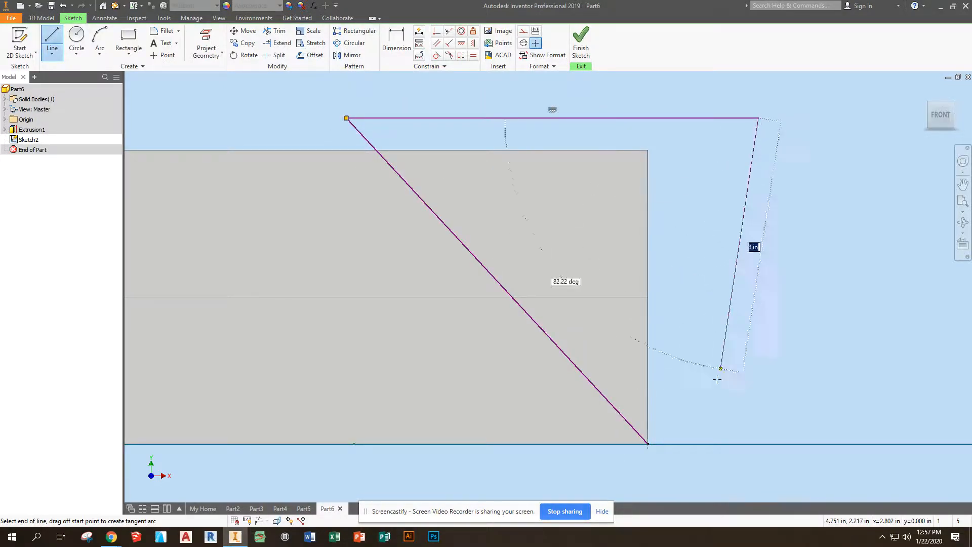
{"action": "left_click", "coordinate": [648, 444]}
Step: Finish the sketch and cut the triangle 2 in deep through the body to angle the part's end
{"action": "left_click", "coordinate": [581, 41]}
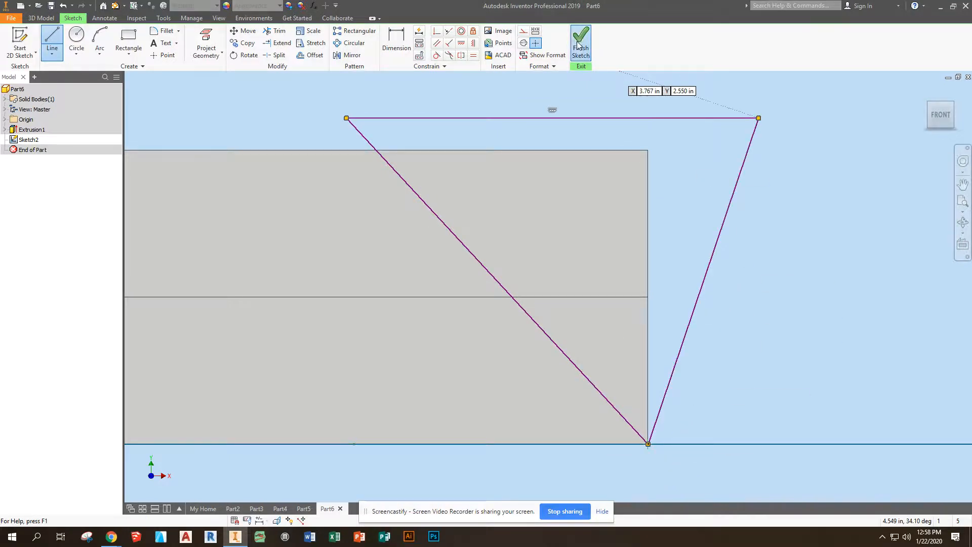
{"action": "left_click", "coordinate": [52, 40]}
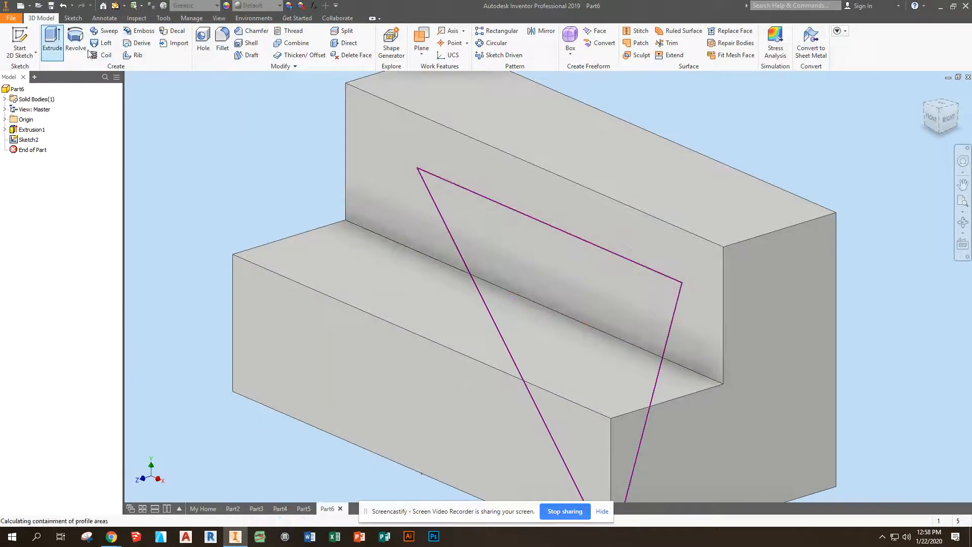
{"action": "left_click", "coordinate": [206, 135]}
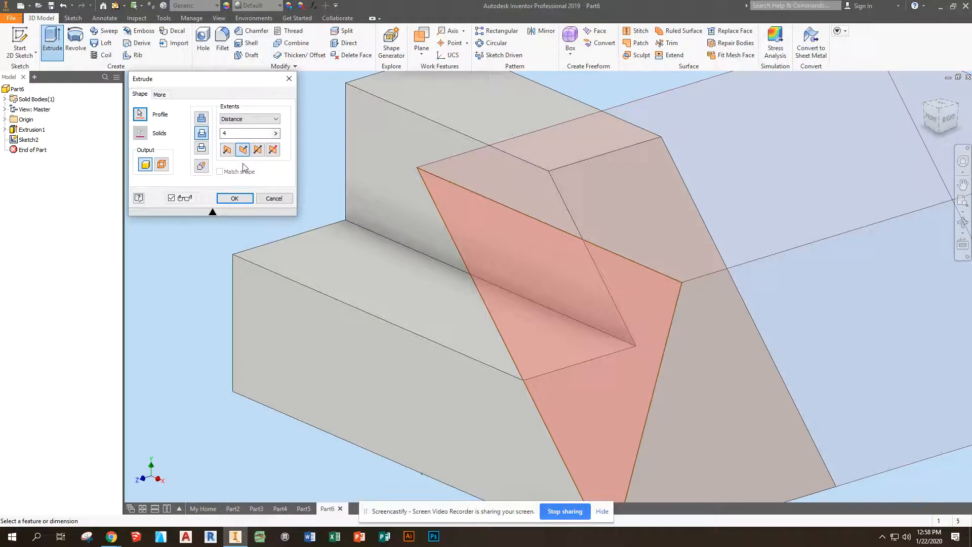
{"action": "left_click", "coordinate": [242, 132]}
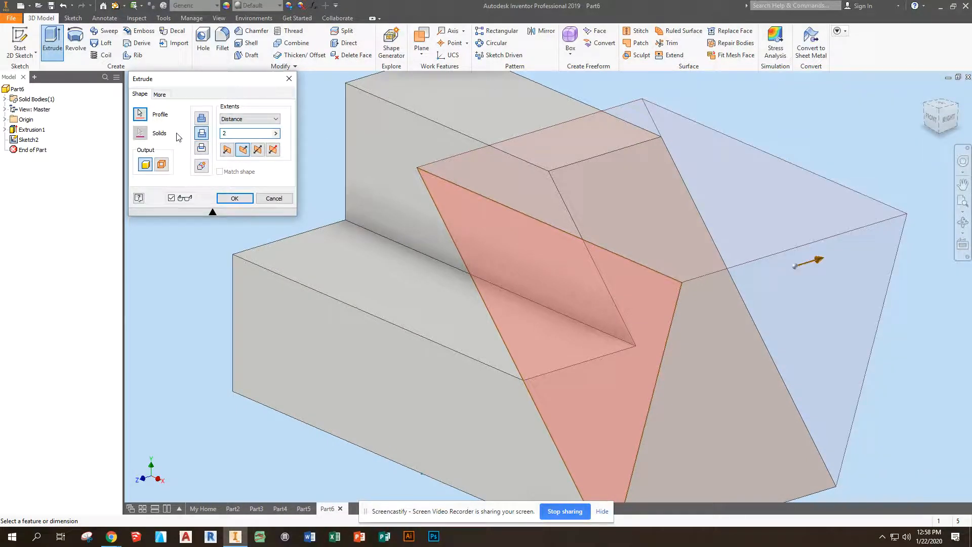
{"action": "left_click", "coordinate": [226, 198]}
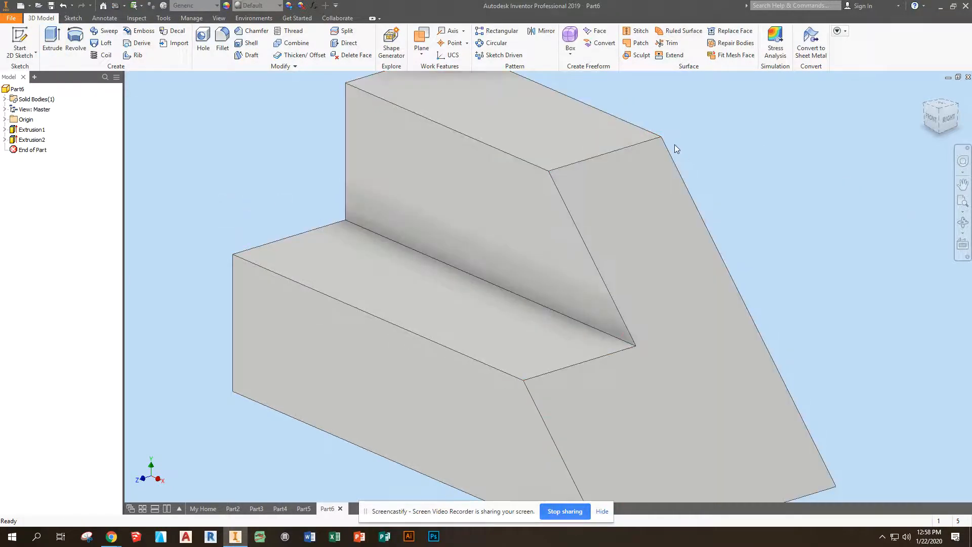
Step: Start a sketch on the top face of the lower step and place two points in line along its length
{"action": "key", "text": "F2"}
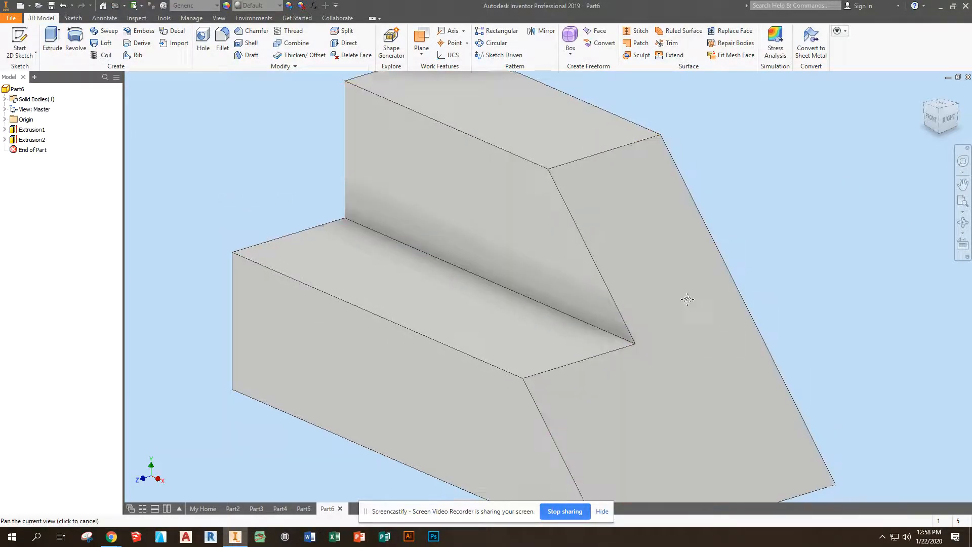
{"action": "left_click_drag", "start_coordinate": [687, 300], "coordinate": [627, 216]}
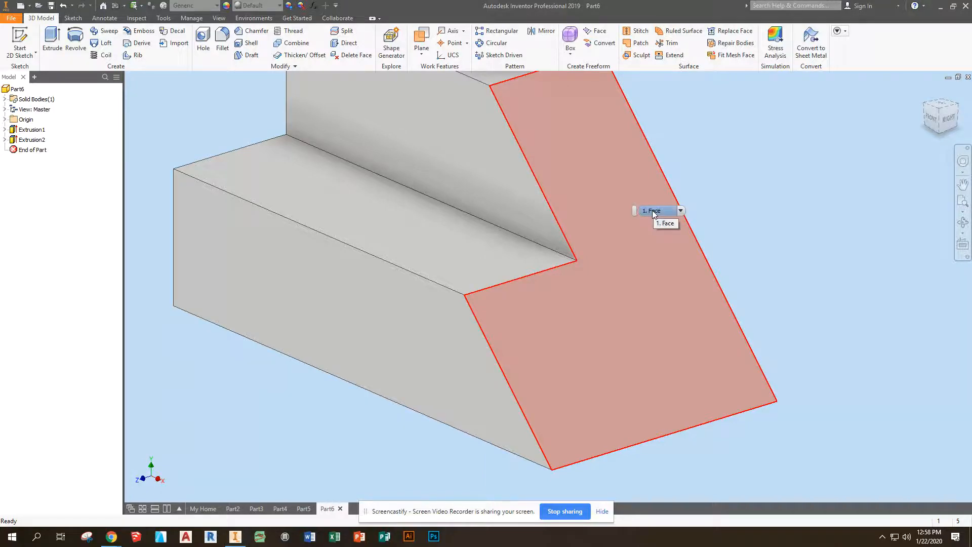
{"action": "left_click", "coordinate": [398, 228]}
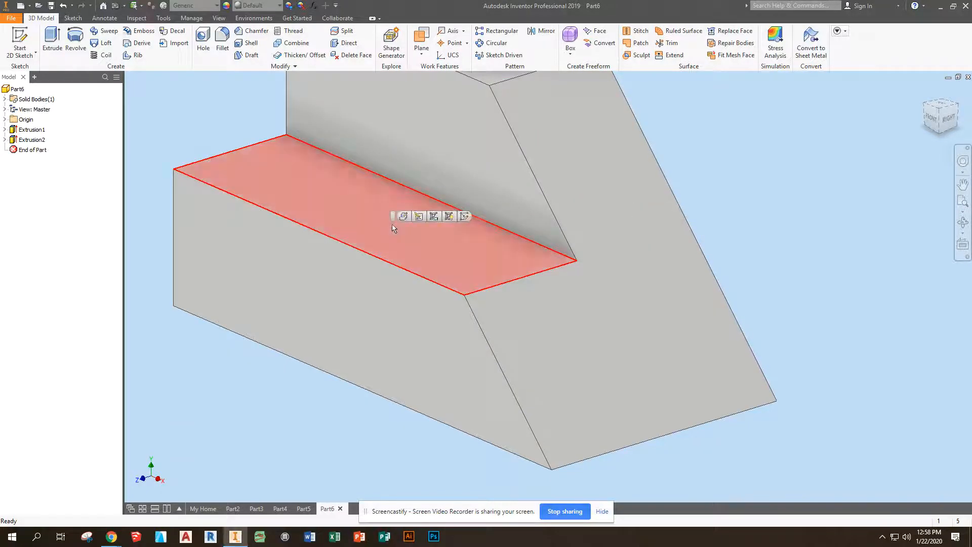
{"action": "left_click", "coordinate": [20, 39]}
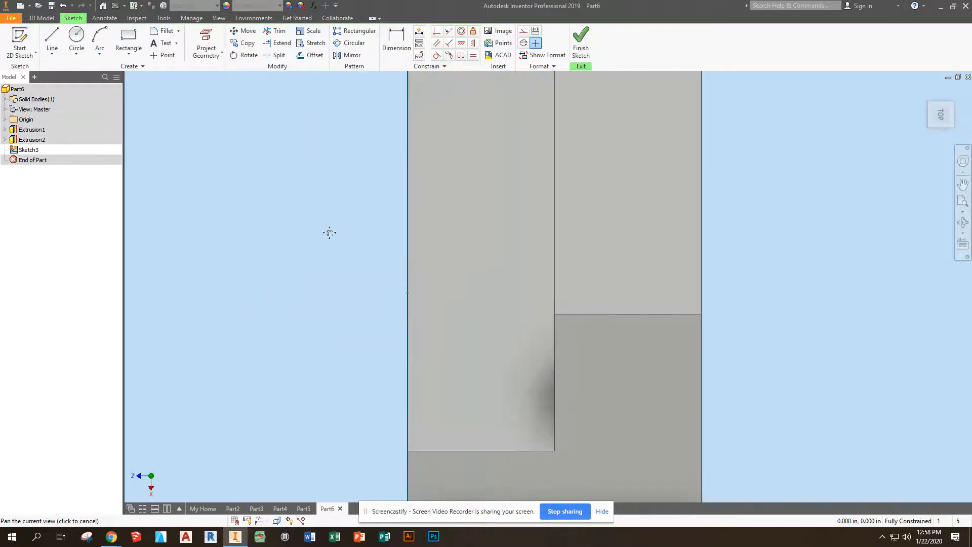
{"action": "scroll", "coordinate": [329, 255], "scroll_direction": "down", "scroll_amount": 3}
{"action": "scroll", "coordinate": [365, 251], "scroll_direction": "up", "scroll_amount": 5}
{"action": "middle_click_drag", "start_coordinate": [366, 251], "coordinate": [315, 264]}
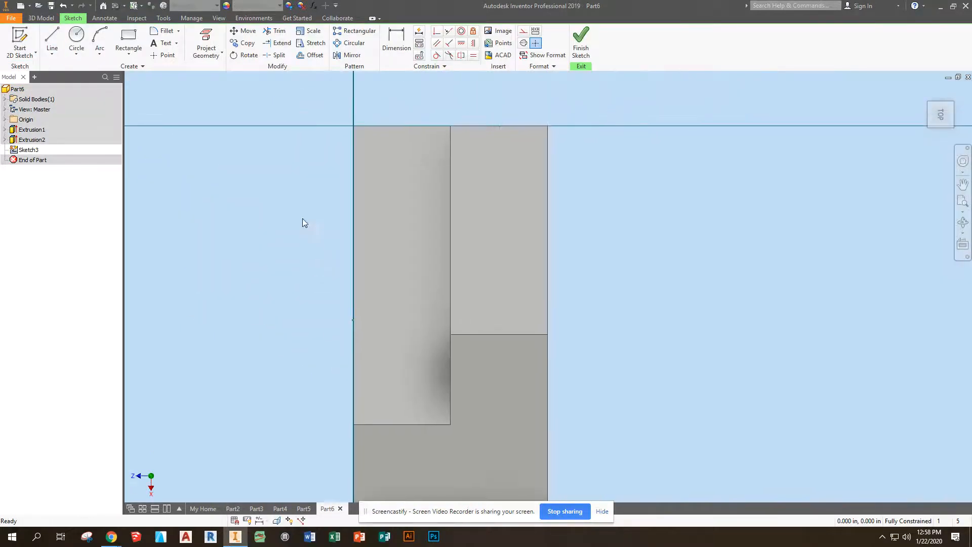
{"action": "left_click", "coordinate": [163, 55]}
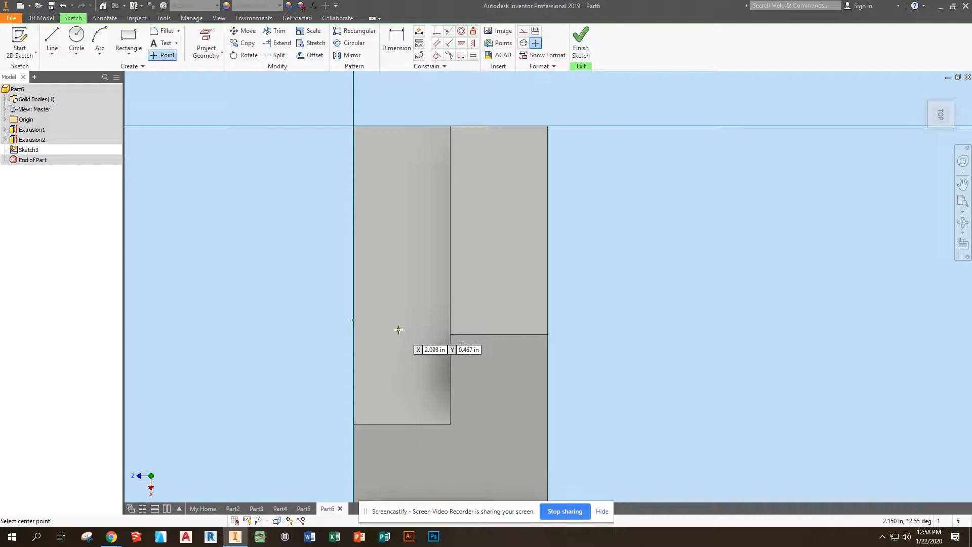
{"action": "left_click", "coordinate": [402, 191]}
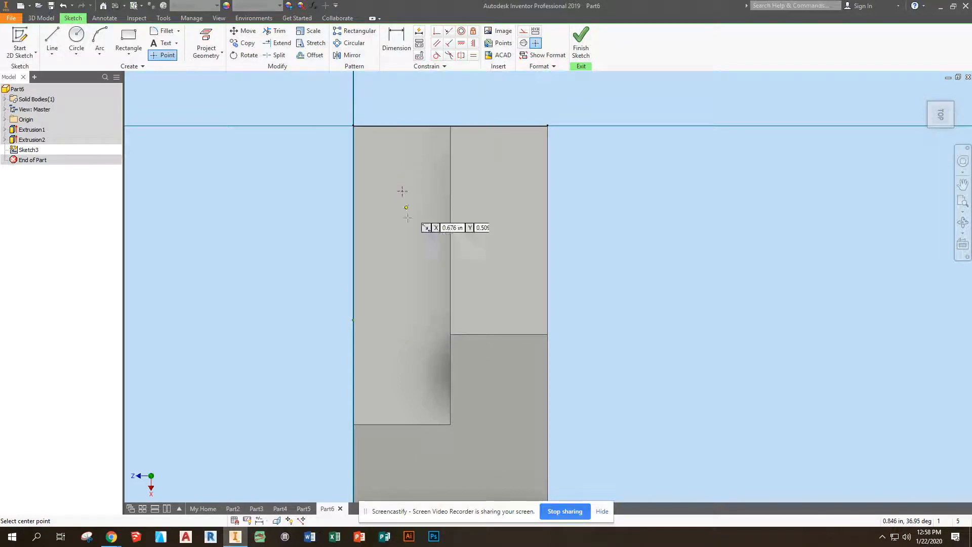
{"action": "left_click", "coordinate": [403, 343]}
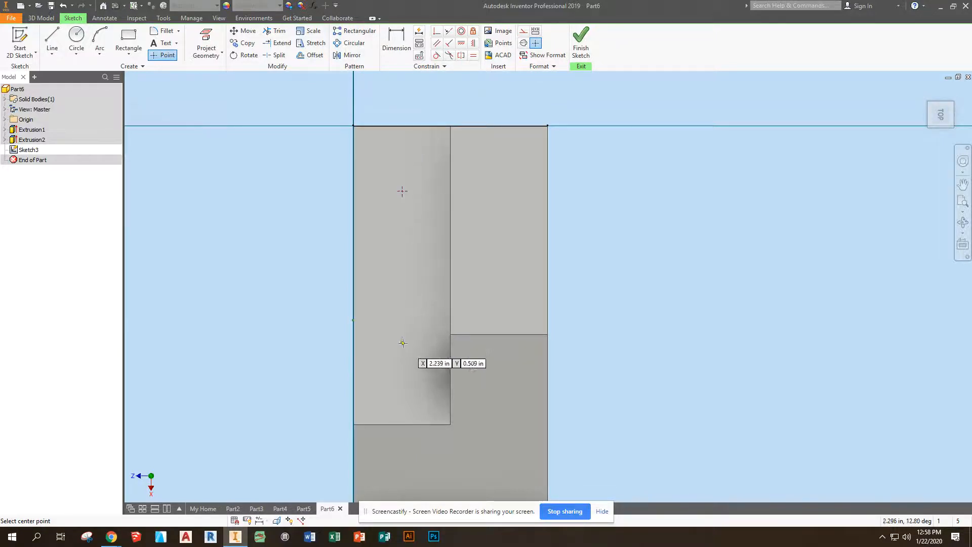
Step: Dimension both sketch points 0.5 in from the inner edge of the lower step
{"action": "left_click", "coordinate": [396, 48]}
{"action": "left_click", "coordinate": [451, 203]}
{"action": "left_click", "coordinate": [402, 190]}
{"action": "left_click", "coordinate": [431, 173]}
{"action": "type", "text": ".5"}
{"action": "key", "text": "Return"}
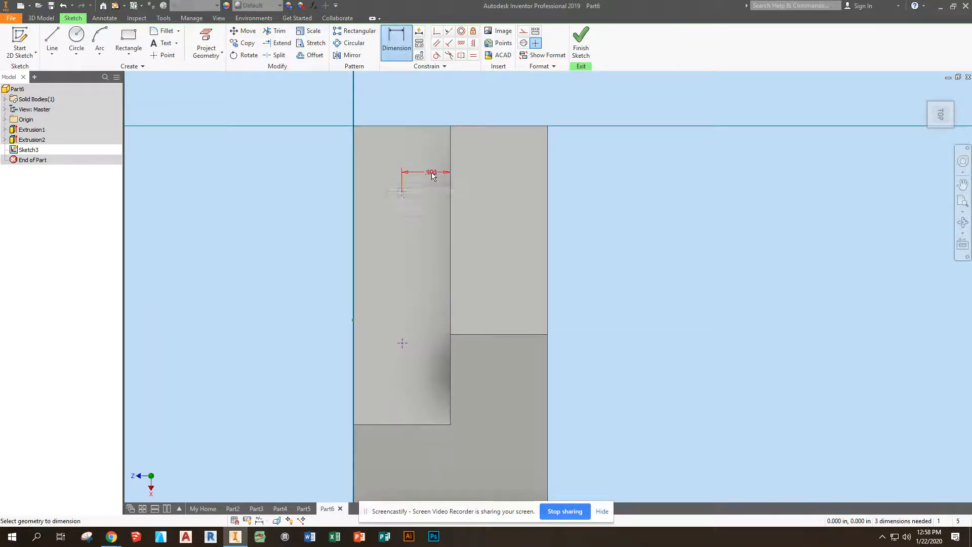
{"action": "left_click", "coordinate": [448, 349]}
{"action": "left_click", "coordinate": [403, 343]}
{"action": "left_click", "coordinate": [430, 333]}
{"action": "type", "text": ".5"}
{"action": "key", "text": "Return"}
Step: Dimension the spacing between the two sketch points as 1.25 in
{"action": "left_click", "coordinate": [402, 191]}
{"action": "left_click", "coordinate": [402, 343]}
{"action": "left_click", "coordinate": [406, 244]}
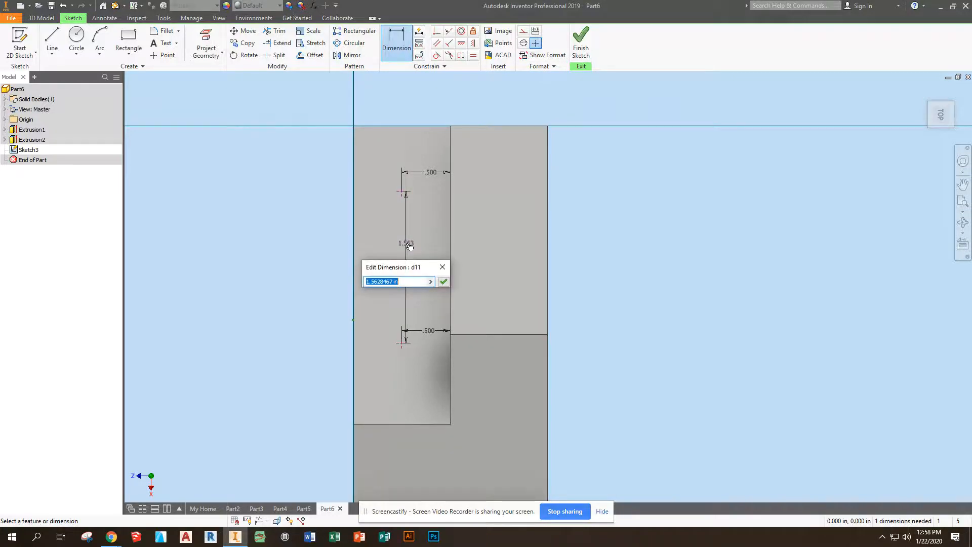
{"action": "type", "text": "1.25"}
{"action": "key", "text": "Return"}
Step: Dimension the first sketch point 0.75 in from the square end edge of the step
{"action": "left_click", "coordinate": [403, 193]}
{"action": "left_click", "coordinate": [405, 126]}
{"action": "left_click", "coordinate": [380, 144]}
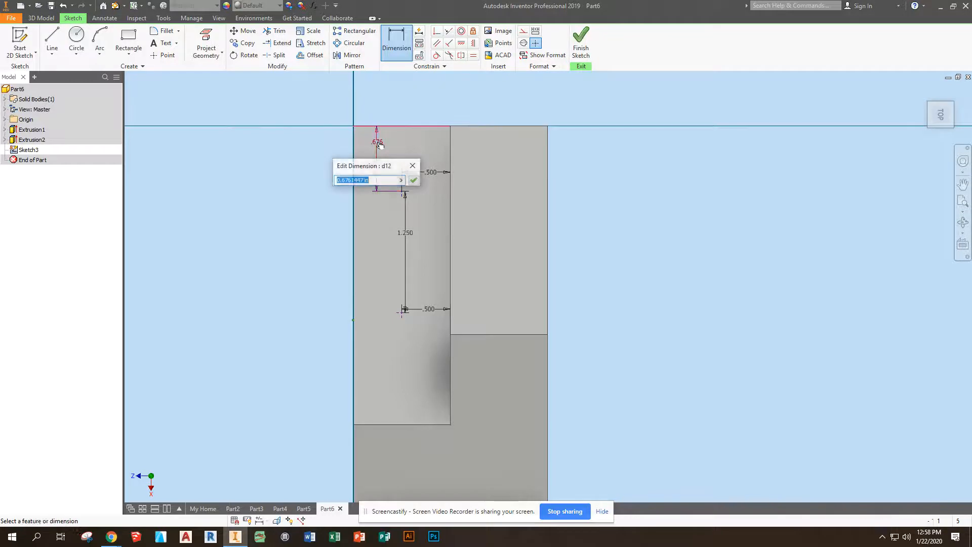
{"action": "type", "text": ".75"}
{"action": "key", "text": "Return"}
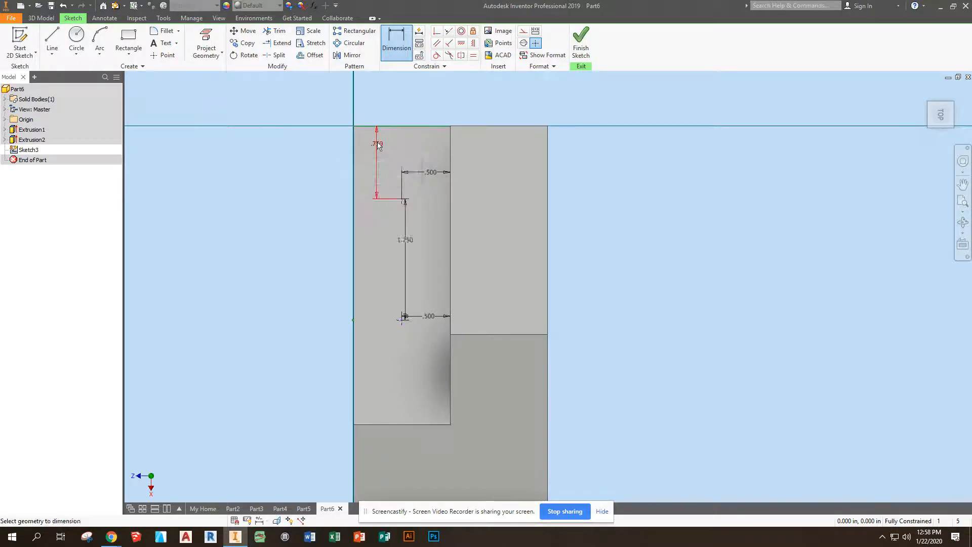
Step: Finish the sketch and cut two 0.5 in diameter through holes at the two sketch points
{"action": "left_click", "coordinate": [581, 41]}
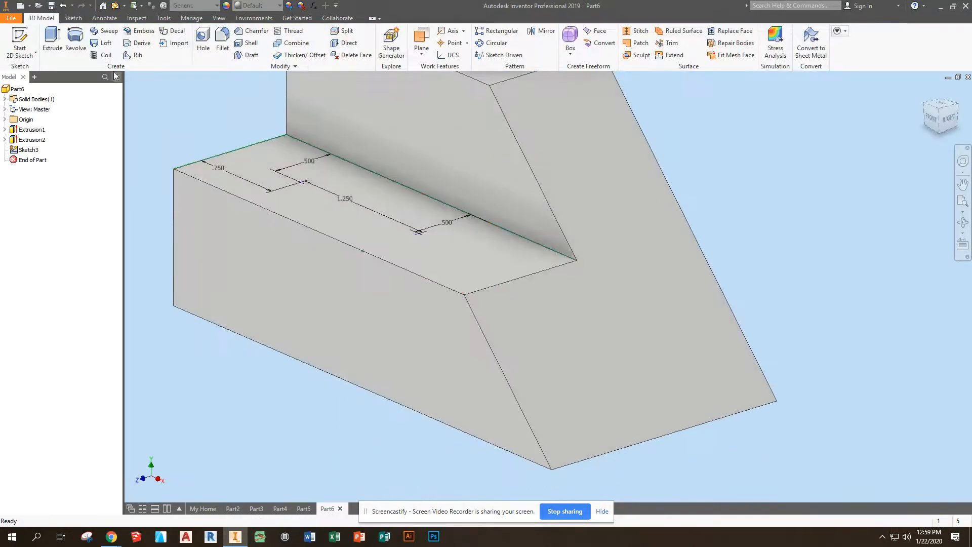
{"action": "left_click", "coordinate": [203, 43]}
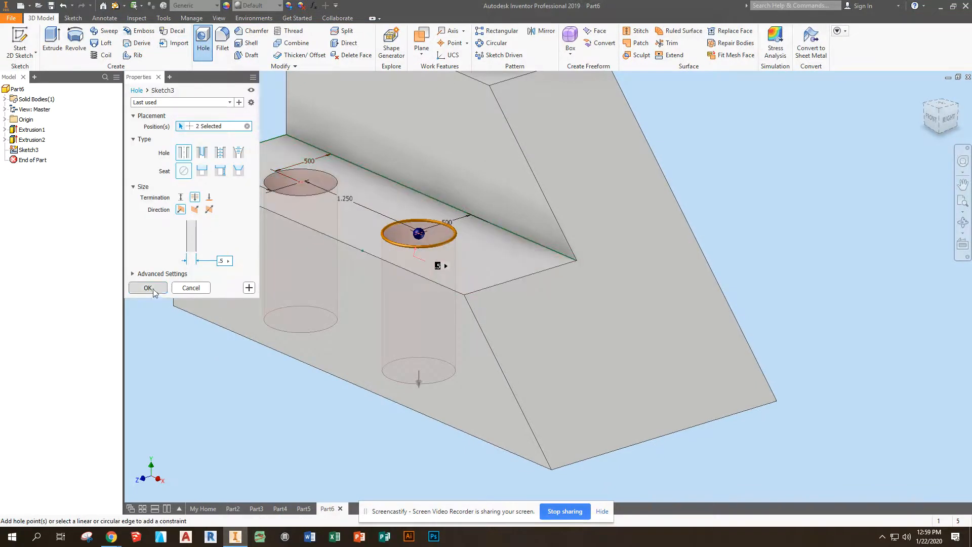
{"action": "left_click", "coordinate": [148, 288]}
{"action": "key", "text": "F2"}
{"action": "middle_click_drag", "start_coordinate": [354, 310], "coordinate": [439, 301]}
{"action": "scroll", "coordinate": [384, 342], "scroll_direction": "up", "scroll_amount": 3}
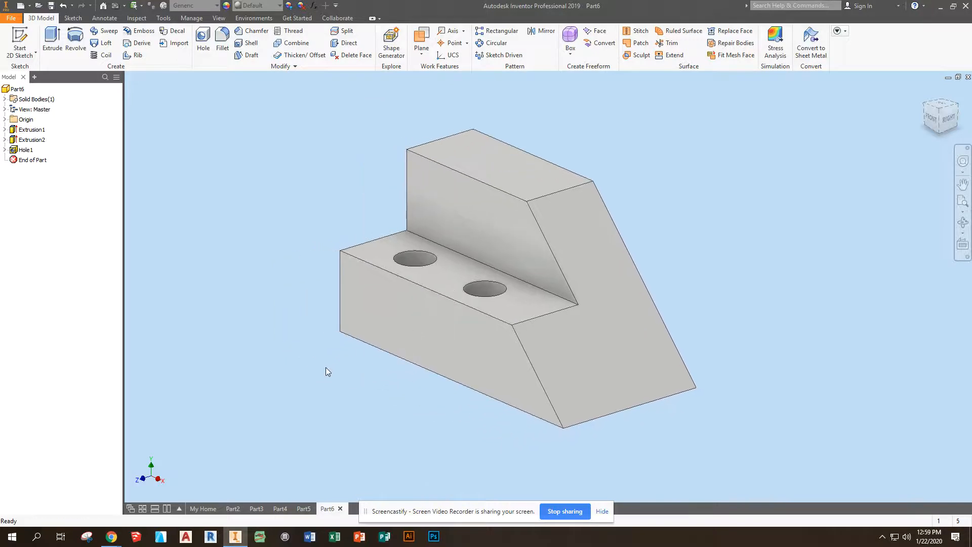
Step: Create a new part and open a sketch on its front (XY) plane
{"action": "left_click", "coordinate": [203, 508]}
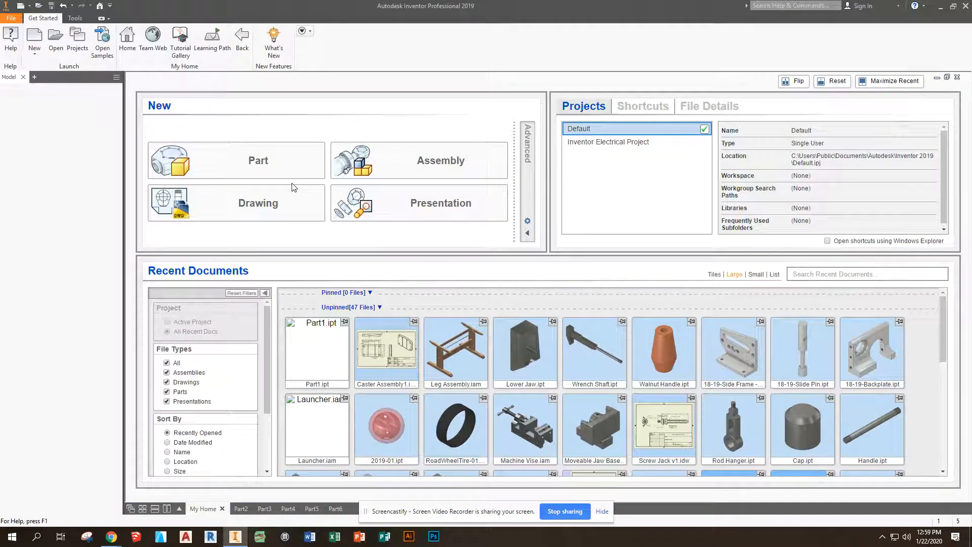
{"action": "left_click", "coordinate": [295, 168]}
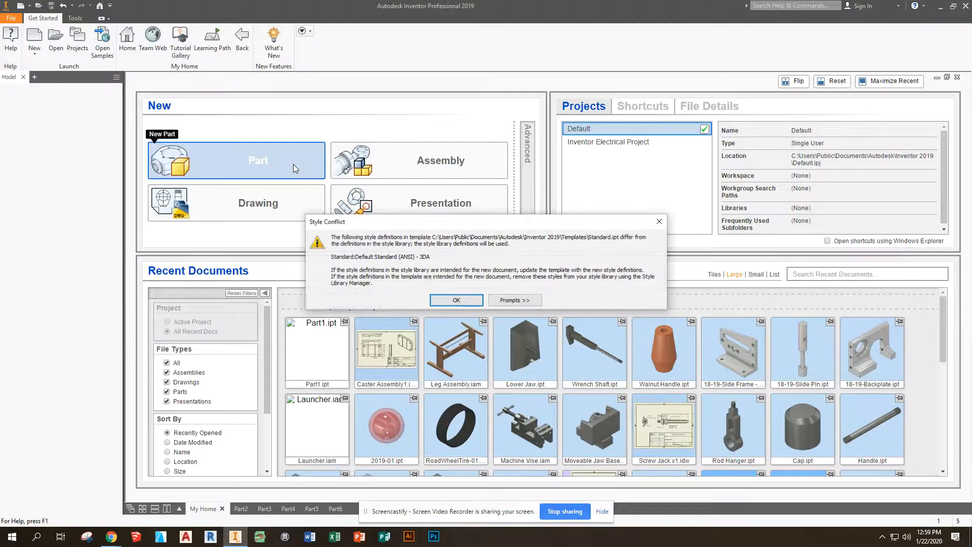
{"action": "left_click", "coordinate": [453, 300]}
{"action": "left_click", "coordinate": [34, 50]}
{"action": "left_click", "coordinate": [494, 165]}
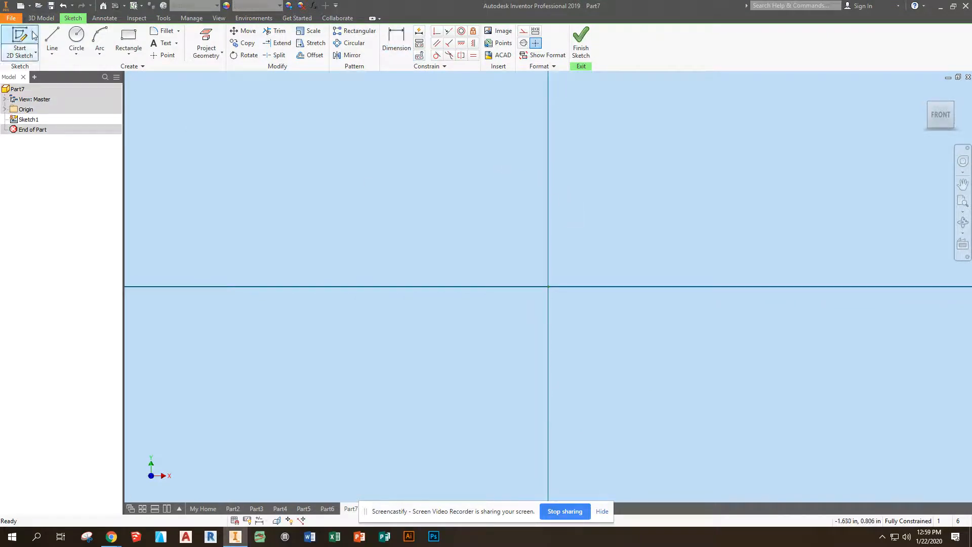
{"action": "left_click", "coordinate": [21, 43]}
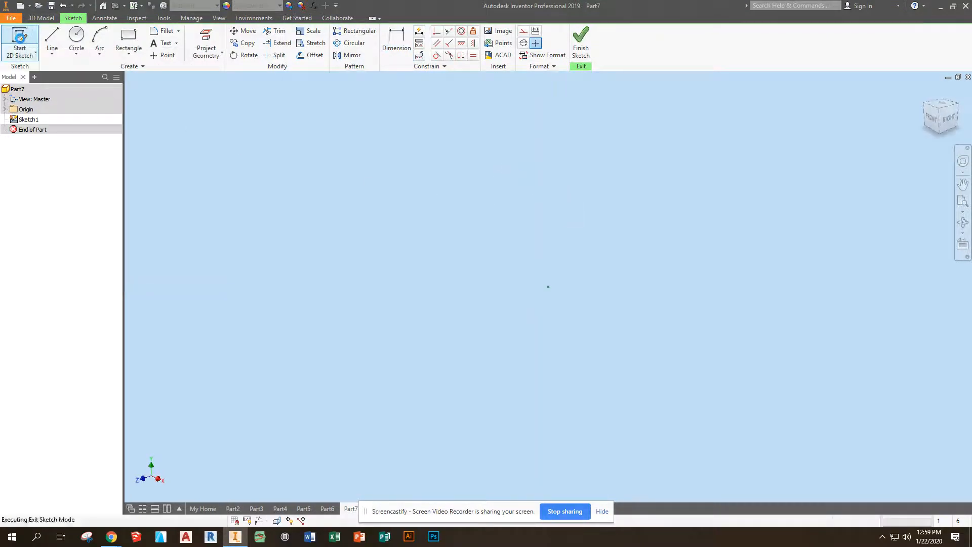
{"action": "right_click", "coordinate": [32, 125]}
{"action": "left_click", "coordinate": [61, 167]}
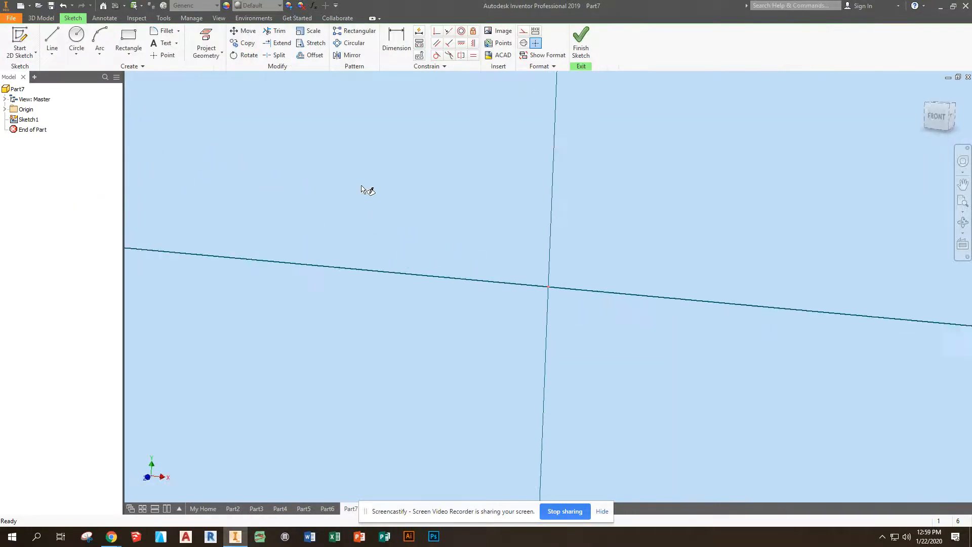
Step: Draw a 2.75 in horizontal line from the origin to the right, followed by a 0.5 in vertical line upward
{"action": "key", "text": "l"}
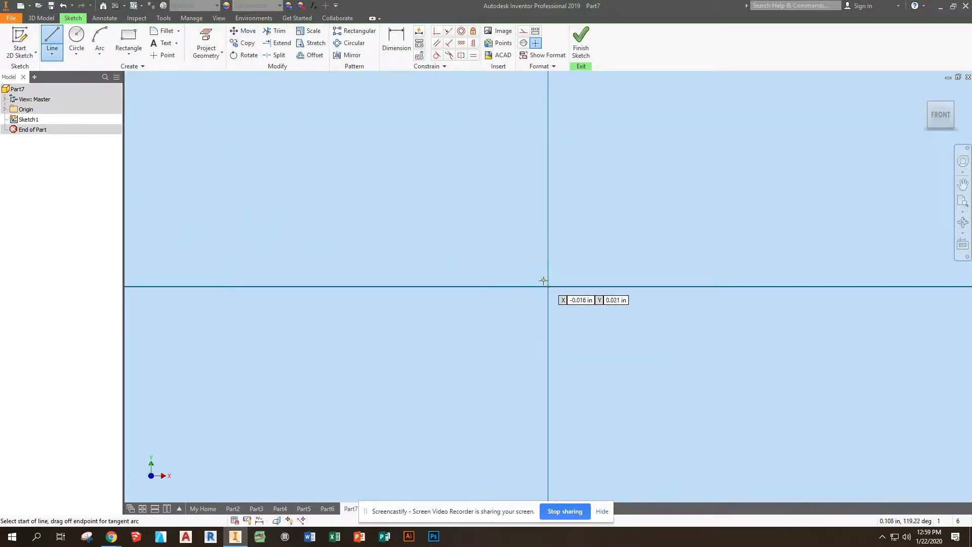
{"action": "left_click", "coordinate": [548, 287]}
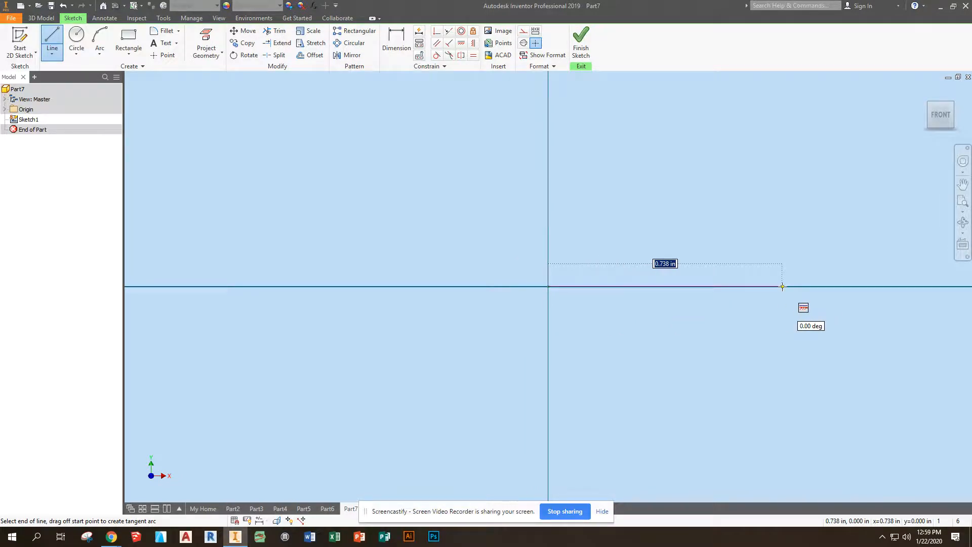
{"action": "type", "text": "2.75"}
{"action": "key", "text": "Return"}
{"action": "scroll", "coordinate": [775, 286], "scroll_direction": "down", "scroll_amount": 4}
{"action": "middle_click_drag", "start_coordinate": [765, 285], "coordinate": [441, 315]}
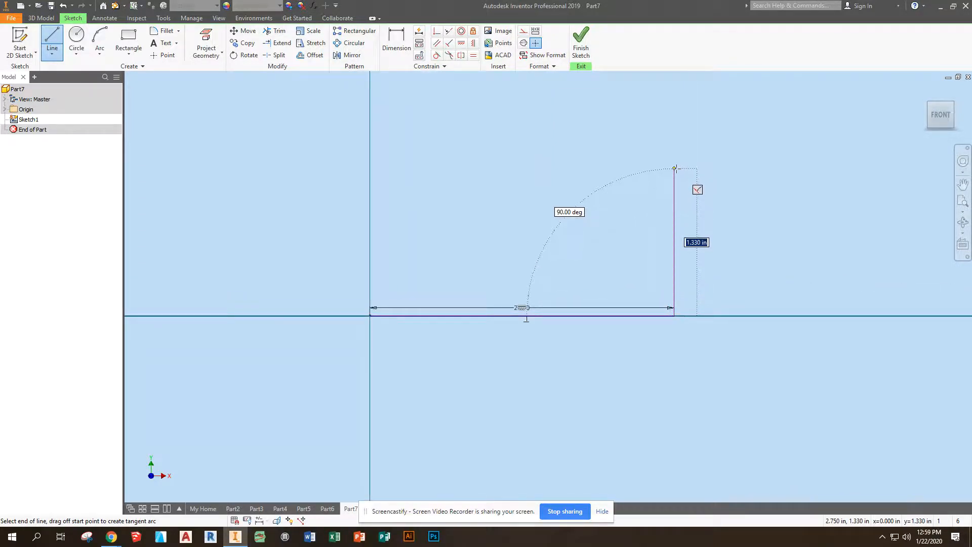
{"action": "type", "text": ".5"}
{"action": "key", "text": "Return"}
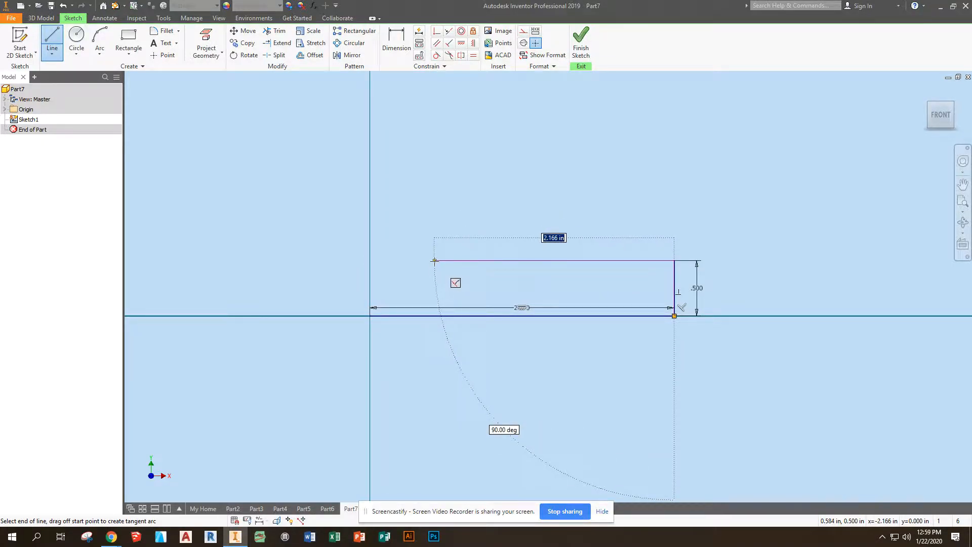
Step: Continue the profile with a 2 in horizontal line back to the left and a 1.5 in vertical line upward
{"action": "type", "text": "2"}
{"action": "key", "text": "Return"}
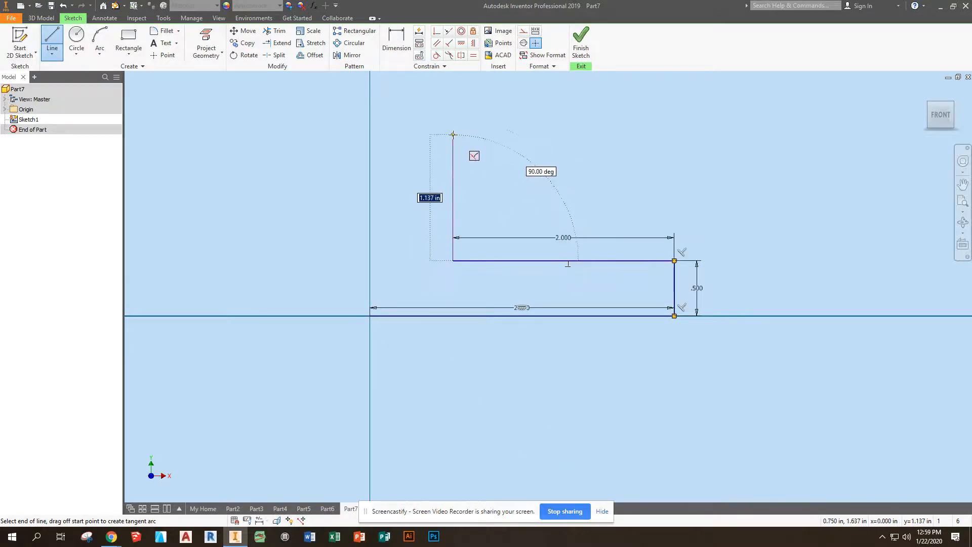
{"action": "type", "text": "1.5"}
{"action": "key", "text": "Return"}
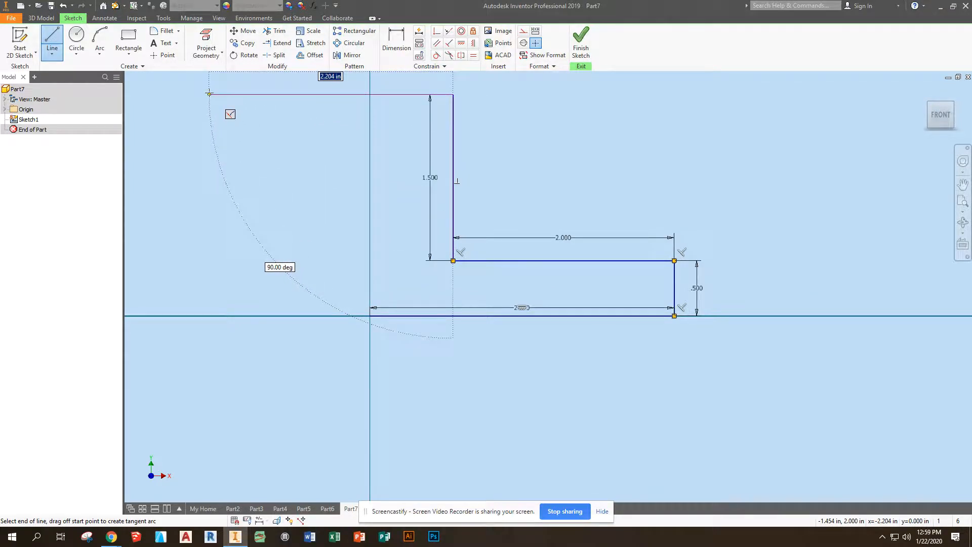
Step: Continue the profile with a 2 in horizontal line to the left and a 0.5 in vertical line downward
{"action": "type", "text": "2"}
{"action": "key", "text": "Return"}
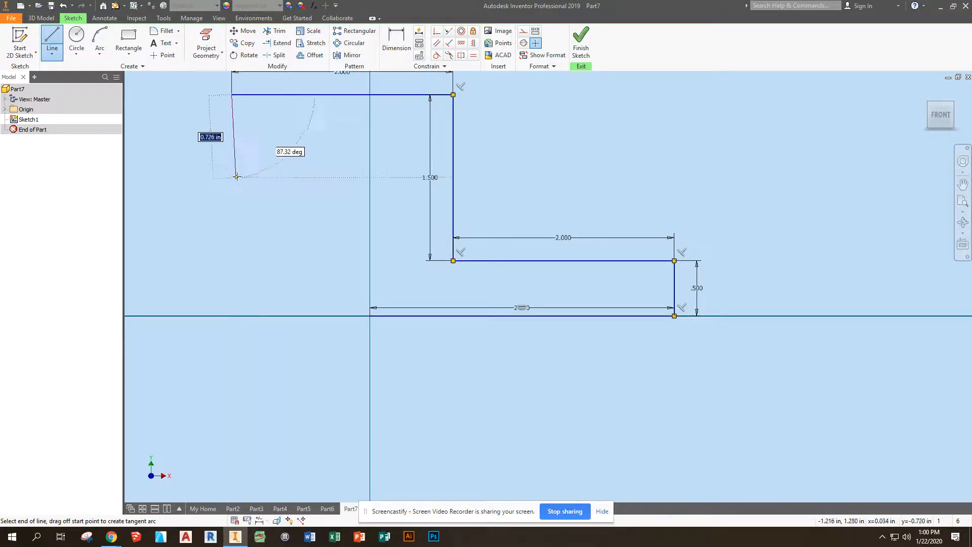
{"action": "type", "text": ".5"}
{"action": "key", "text": "Return"}
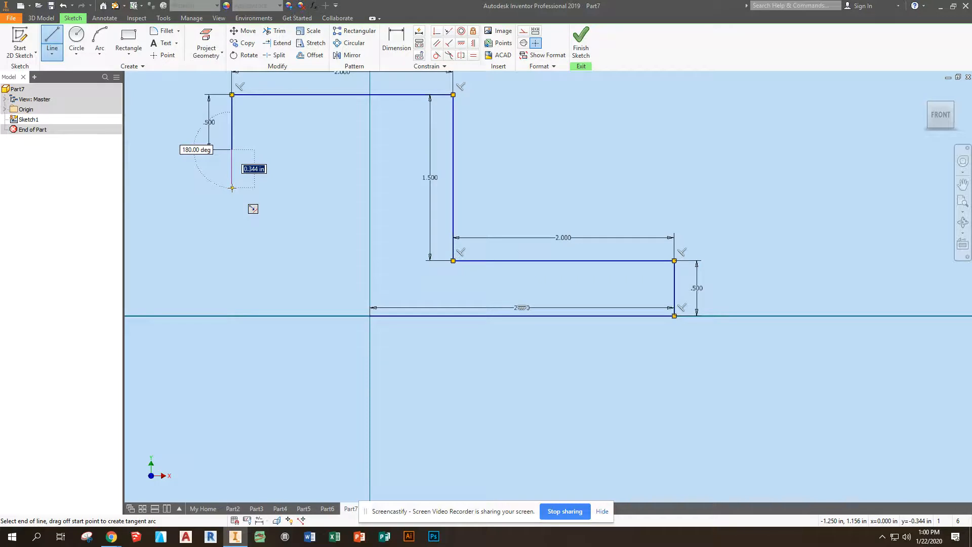
Step: Close the Z-shaped profile with a horizontal line to above the origin and a vertical line down to the origin
{"action": "left_click", "coordinate": [370, 149]}
{"action": "left_click", "coordinate": [370, 316]}
{"action": "right_click", "coordinate": [545, 178]}
{"action": "left_click", "coordinate": [550, 246]}
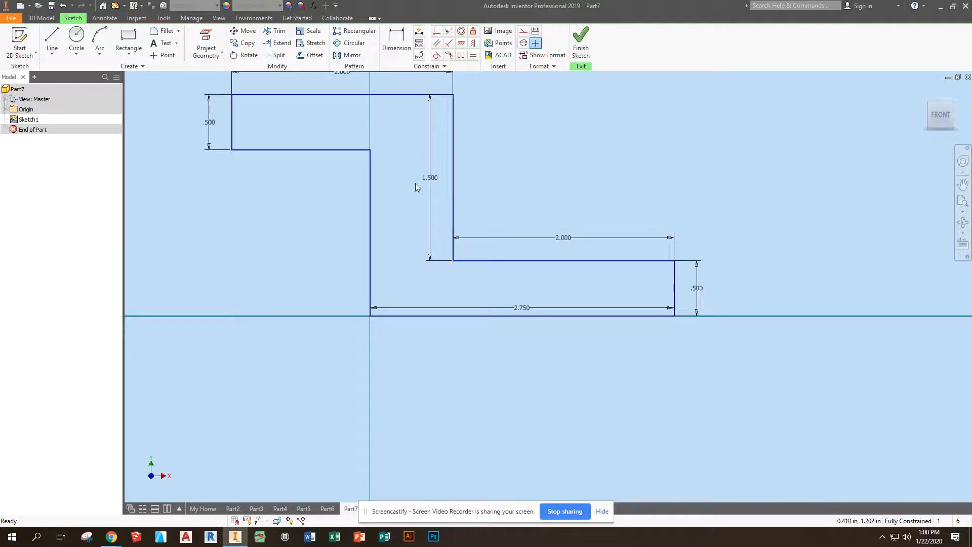
Step: Set the length of the lower leg's upper edge to 2.25 in
{"action": "double_click", "coordinate": [566, 241]}
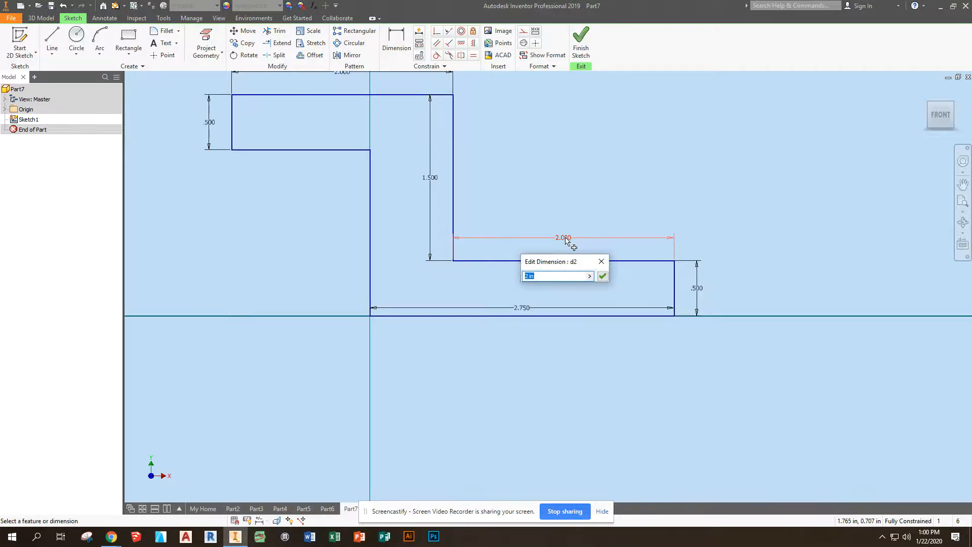
{"action": "type", "text": "2.25"}
{"action": "key", "text": "Return"}
{"action": "middle_click_drag", "start_coordinate": [486, 169], "coordinate": [495, 226]}
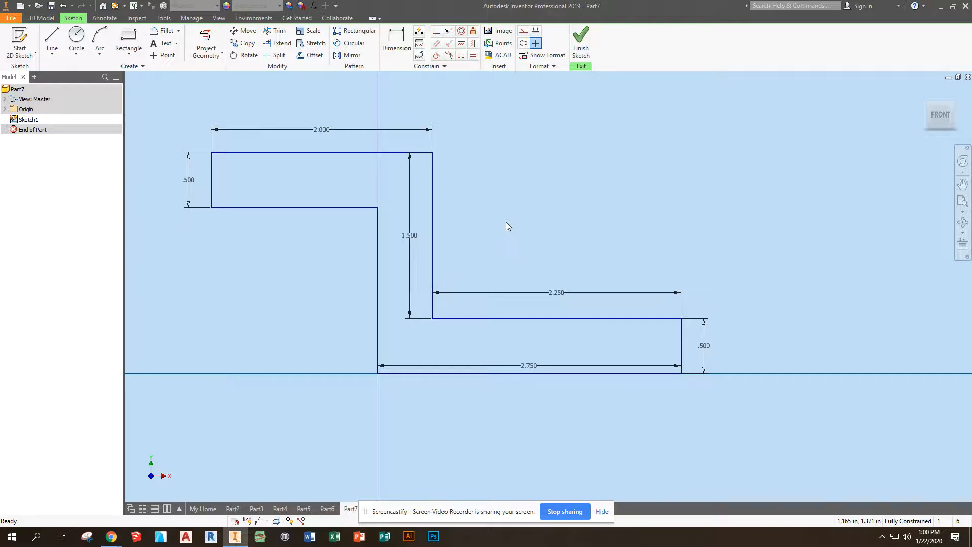
Step: Finish the sketch and extrude the Z-shaped profile 2 in
{"action": "right_click", "coordinate": [526, 146]}
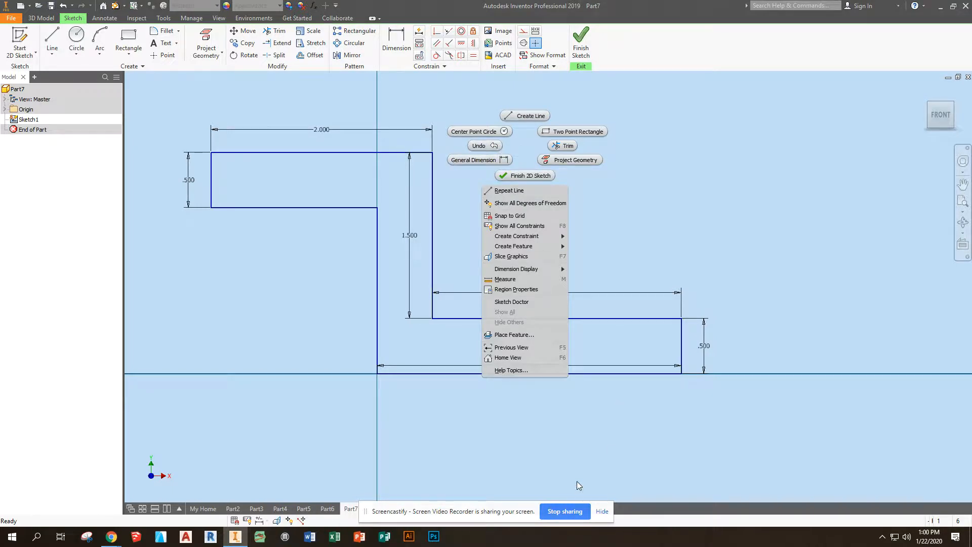
{"action": "left_click", "coordinate": [578, 47]}
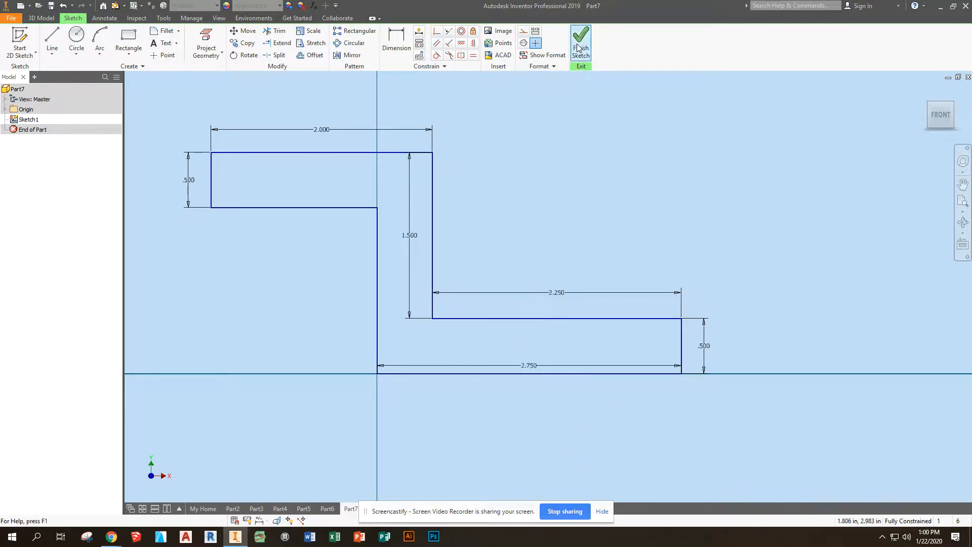
{"action": "left_click", "coordinate": [574, 60]}
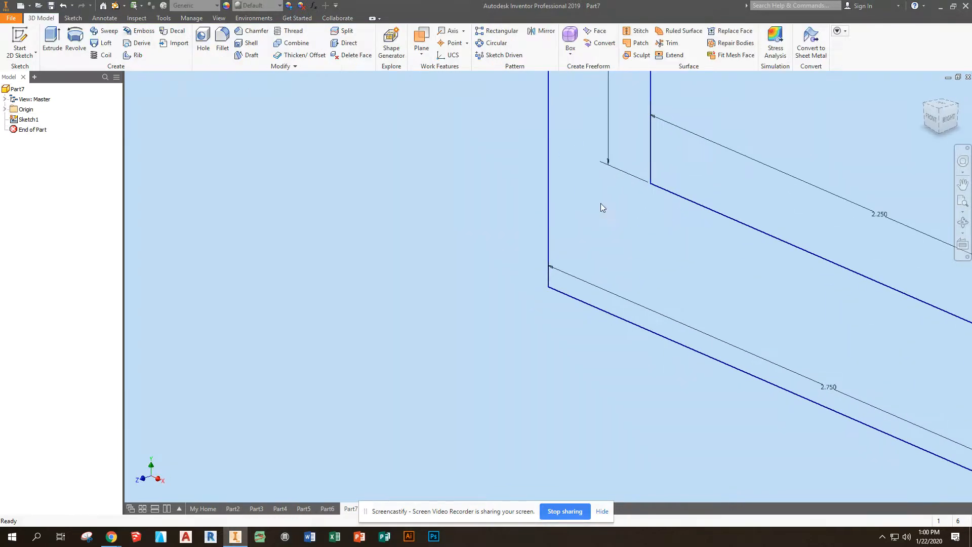
{"action": "left_click", "coordinate": [966, 204]}
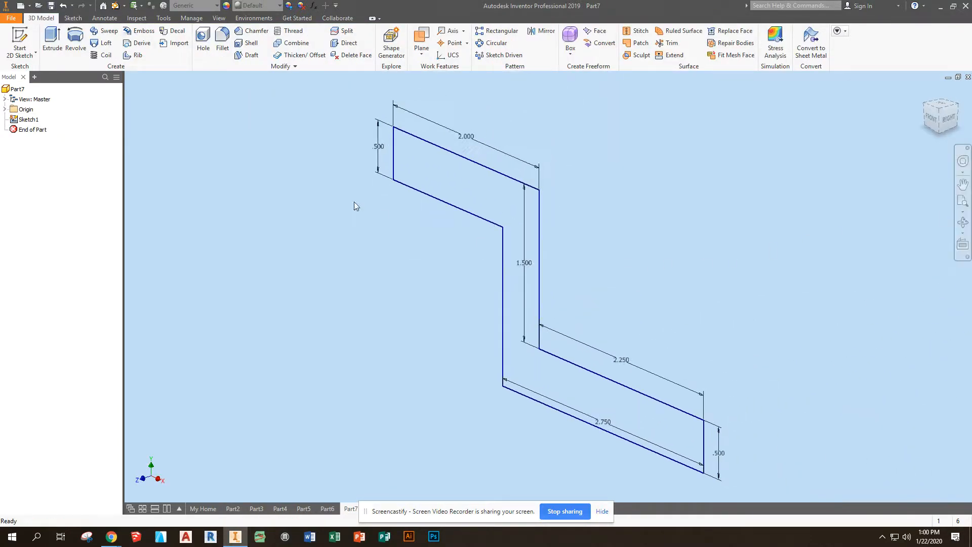
{"action": "left_click", "coordinate": [52, 40]}
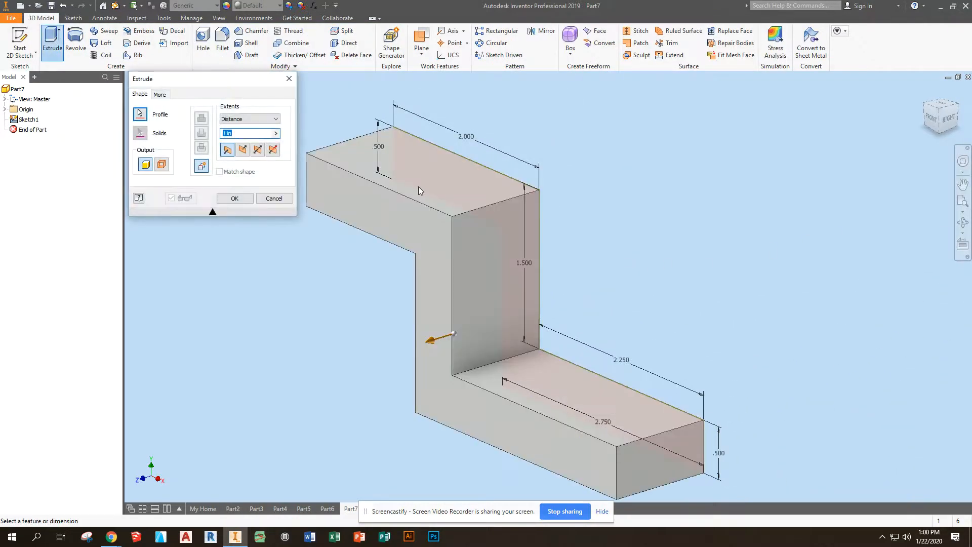
{"action": "key", "text": "Return"}
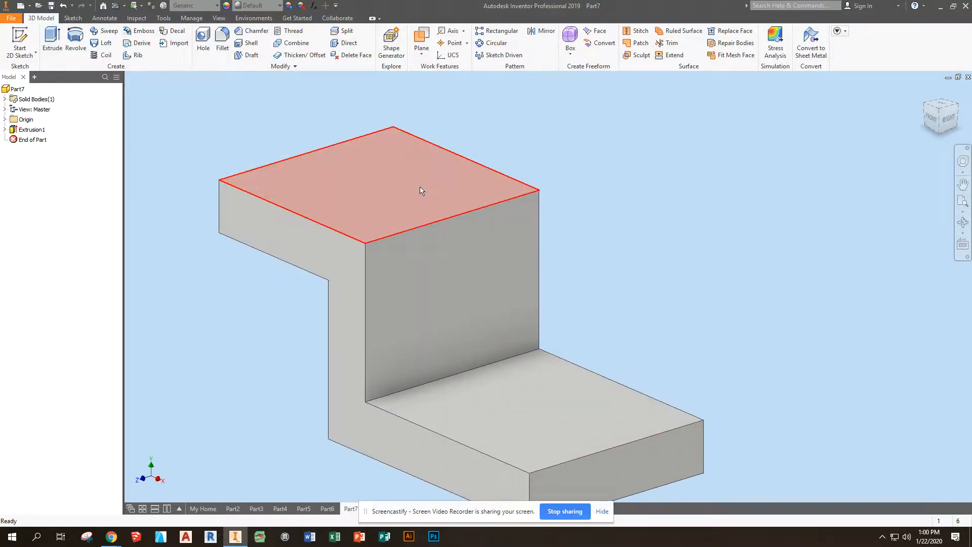
Step: Sketch a rectangle on the tall vertical face above the lower leg, from its bottom edge's midpoint to its far upper corner
{"action": "left_click", "coordinate": [445, 287]}
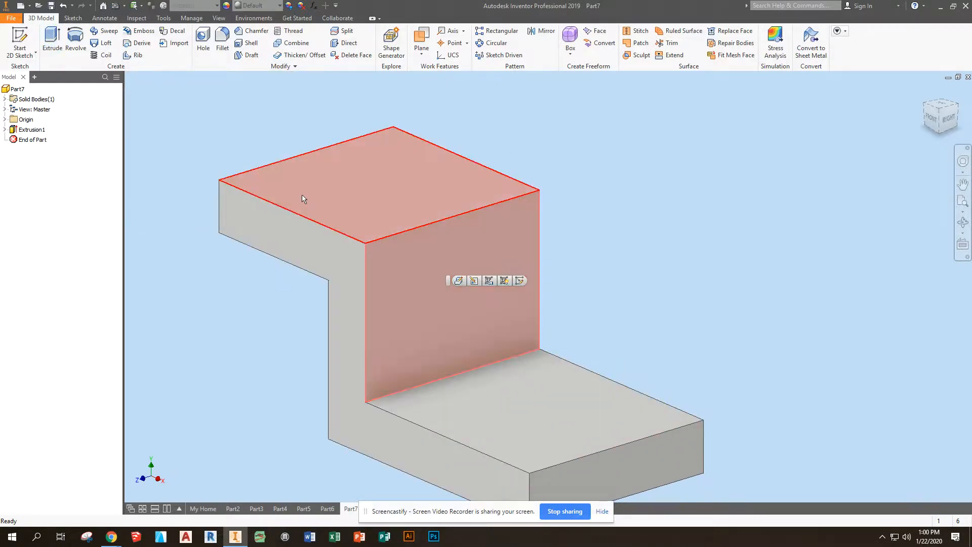
{"action": "left_click", "coordinate": [20, 40]}
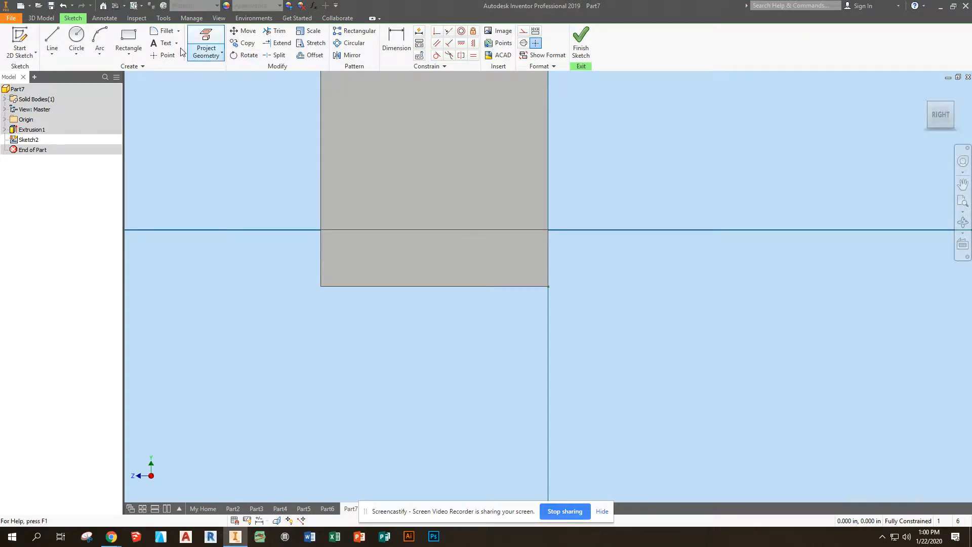
{"action": "left_click", "coordinate": [129, 38]}
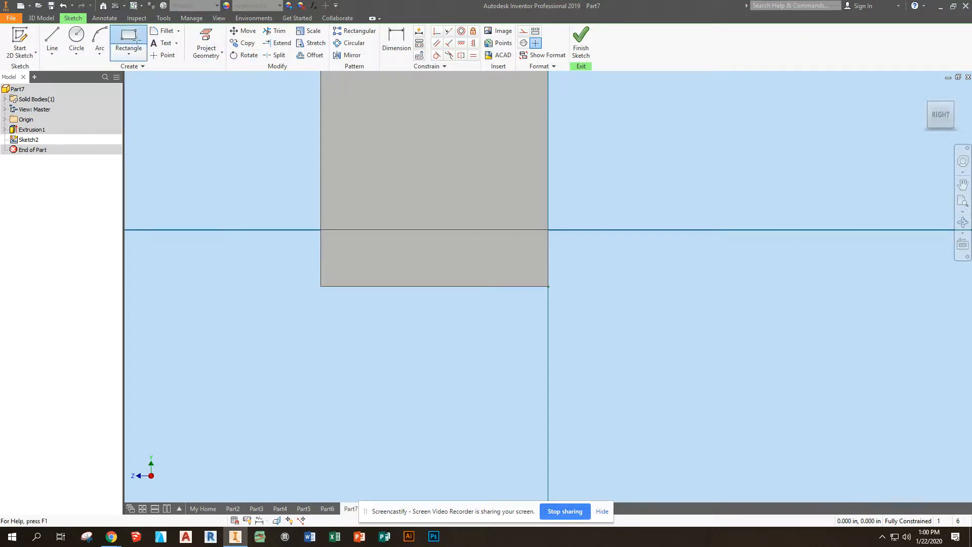
{"action": "left_click", "coordinate": [434, 230]}
{"action": "middle_click_drag", "start_coordinate": [478, 218], "coordinate": [449, 323]}
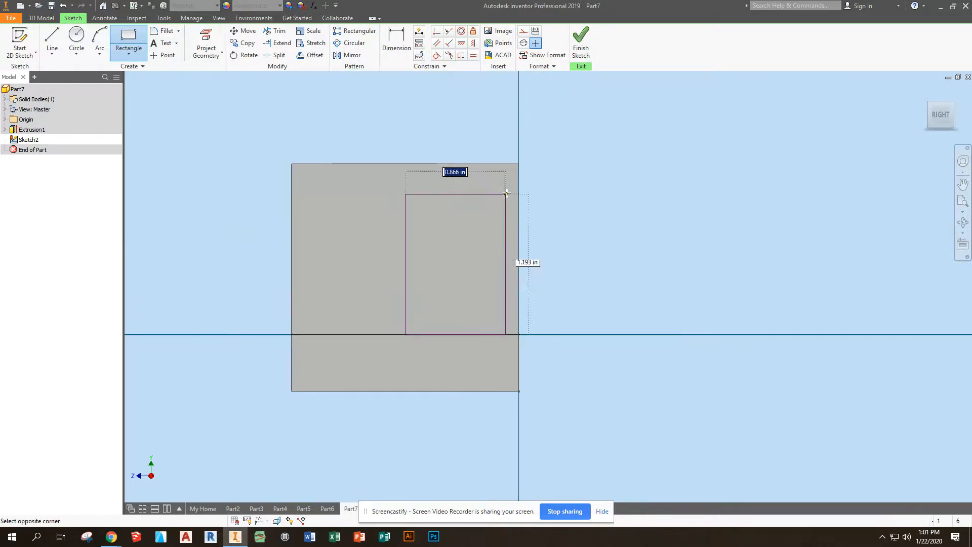
{"action": "left_click", "coordinate": [519, 164]}
Step: Finish the sketch and extrude the rectangle 1 in outward over the lower leg, joined to the body
{"action": "left_click", "coordinate": [580, 50]}
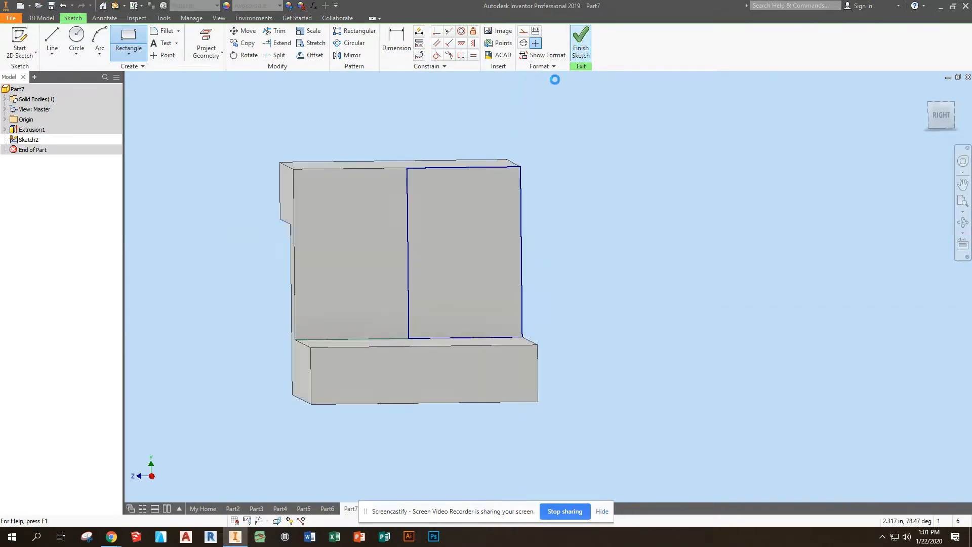
{"action": "key", "text": "e"}
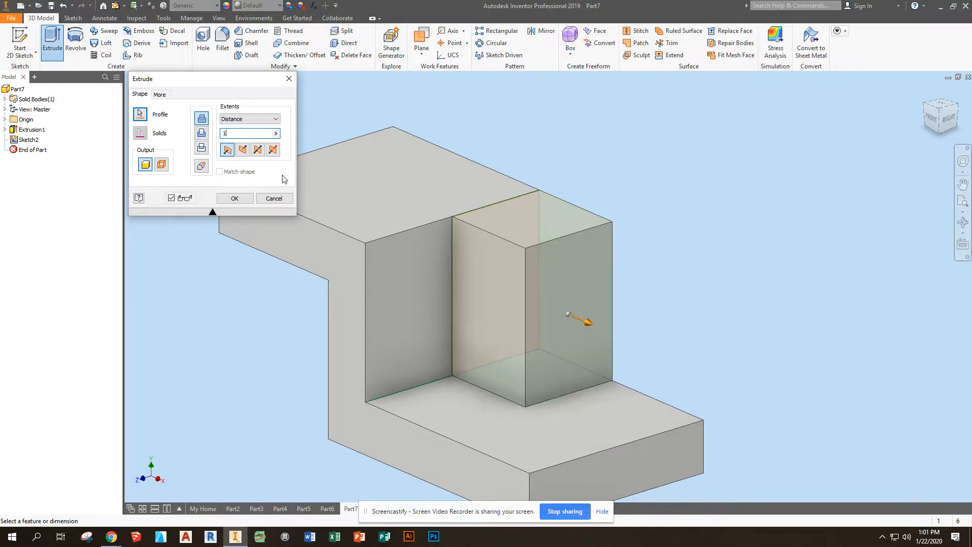
{"action": "left_click", "coordinate": [250, 202]}
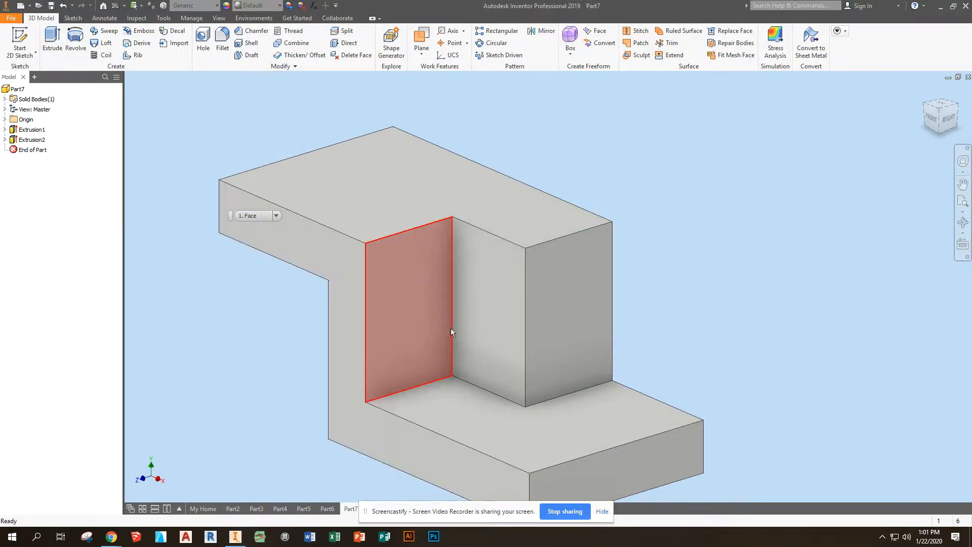
Step: Start a sketch on the upper top face and place a point in line with the midpoint of its far end edge
{"action": "left_click", "coordinate": [390, 200]}
{"action": "left_click", "coordinate": [3, 50]}
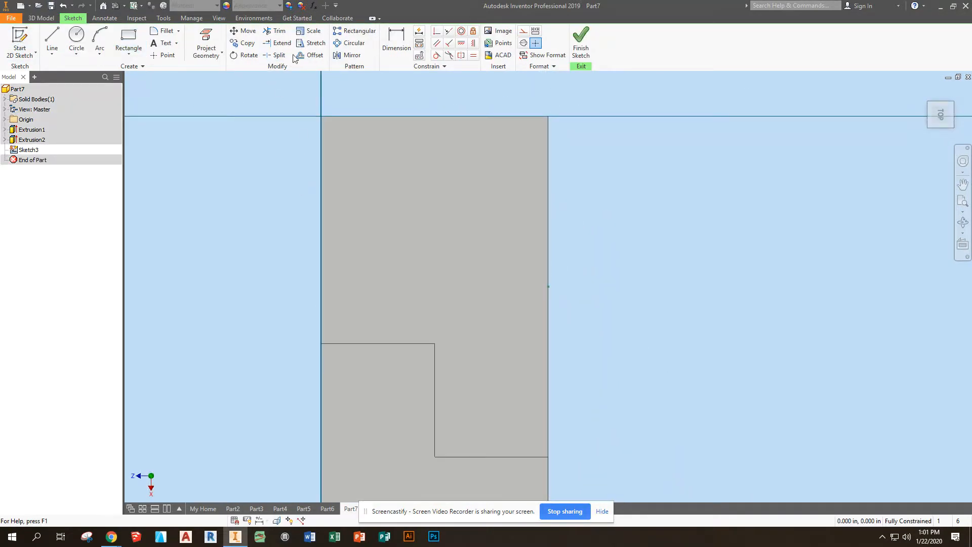
{"action": "left_click", "coordinate": [162, 55]}
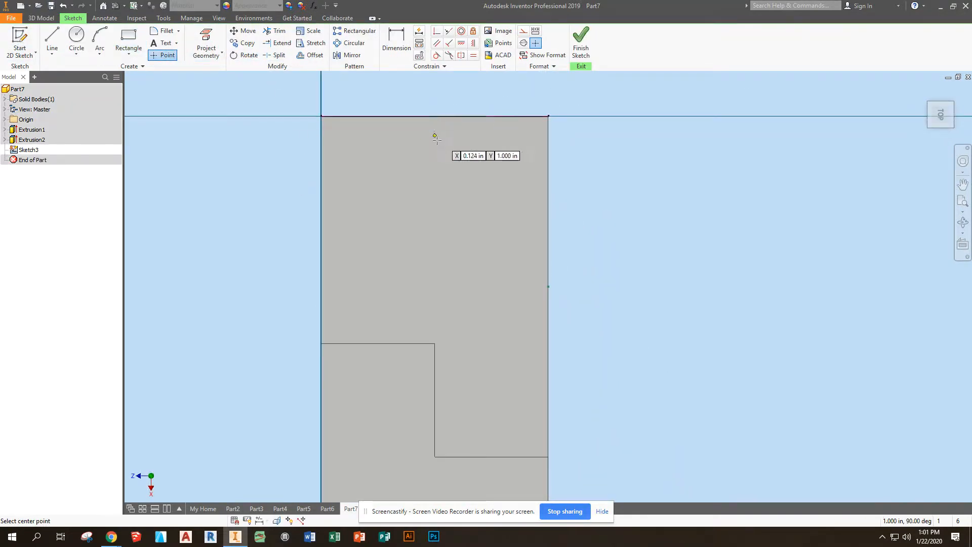
{"action": "left_click", "coordinate": [433, 190]}
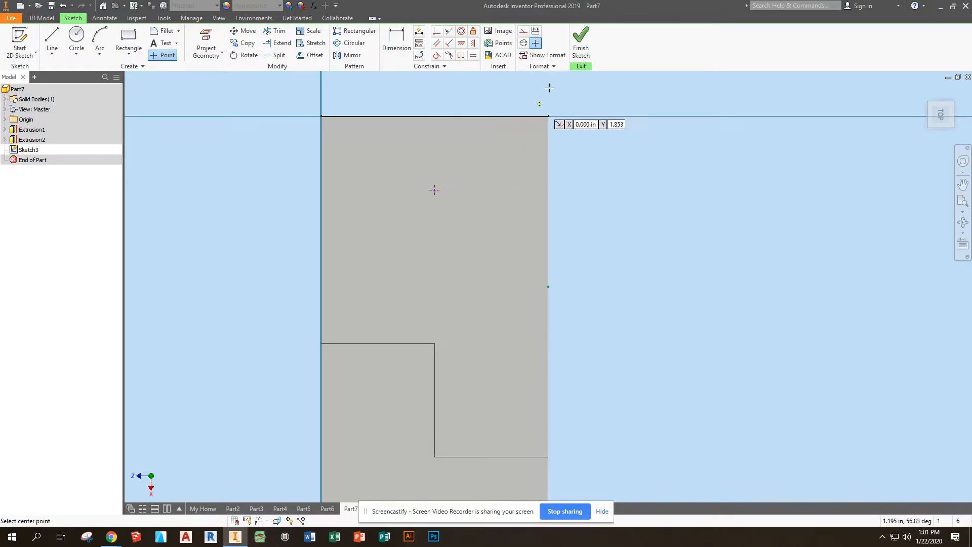
Step: Finish the sketch and create a simple through-all hole 0.5 in in diameter at the sketched point on the upper top face
{"action": "left_click", "coordinate": [579, 44]}
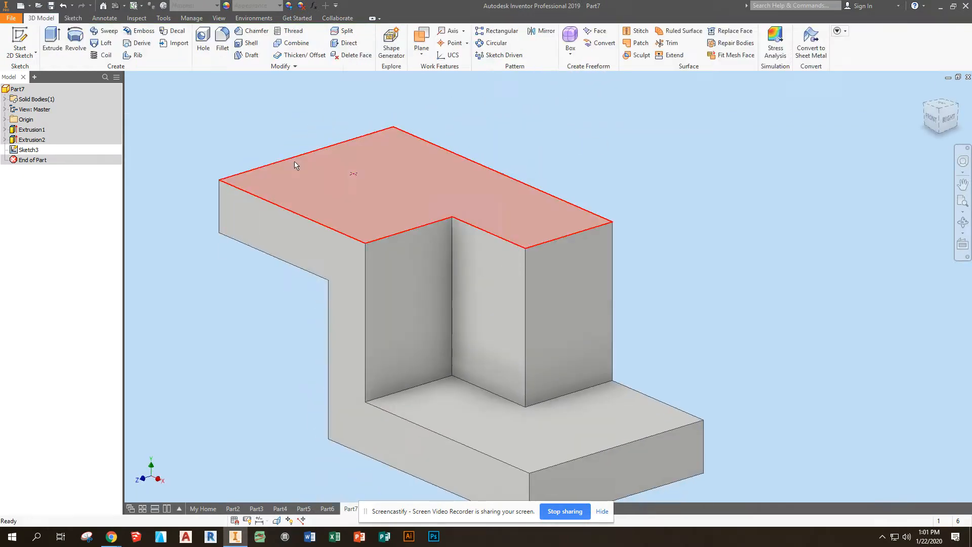
{"action": "left_click", "coordinate": [202, 41]}
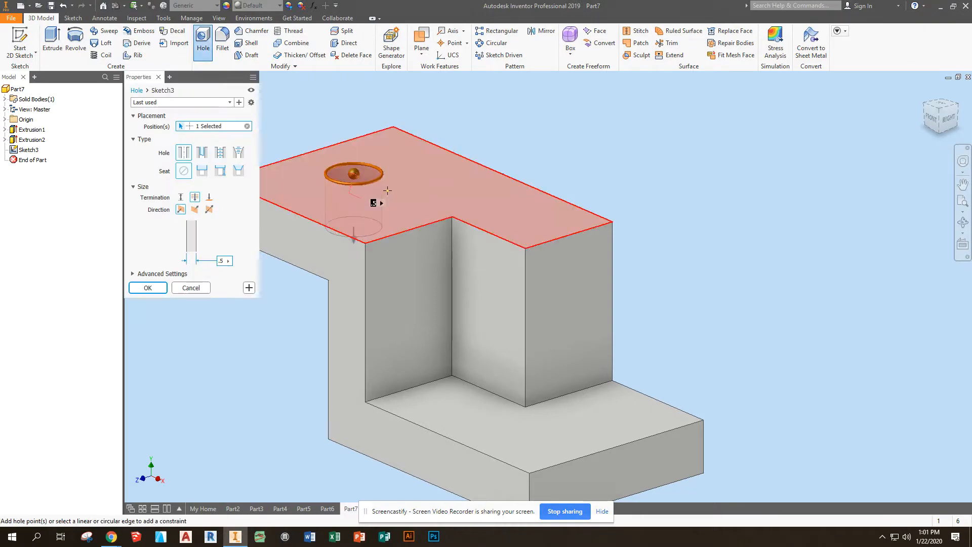
{"action": "left_click", "coordinate": [148, 287]}
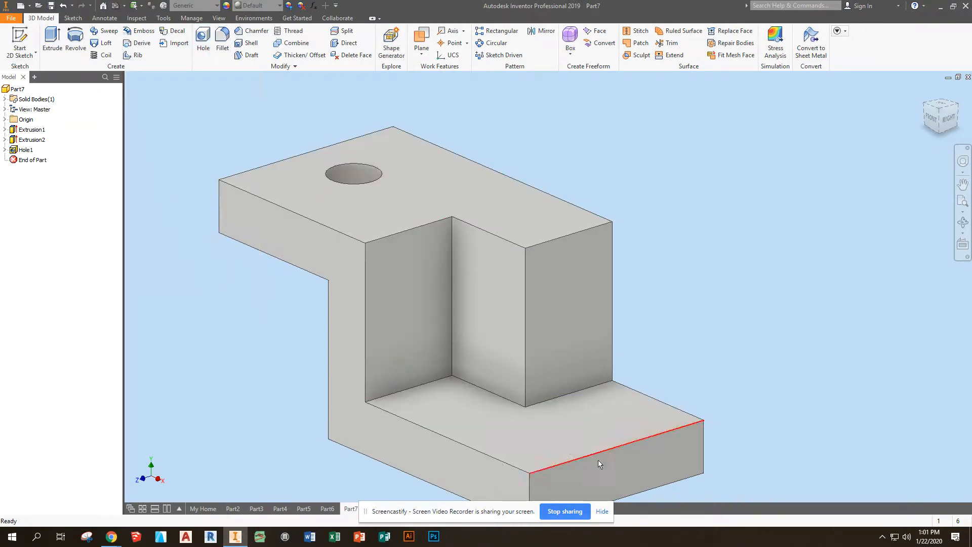
Step: Start a sketch on the lower leg's end face and draw a rectangle straddling its bottom edge near the middle
{"action": "left_click", "coordinate": [30, 38]}
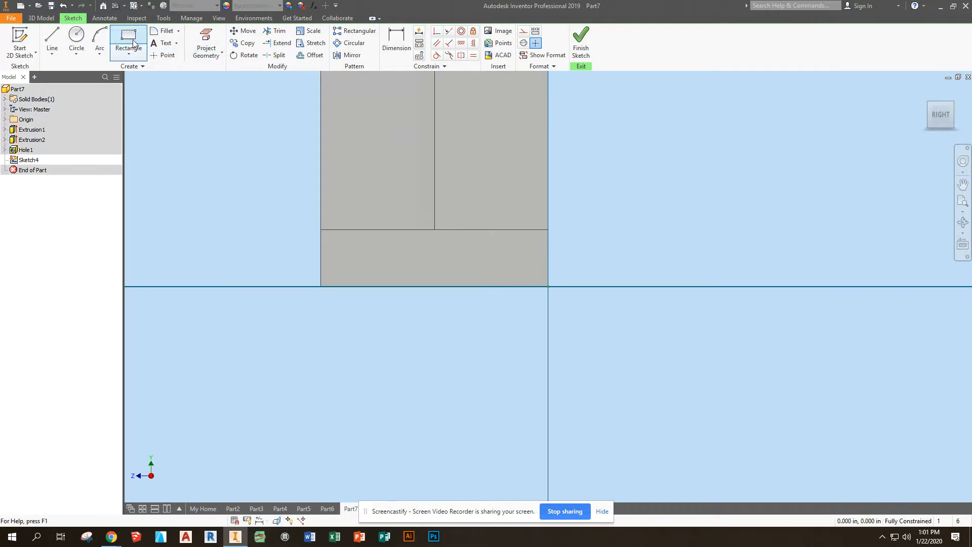
{"action": "left_click", "coordinate": [133, 41]}
{"action": "left_click", "coordinate": [407, 307]}
{"action": "left_click", "coordinate": [468, 263]}
Step: Dimension each vertical side of the rectangle 0.75 in from the nearest side edge of the end face
{"action": "key", "text": "d"}
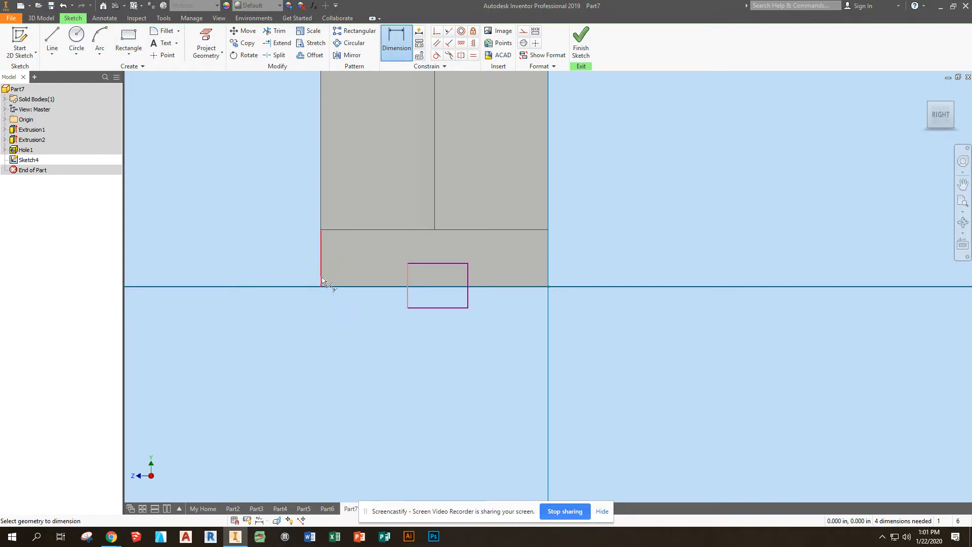
{"action": "left_click", "coordinate": [353, 274]}
{"action": "type", "text": ".75"}
{"action": "key", "text": "Return"}
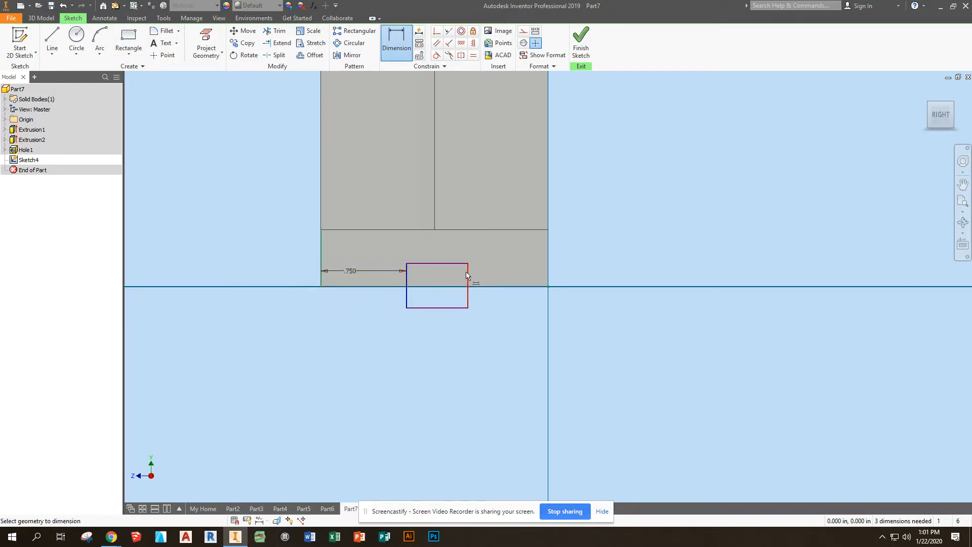
{"action": "left_click", "coordinate": [543, 276]}
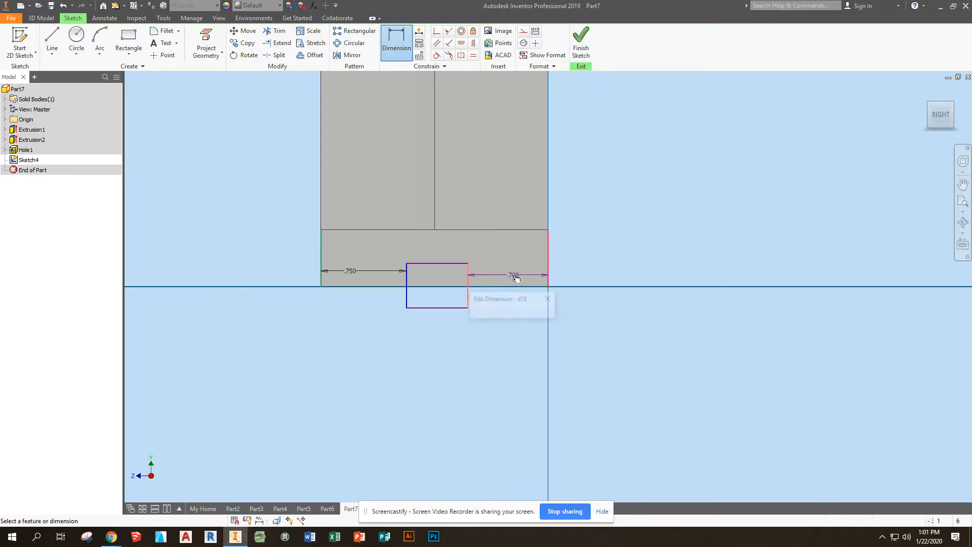
{"action": "left_click", "coordinate": [515, 277]}
{"action": "type", "text": ".75"}
{"action": "key", "text": "Return"}
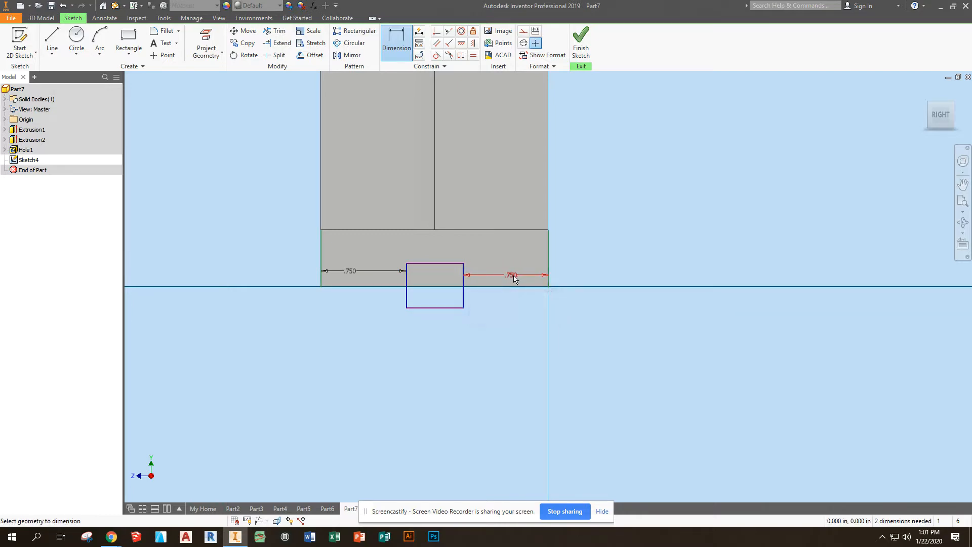
Step: Dimension the rectangle's top edge 0.25 in above the bottom edge of the end face
{"action": "left_click", "coordinate": [437, 287]}
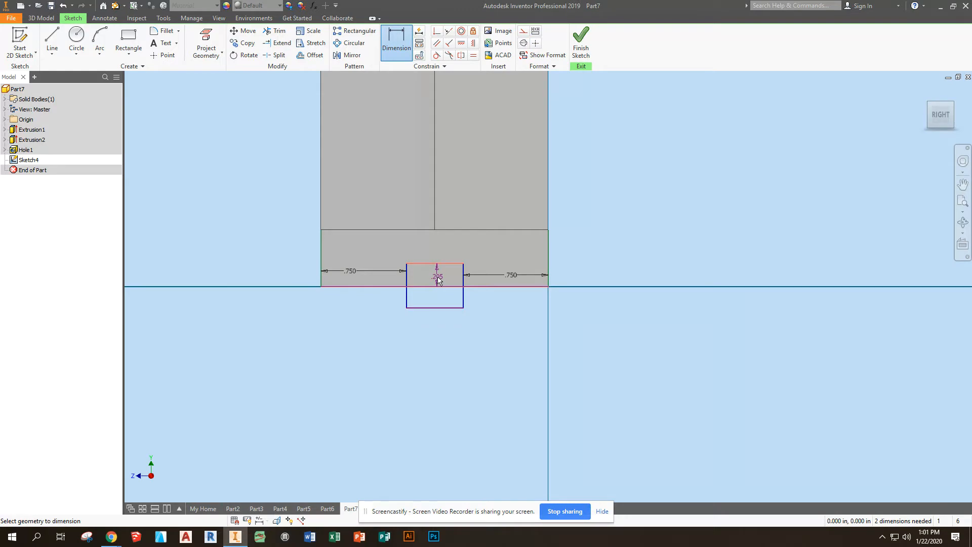
{"action": "left_click", "coordinate": [439, 277]}
{"action": "key", "text": "Return"}
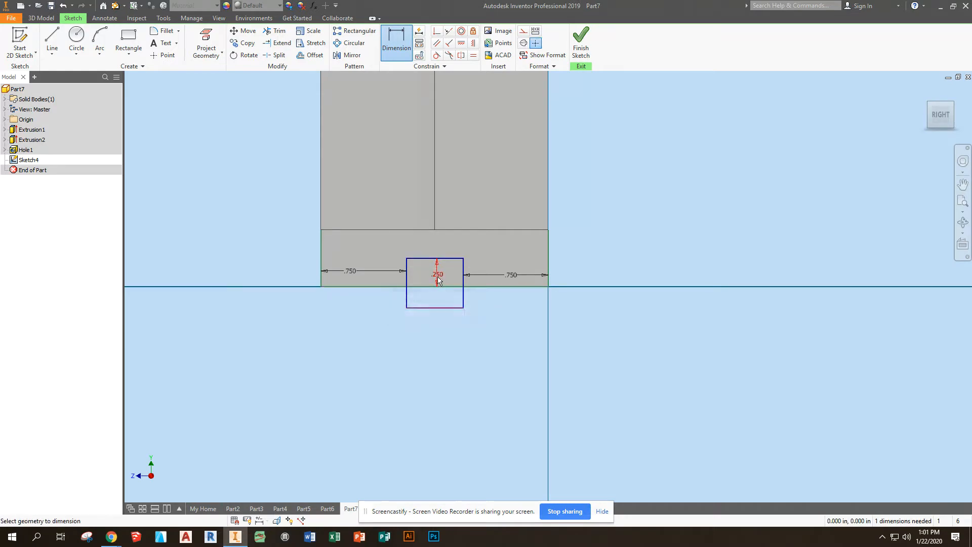
Step: Finish the sketch and extrude the rectangle as a cut into the lower leg to form the bottom slot
{"action": "left_click", "coordinate": [581, 45]}
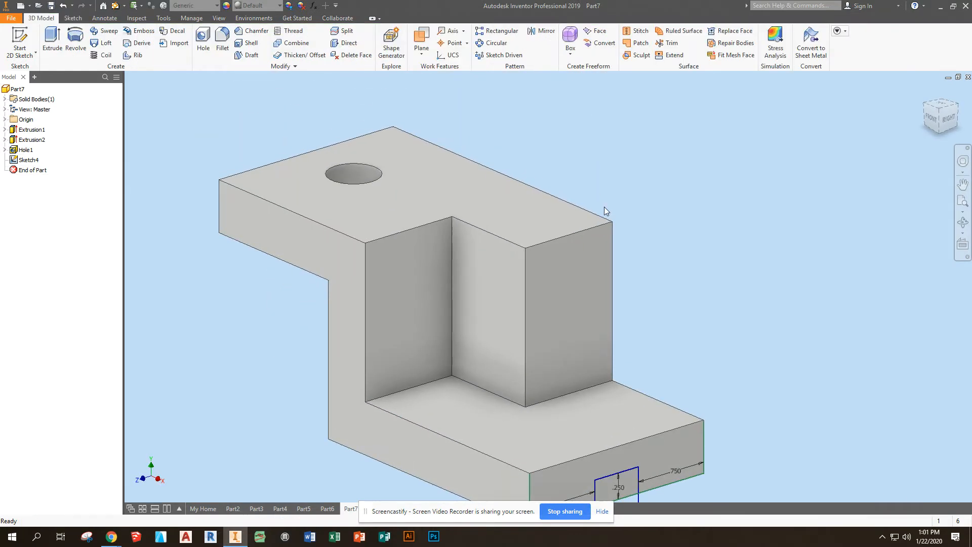
{"action": "middle_click_drag", "start_coordinate": [602, 145], "coordinate": [605, 134]}
{"action": "left_click", "coordinate": [52, 42]}
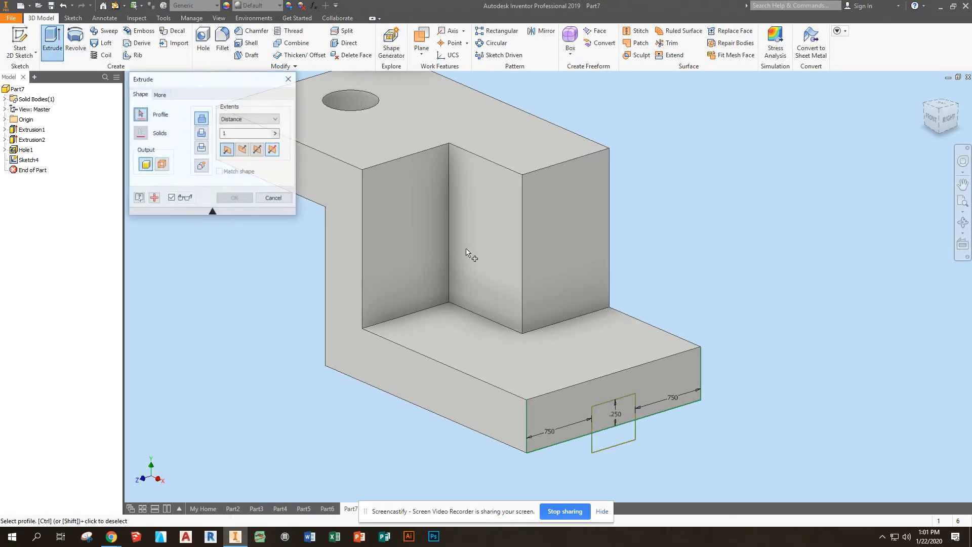
{"action": "left_click", "coordinate": [608, 416]}
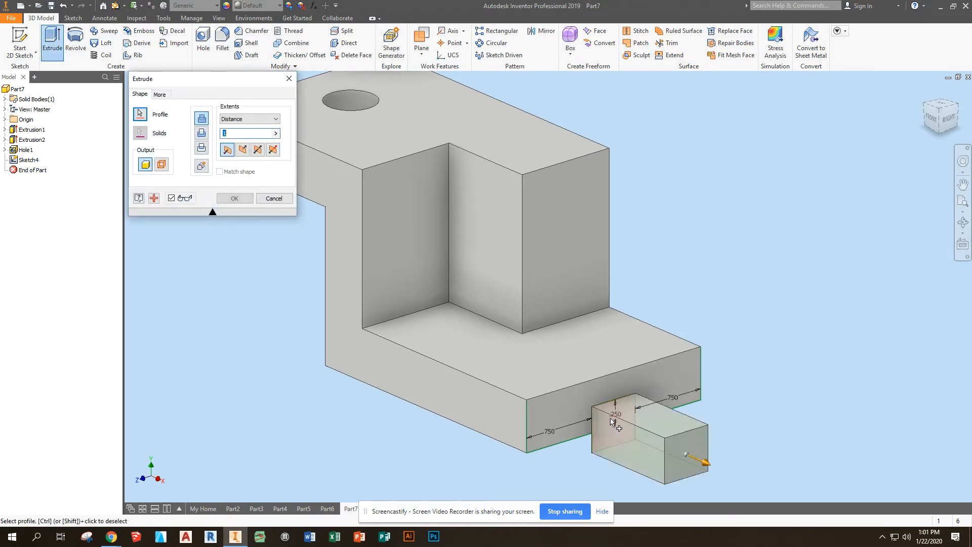
{"action": "left_click", "coordinate": [202, 133]}
{"action": "left_click_drag", "start_coordinate": [523, 386], "coordinate": [190, 274]}
{"action": "left_click", "coordinate": [234, 198]}
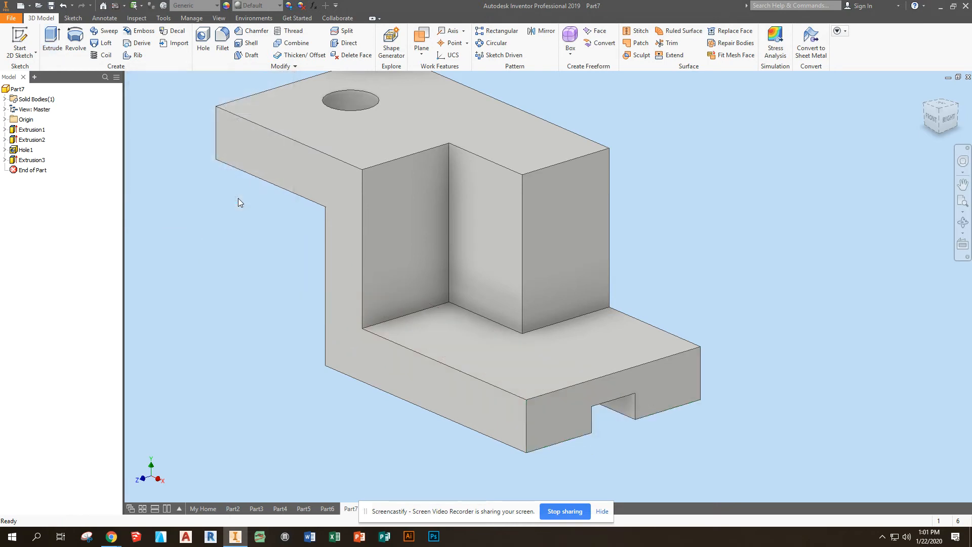